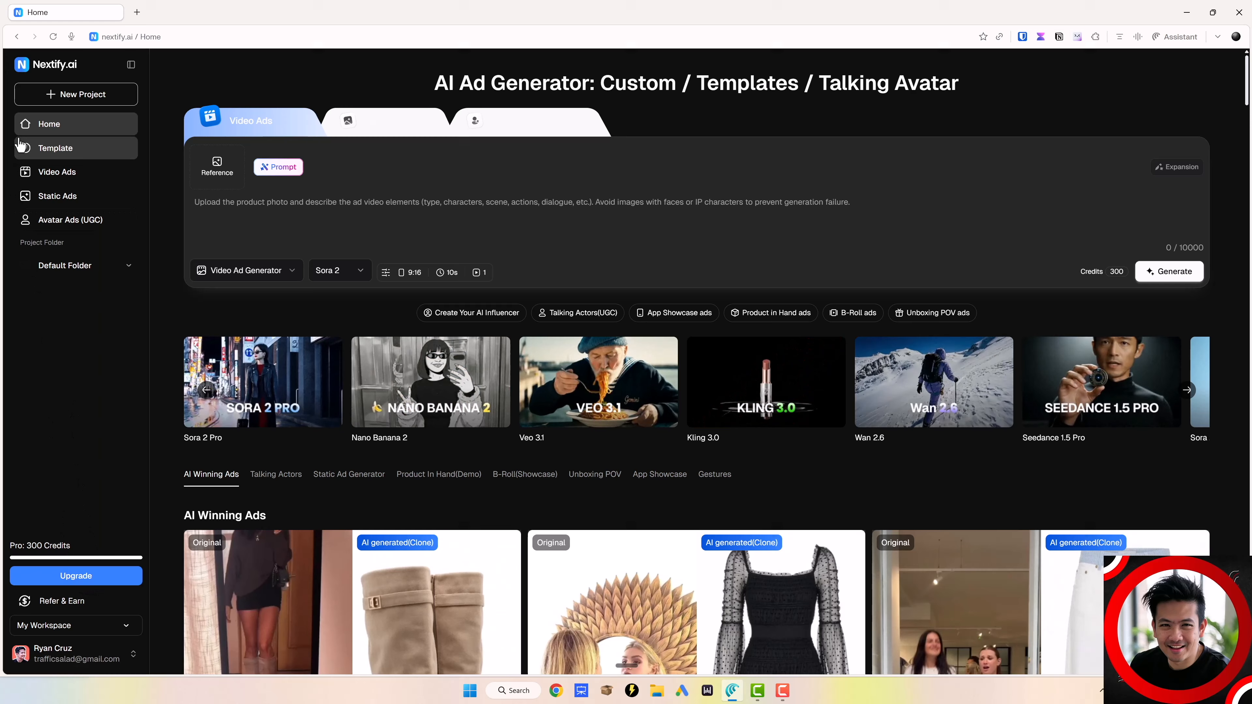
# Step: Compare the Video Ads, Static Ads and Avatar Ads / UGC Ads generators, finishing on Avatar Ads / UGC Ads
pyautogui.click(393, 136)
pyautogui.click(557, 132)
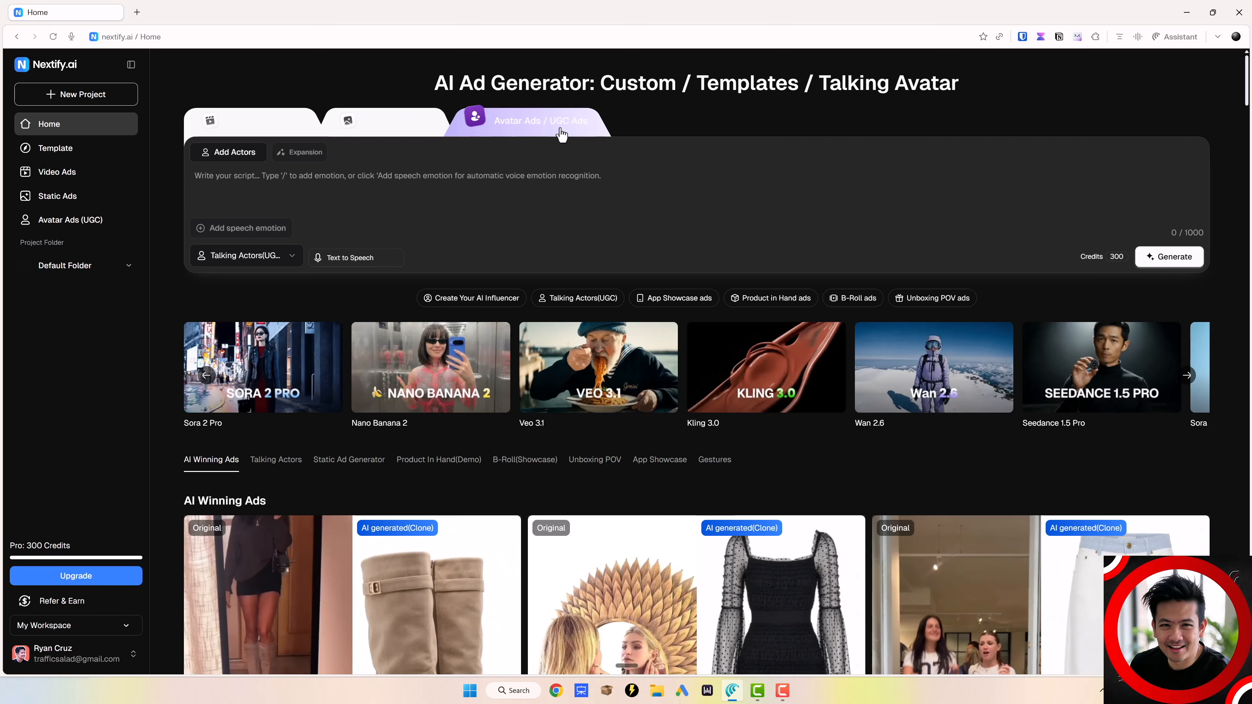
pyautogui.click(260, 131)
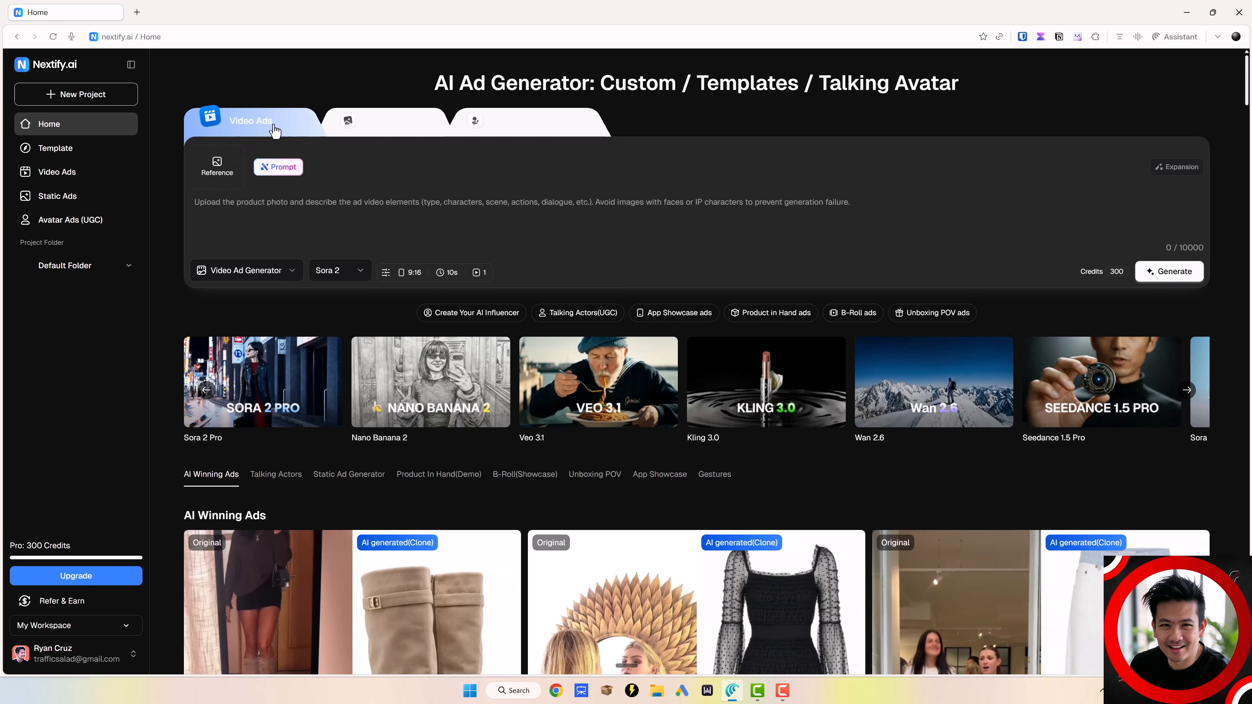
pyautogui.click(410, 127)
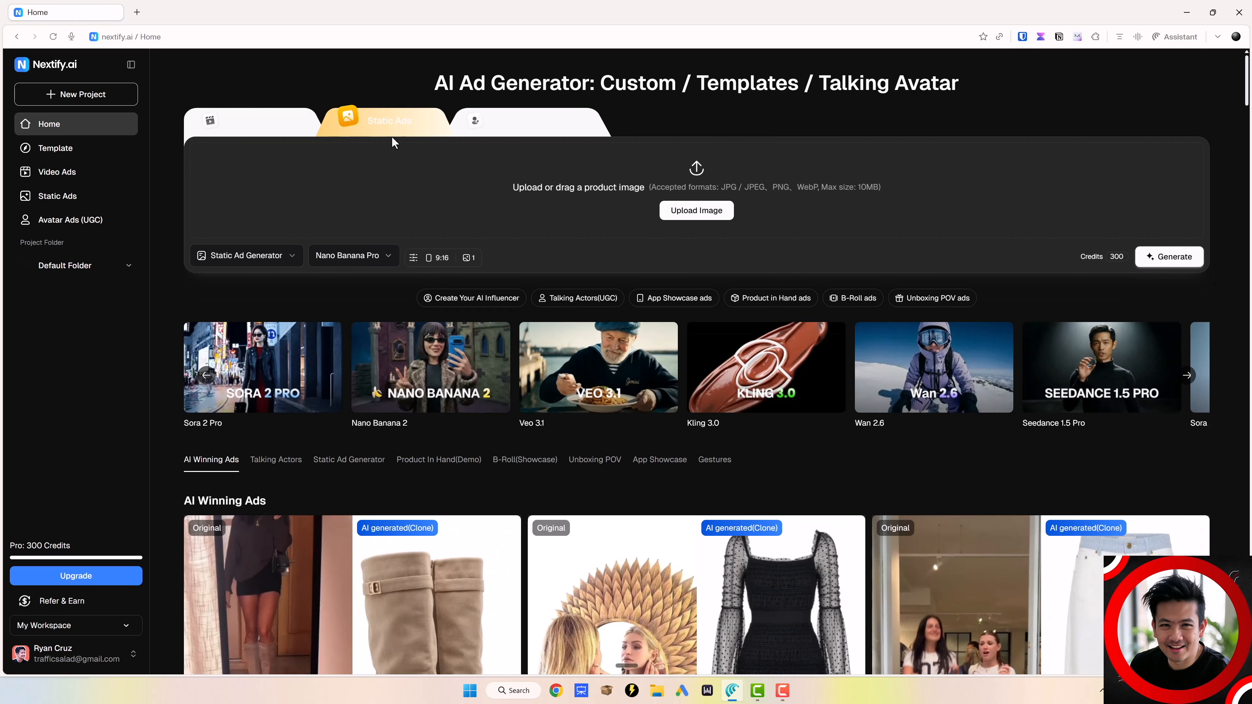
pyautogui.click(548, 126)
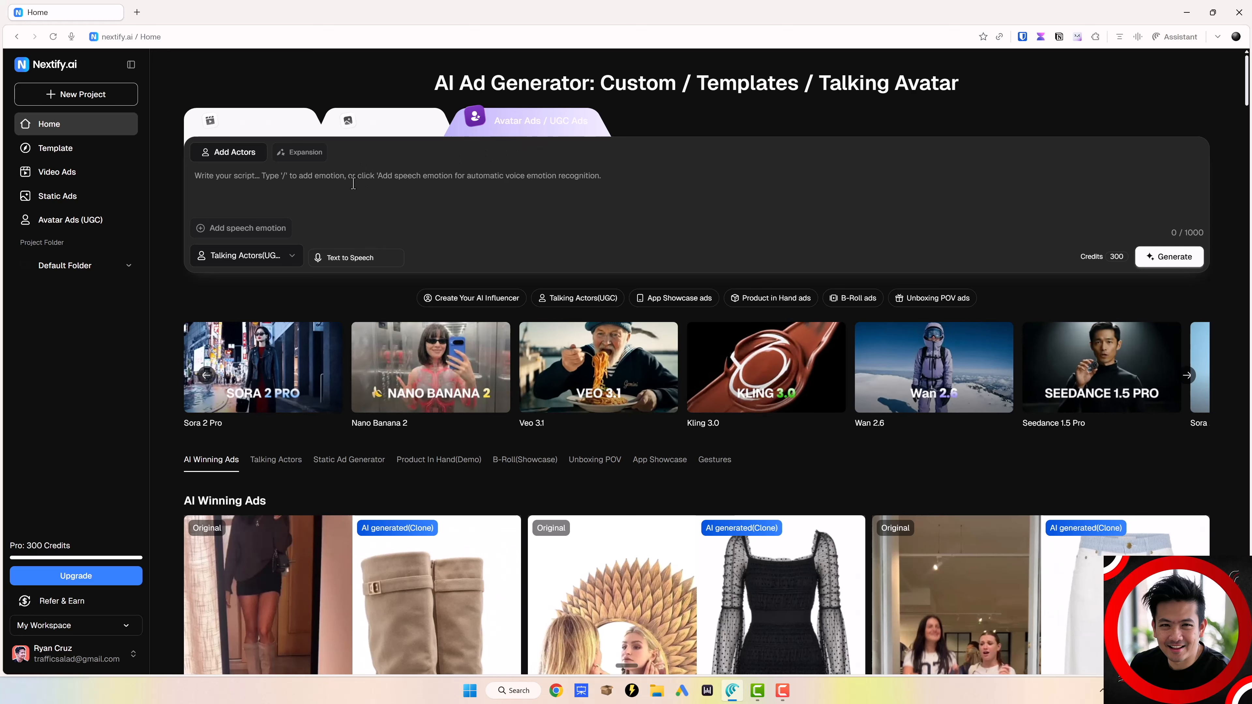
# Step: Open the actor selection for the avatar ad and filter the actors to Middle aged and Old
pyautogui.click(242, 153)
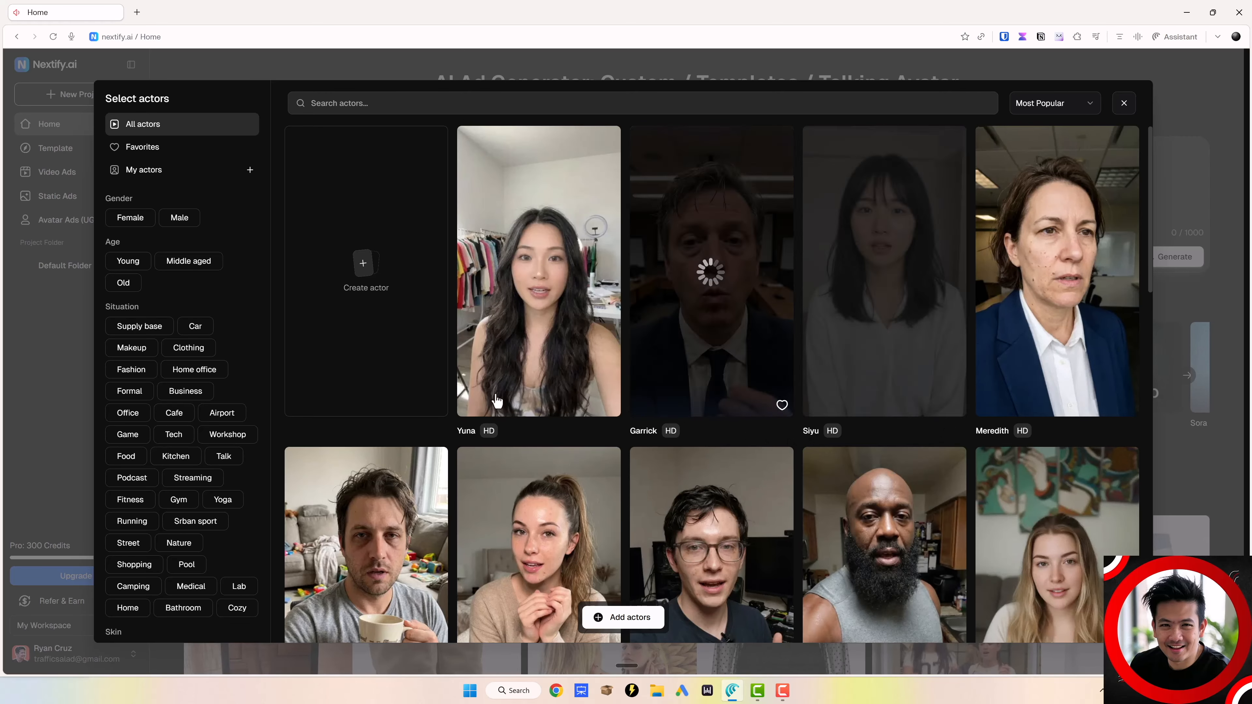
pyautogui.click(179, 265)
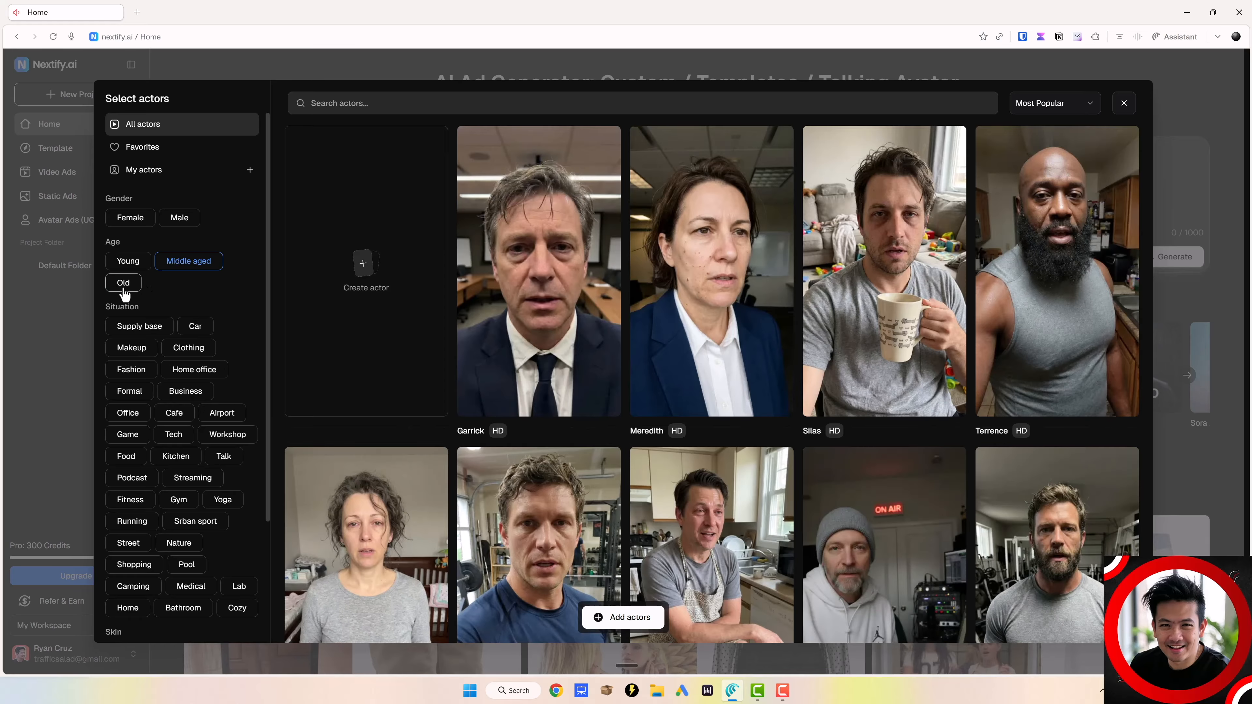
pyautogui.scroll(-10, 824, 481)
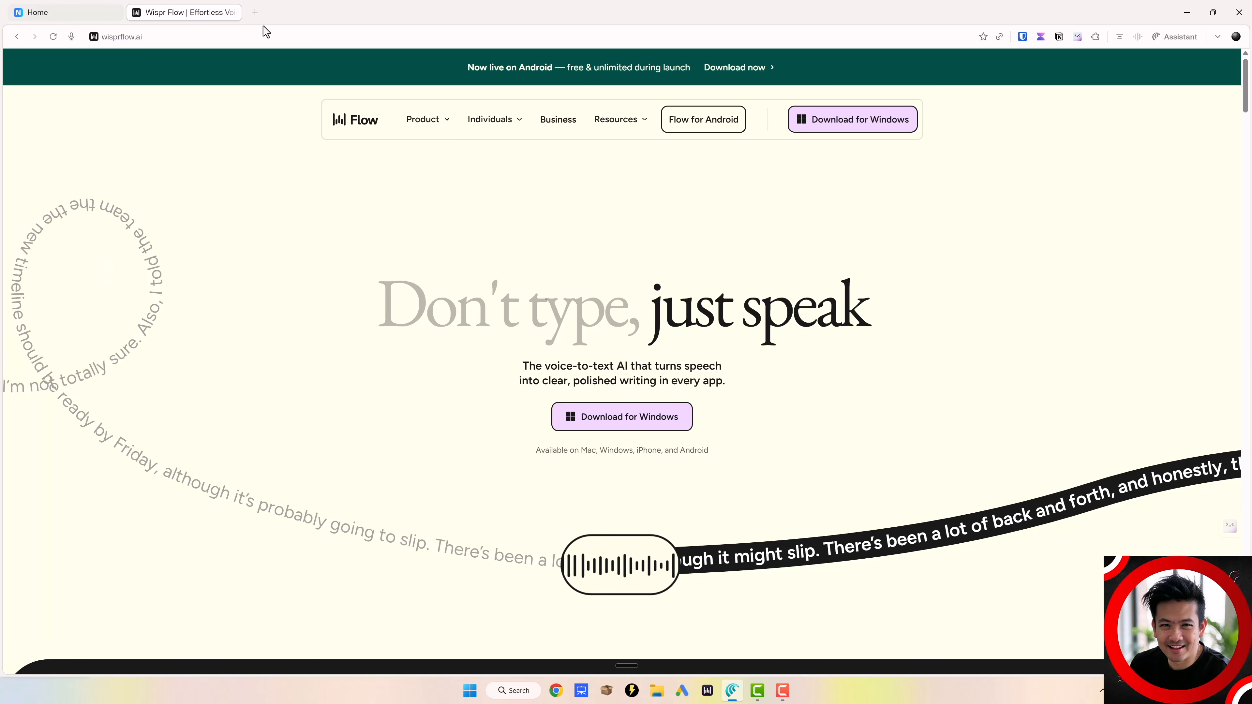
# Step: Return from the Wispr Flow website to the Nextify.ai actor selection and filter the actors to Male
pyautogui.click(367, 35)
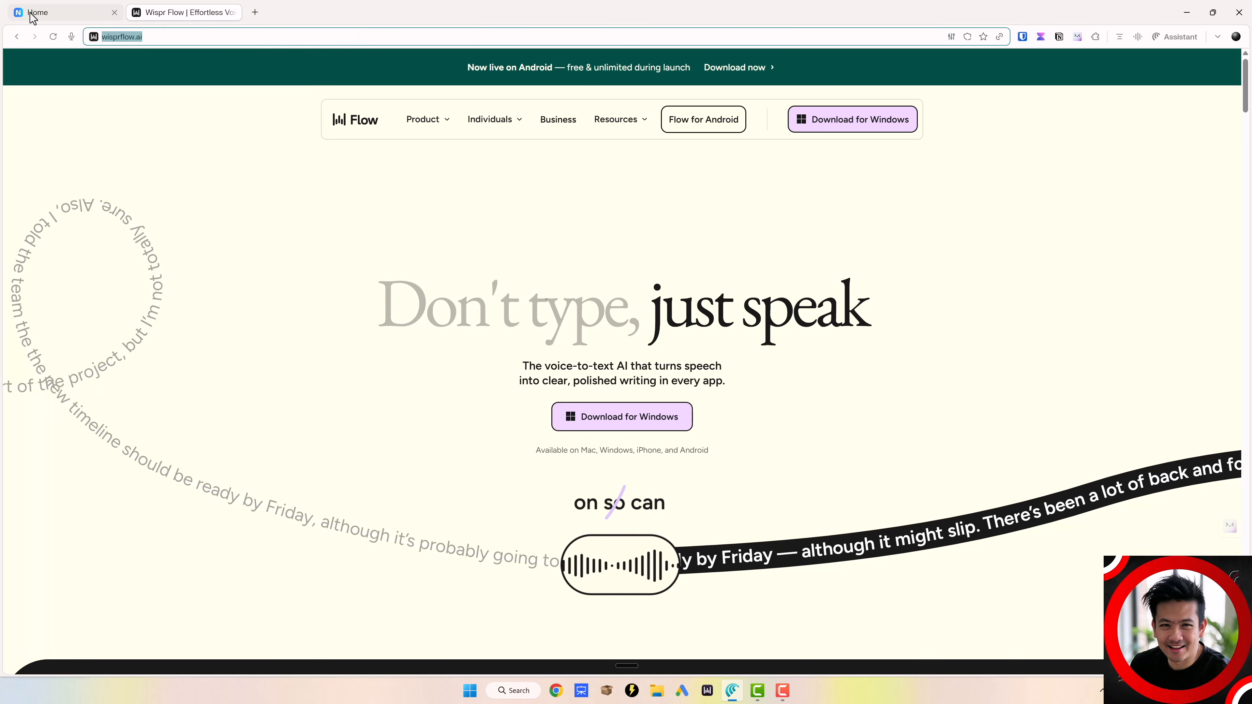
pyautogui.click(44, 12)
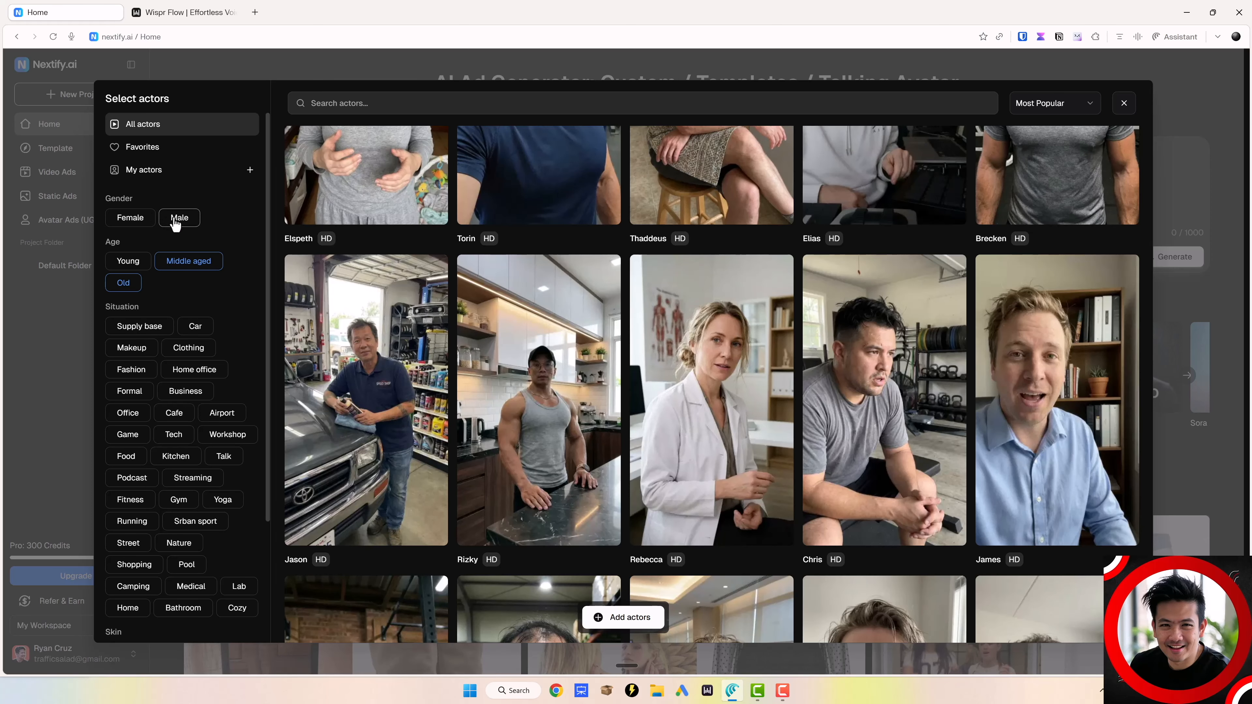
pyautogui.click(178, 218)
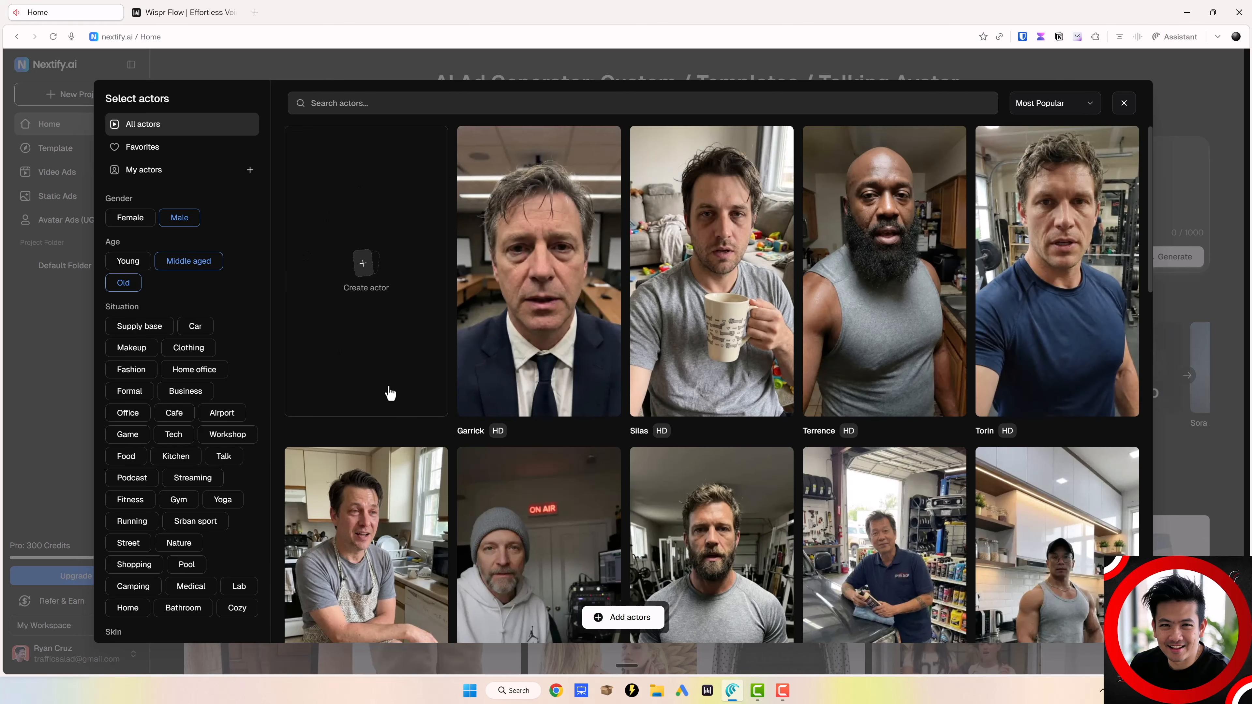
# Step: Browse the filtered male actors for one who suits the avatar ad
pyautogui.scroll(-2, 735, 494)
pyautogui.scroll(-9, 735, 493)
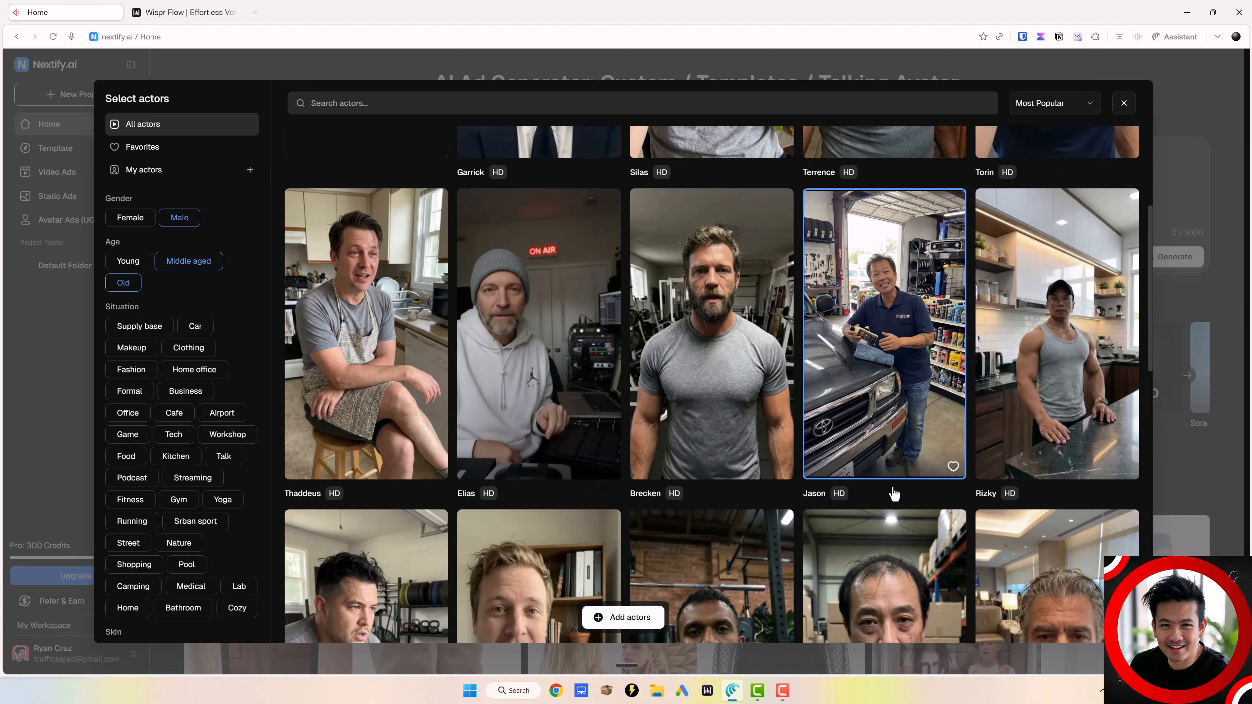
pyautogui.scroll(-6, 1065, 475)
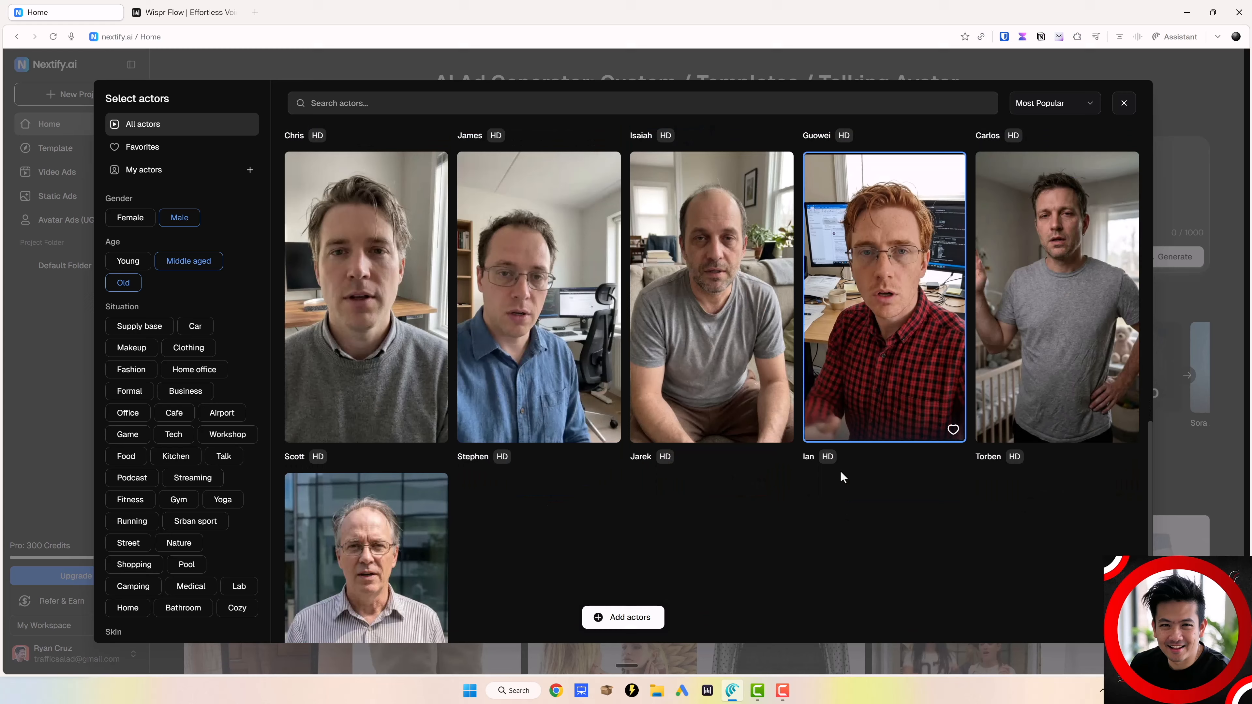
pyautogui.scroll(-5, 837, 475)
pyautogui.scroll(3, 603, 437)
pyautogui.scroll(-2, 626, 445)
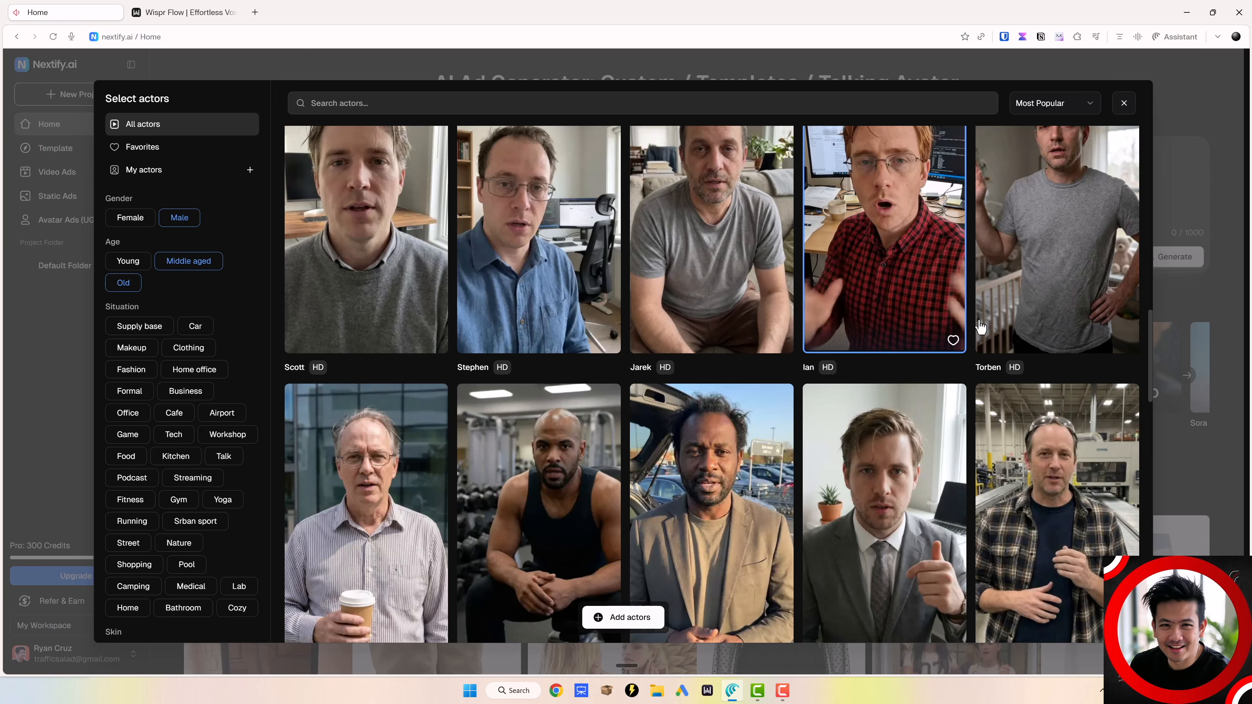
pyautogui.moveTo(1149, 365); pyautogui.dragTo(1136, 475)
pyautogui.scroll(-3, 1145, 417)
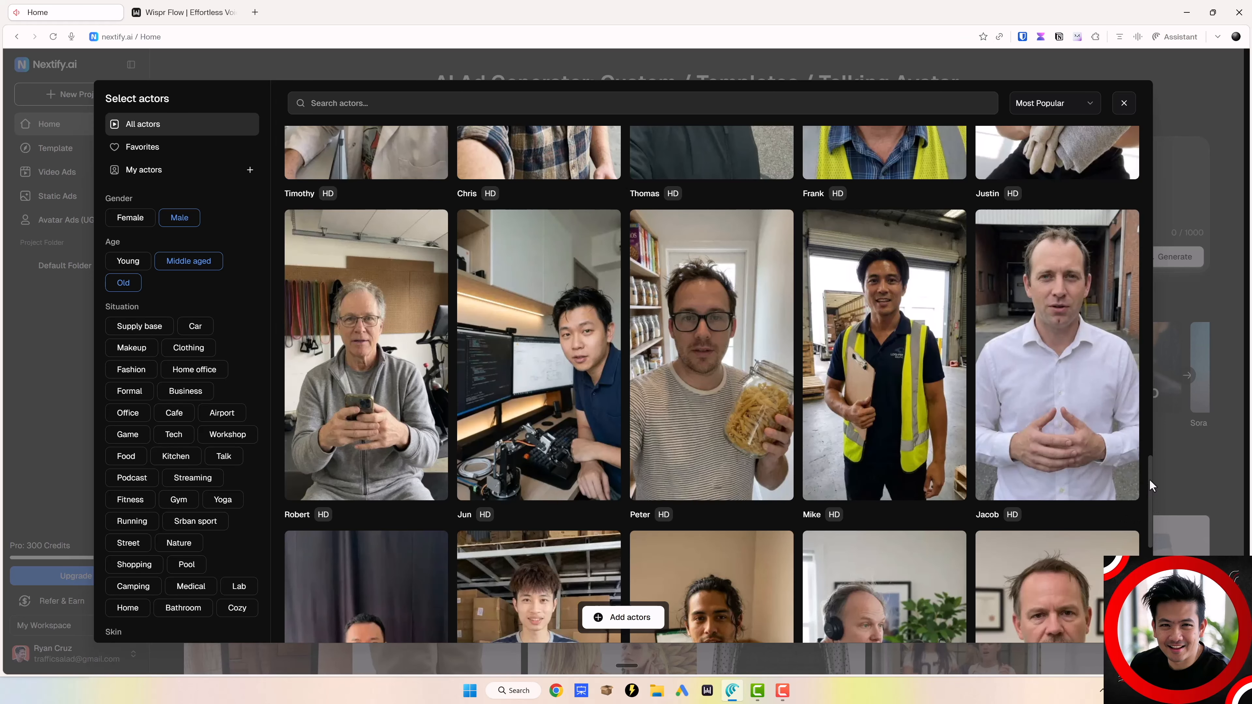
pyautogui.moveTo(1149, 479); pyautogui.dragTo(1132, 558)
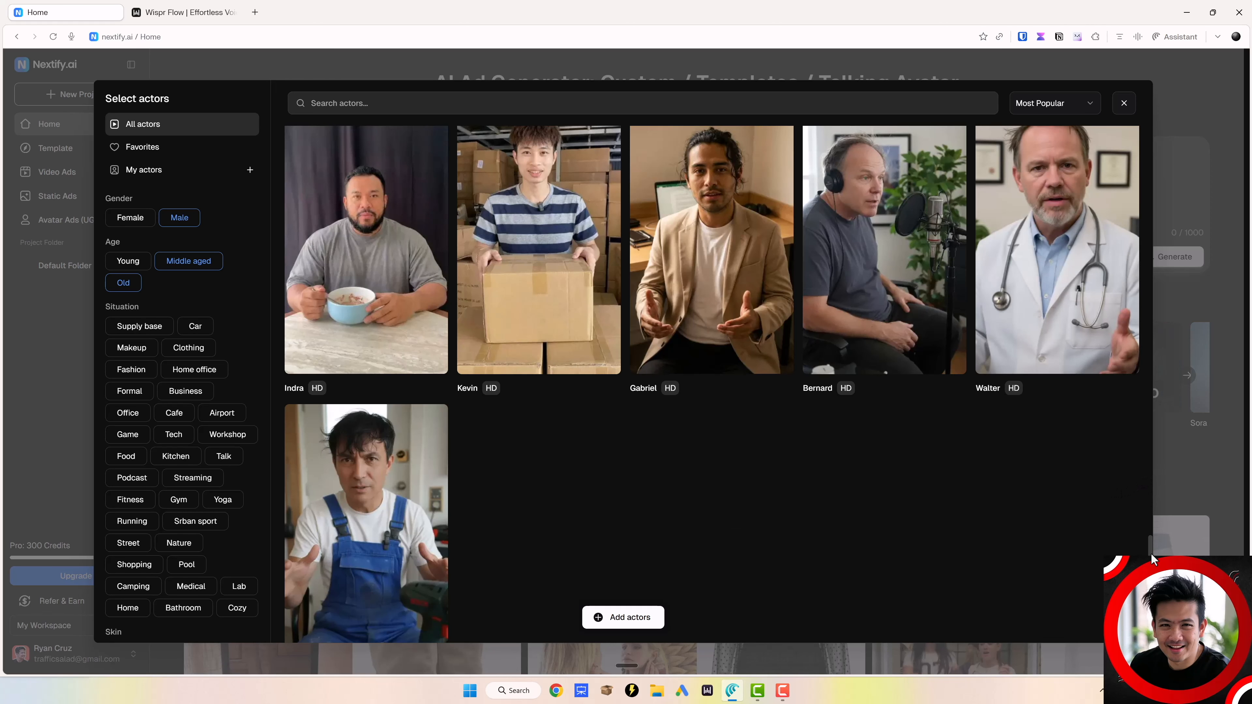
pyautogui.scroll(2, 1149, 545)
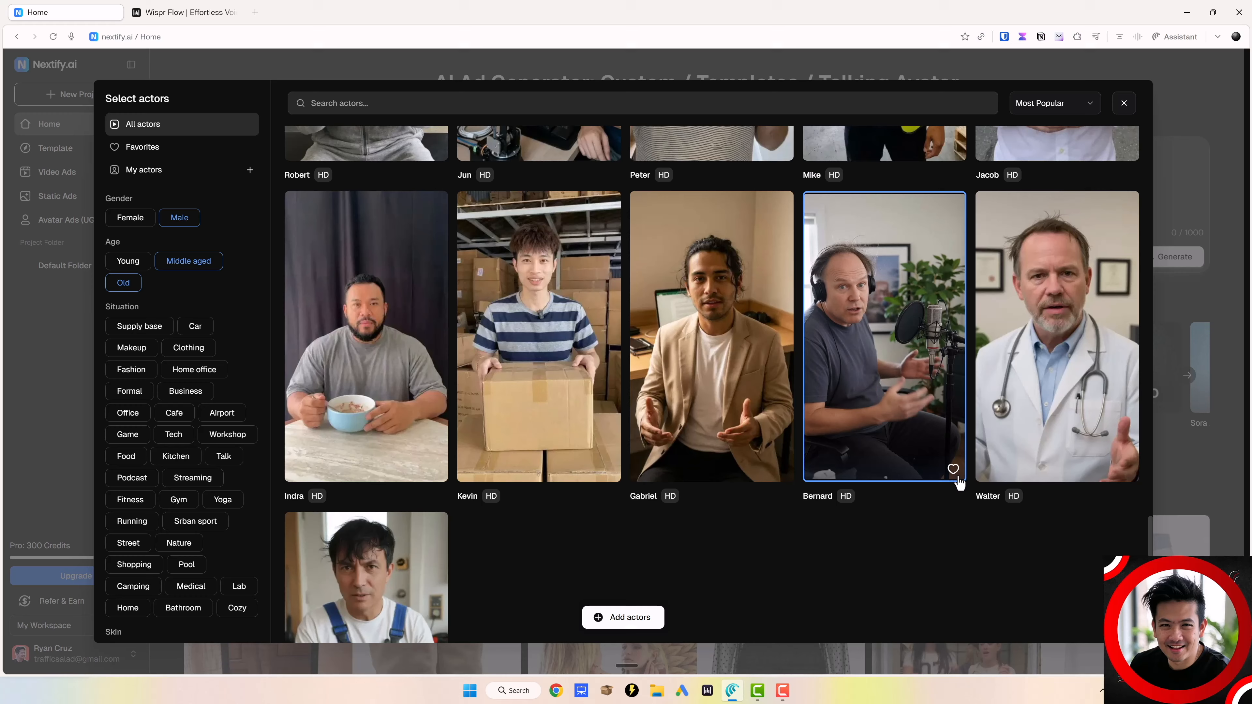
# Step: Mark the podcast-style actor Bernard as a favorite and add him to the avatar ad
pyautogui.click(953, 470)
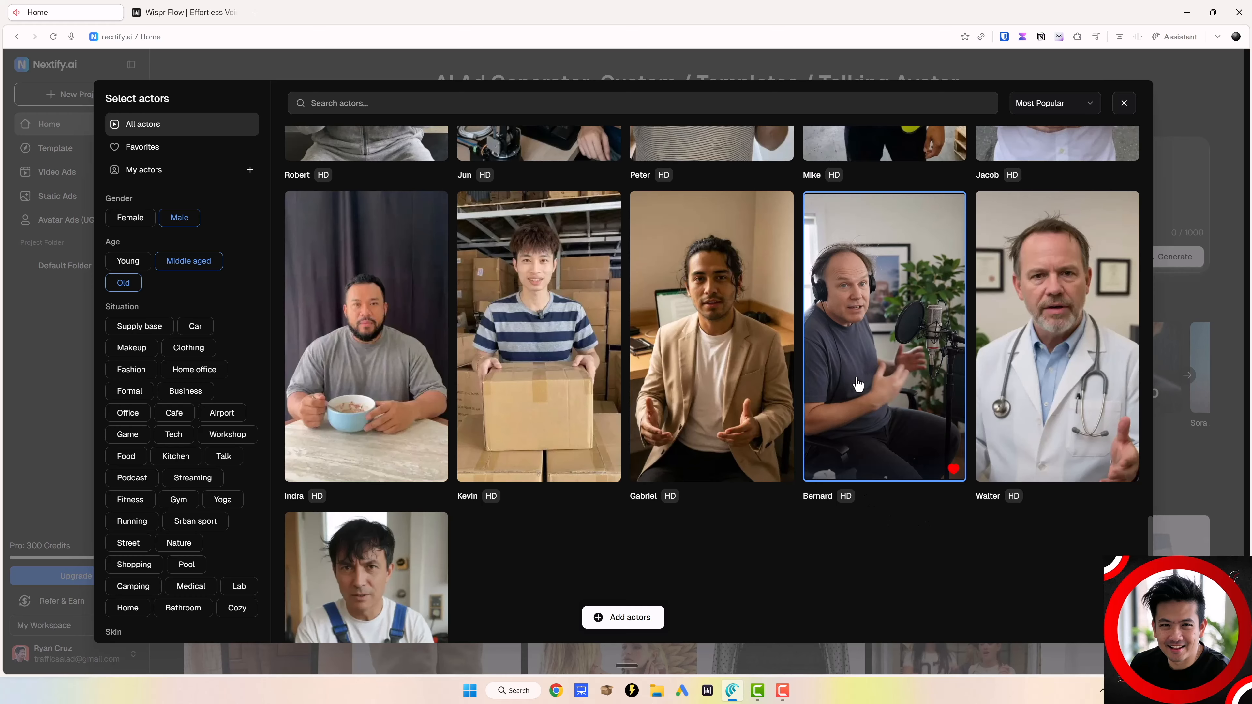
pyautogui.click(851, 353)
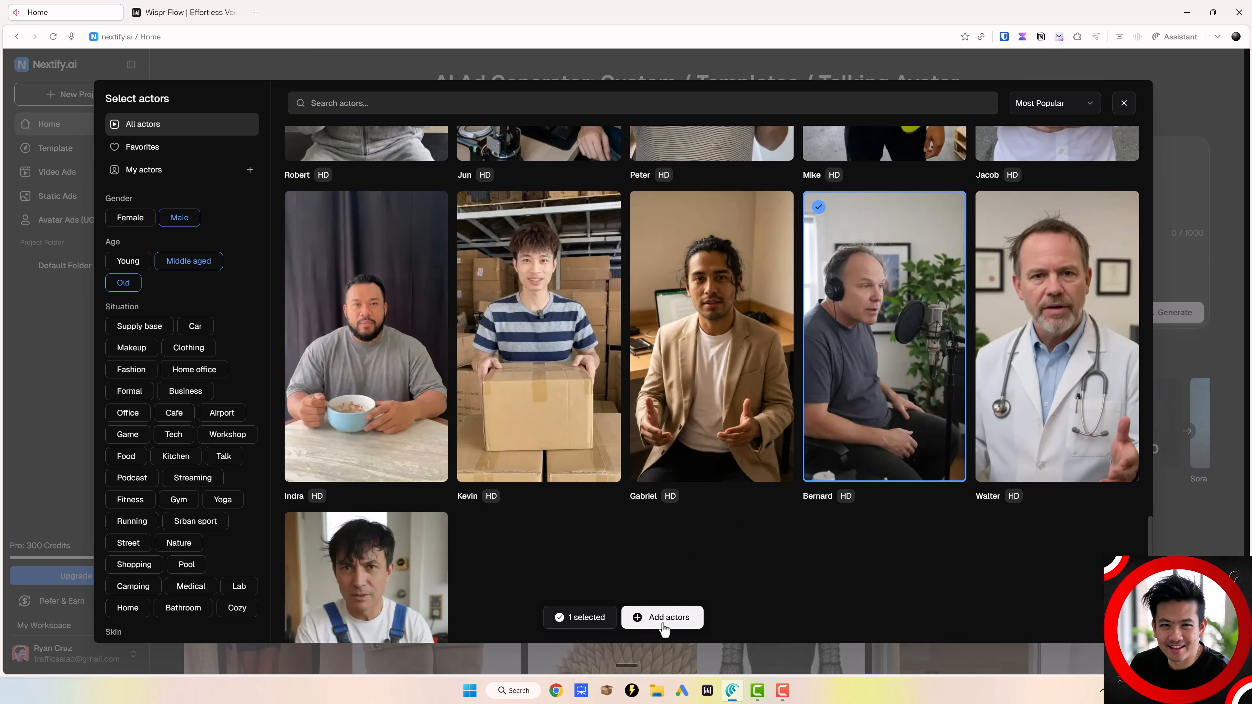
pyautogui.click(673, 614)
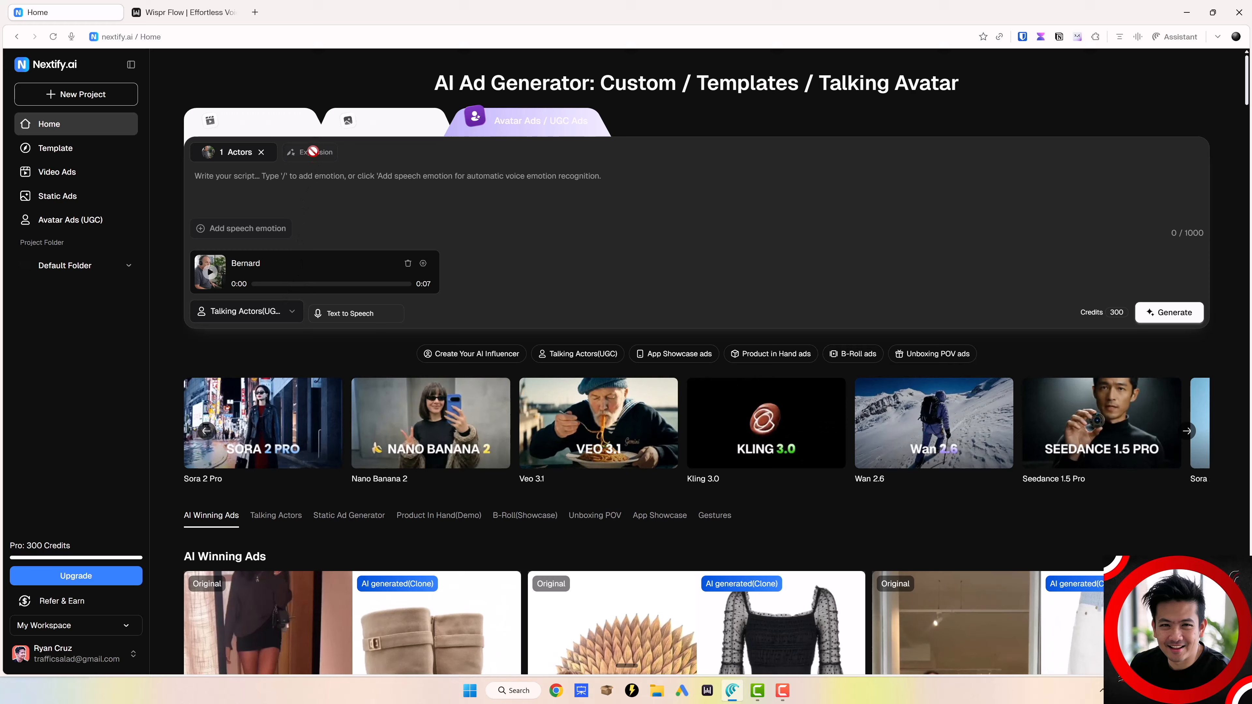
# Step: Review which ad generator types are available for the avatar ad
pyautogui.click(264, 186)
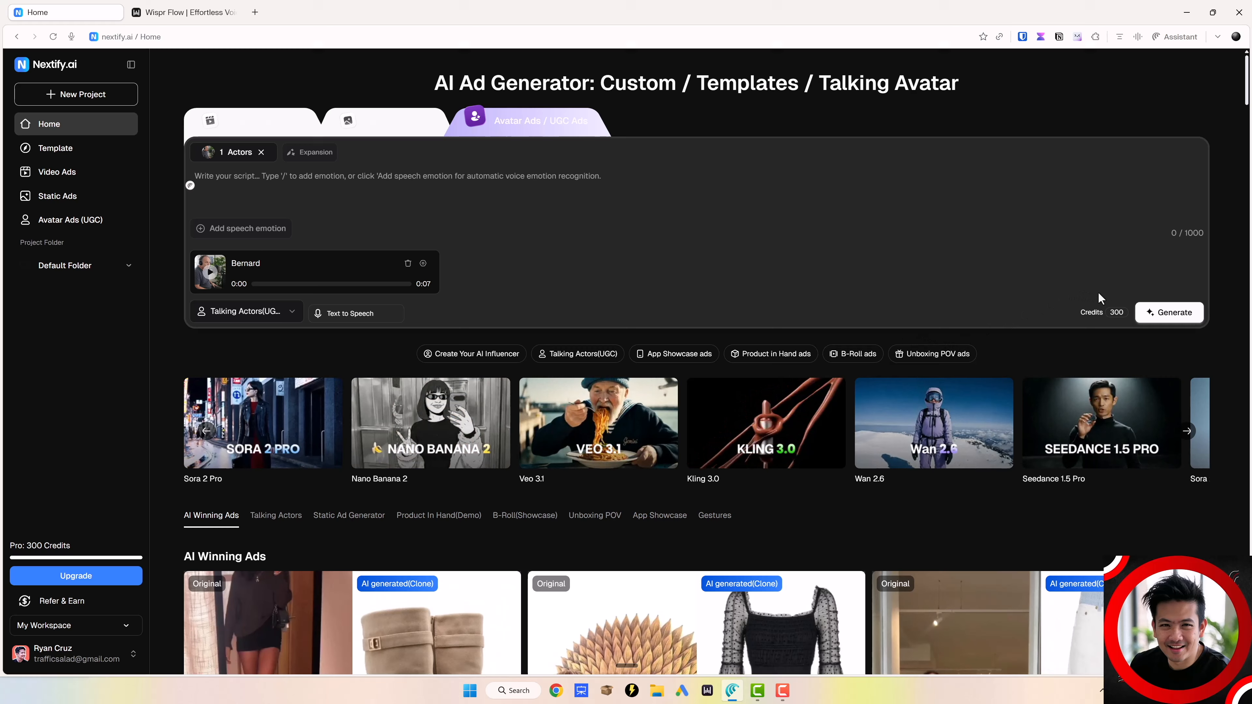
pyautogui.click(296, 318)
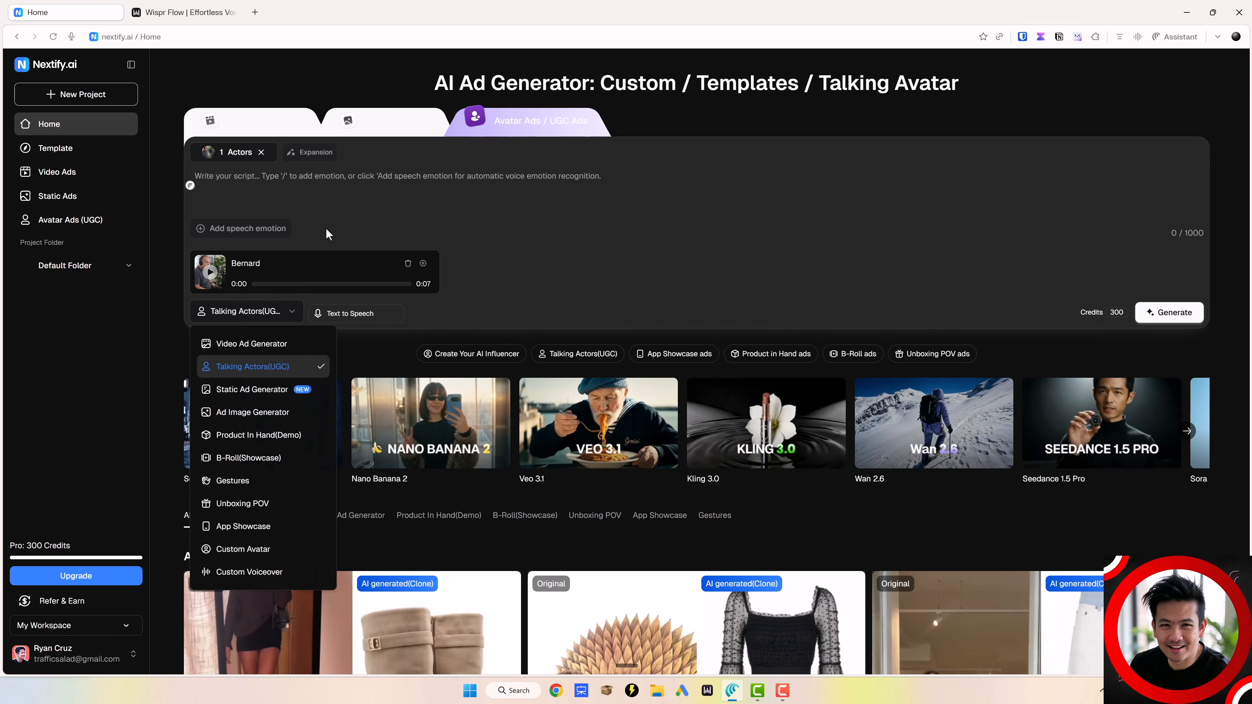
pyautogui.click(334, 205)
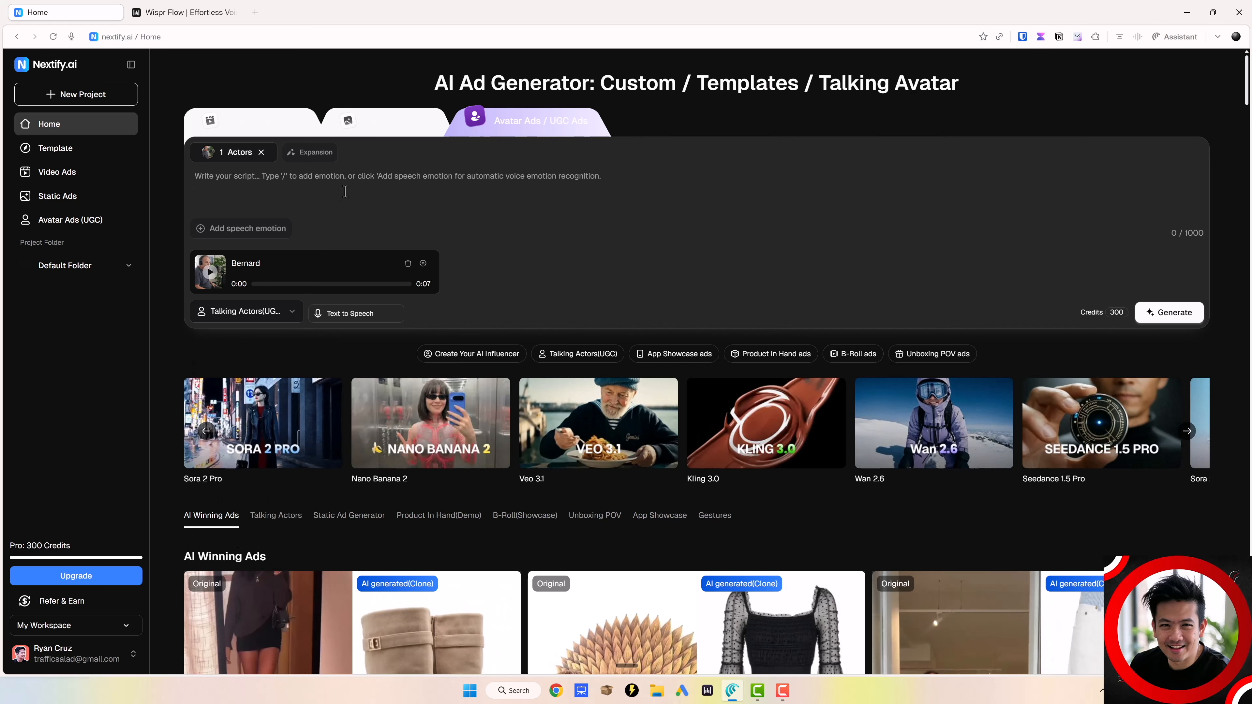
# Step: Open Perplexity in a new browser tab
pyautogui.click(256, 13)
pyautogui.write('per')
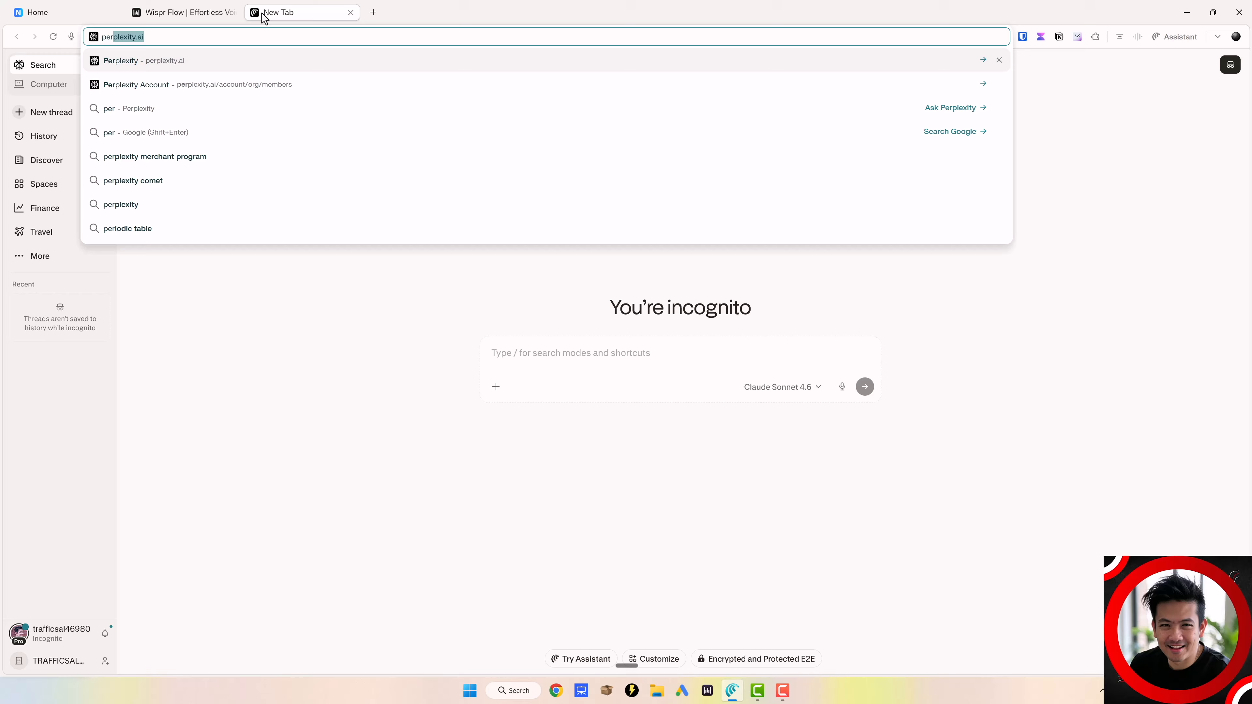
pyautogui.press('Return')
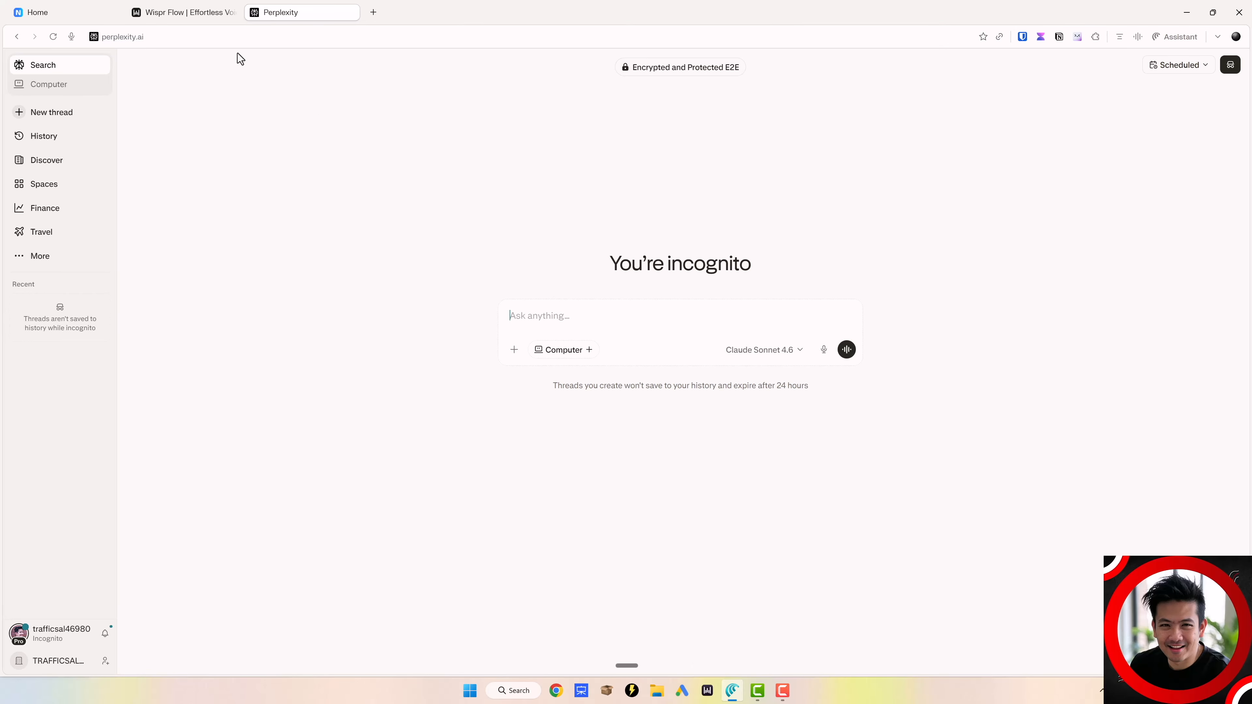
# Step: Copy the web address of the Wispr Flow website and return to Perplexity
pyautogui.click(207, 20)
pyautogui.click(405, 35)
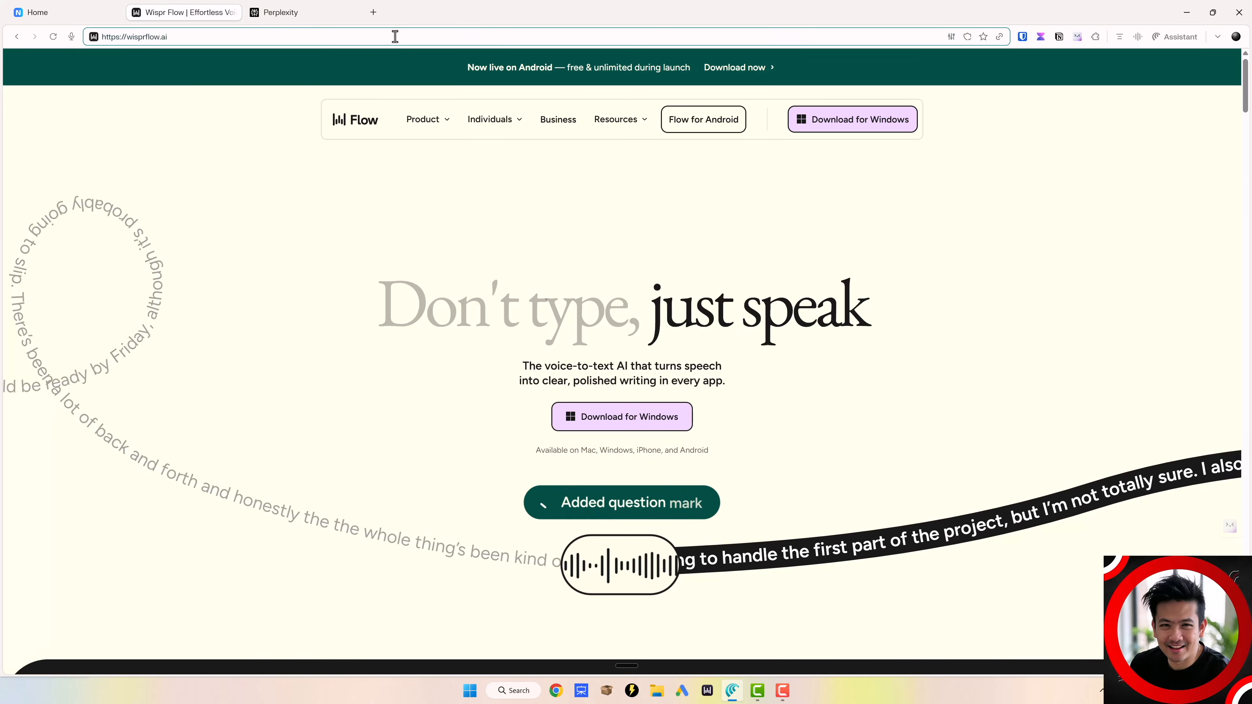
pyautogui.hotkey('ctrl', 'Tab')
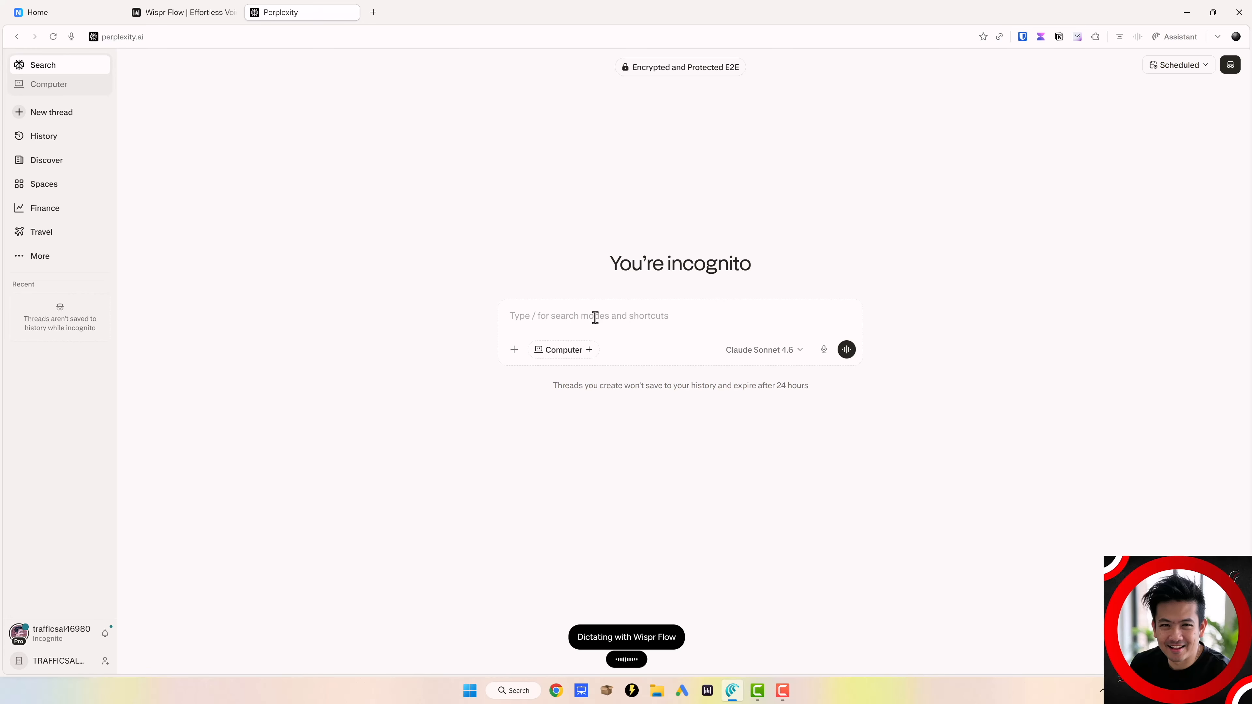
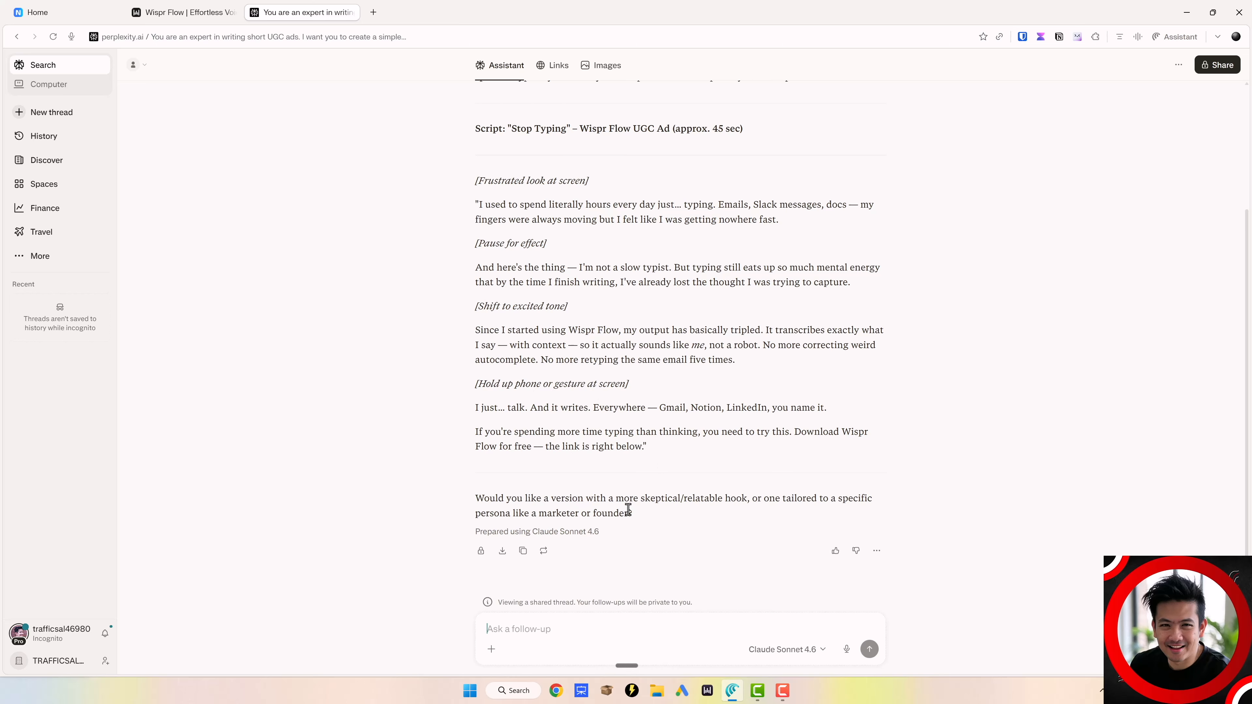
# Step: Ask Perplexity to clean up the answer to only the actual script and state how many seconds it is expected to be
pyautogui.write('Clean this up for me')
pyautogui.press('ctrl+super')
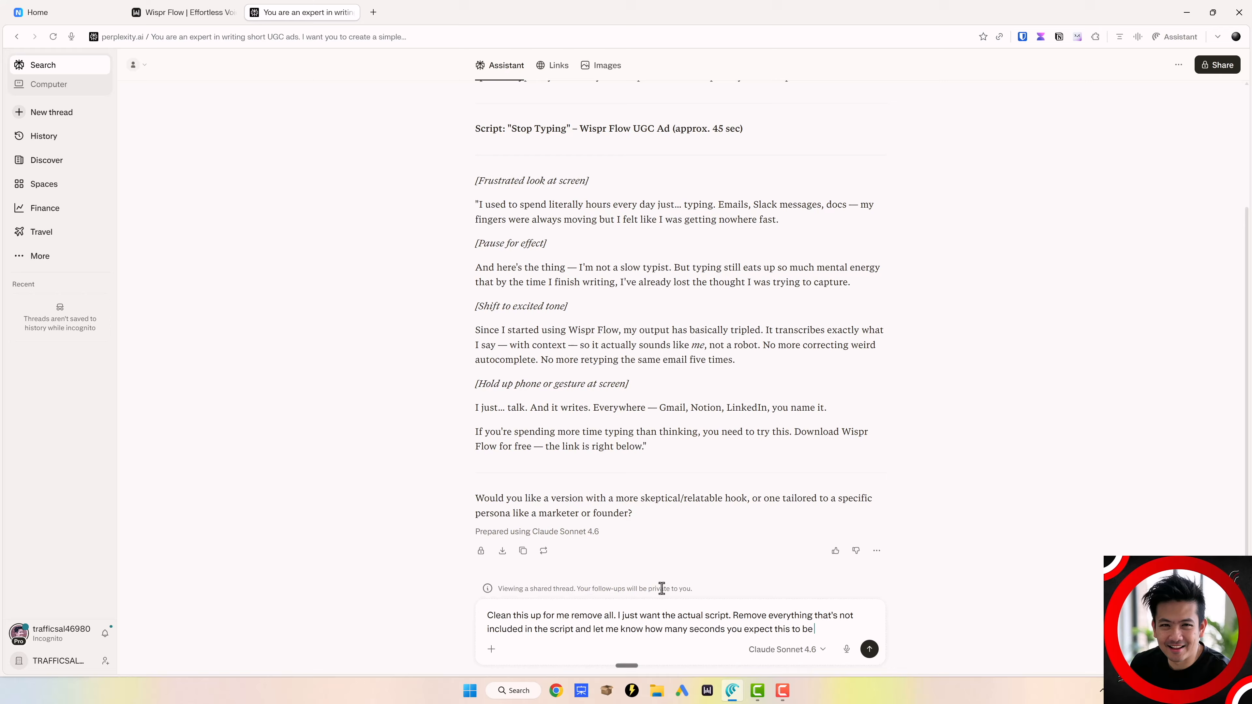
pyautogui.click(869, 649)
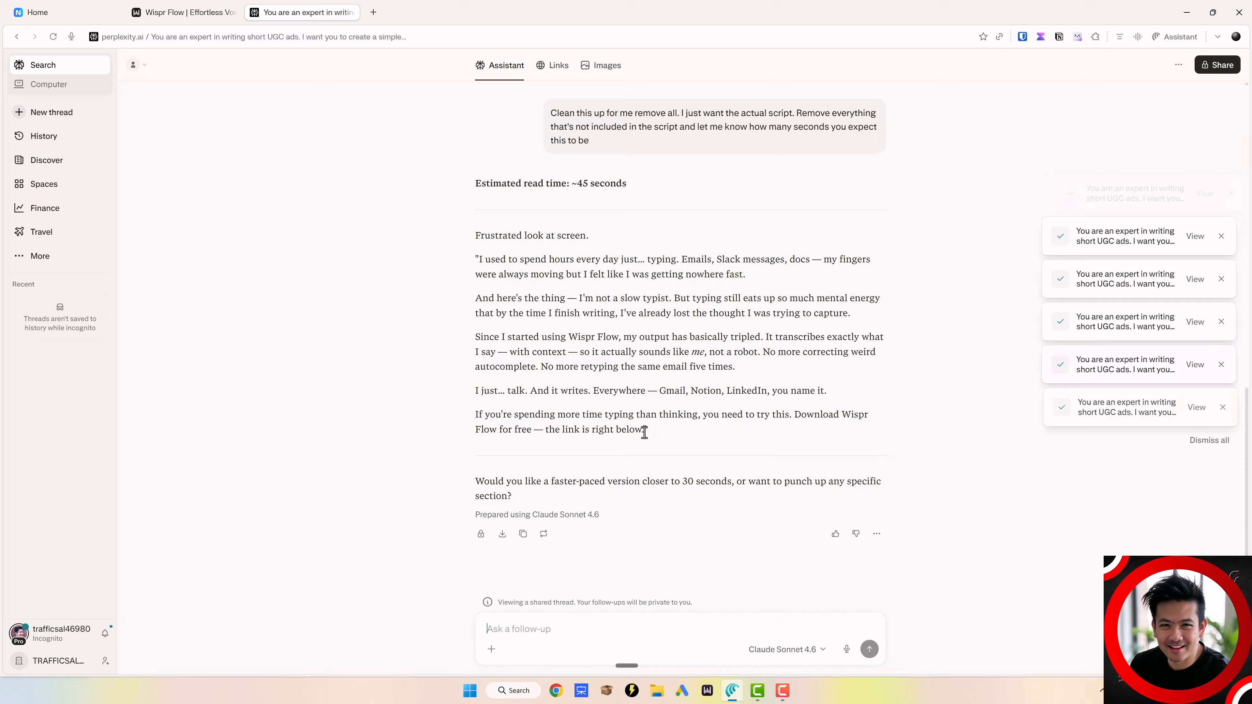
# Step: Copy the cleaned Wispr Flow script from "I used to spend hours" to "right below" into the Nextify.ai avatar ad script
pyautogui.moveTo(644, 432); pyautogui.dragTo(468, 252)
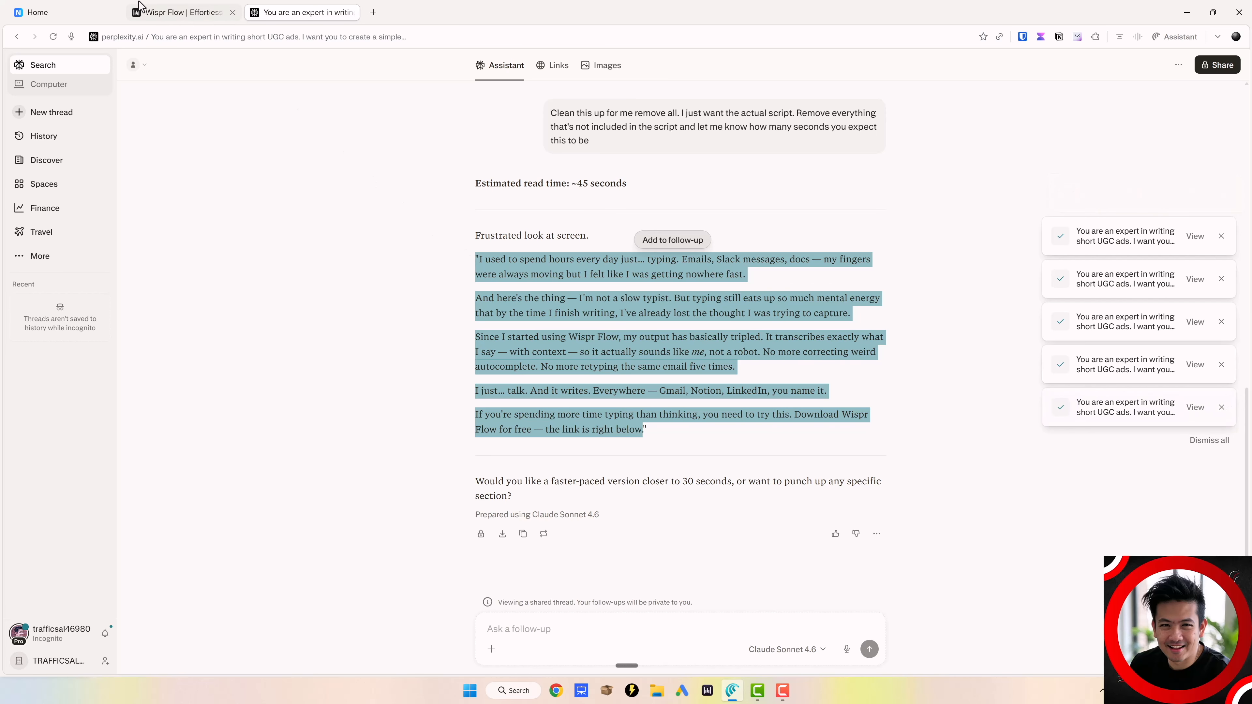
pyautogui.click(75, 14)
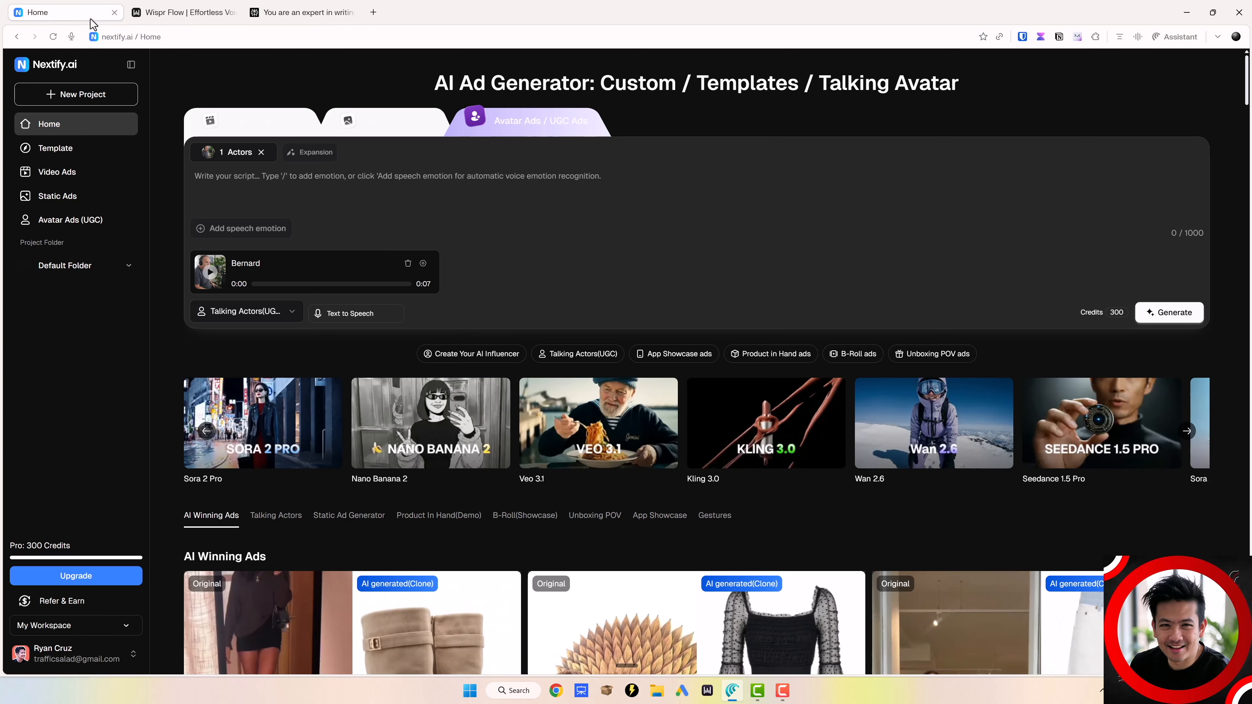
pyautogui.click(284, 176)
pyautogui.write('"I used to spend hours every day just... typing. Emails, Slack messages, docs — my fingers were always moving but I felt like I was getting nowhere fast. And here\'s the thing — I\'m not a slow typist. But typing still eats up so much mental energy that by the time I finish writing, I\'ve already lost the thought I was trying to capture. Since I started using Wispr Flow, my output has basically tripled. It transcribes exactly what I say — with context — so it actually sounds like me, not a robot. No more correcting weird autocomplete. No more retyping the same email five times. I just... talk. And it writes. Everywhere — Gmail, Notion, LinkedIn, you name it. If you\'re spending more time typing than thinking, you need to try this. Download Wispr Flow for free — the link is right below.')
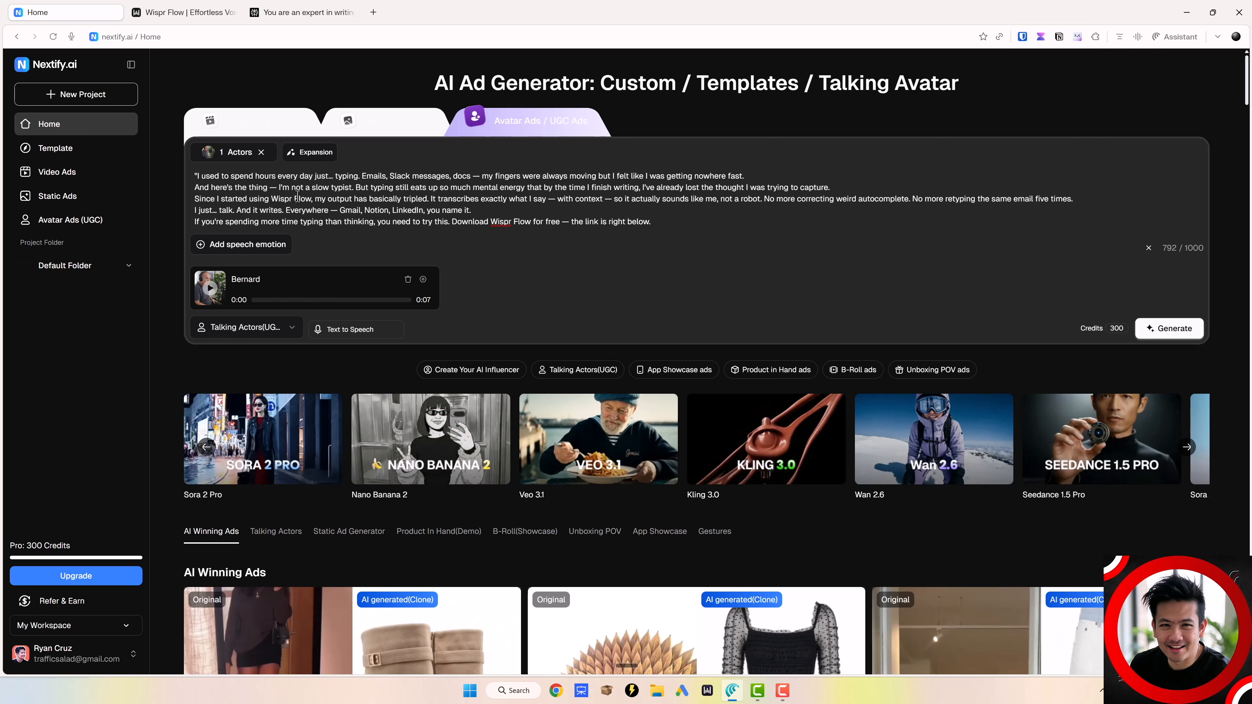
# Step: Expand the avatar ad script with the Expansion feature and check the rewritten text
pyautogui.click(318, 154)
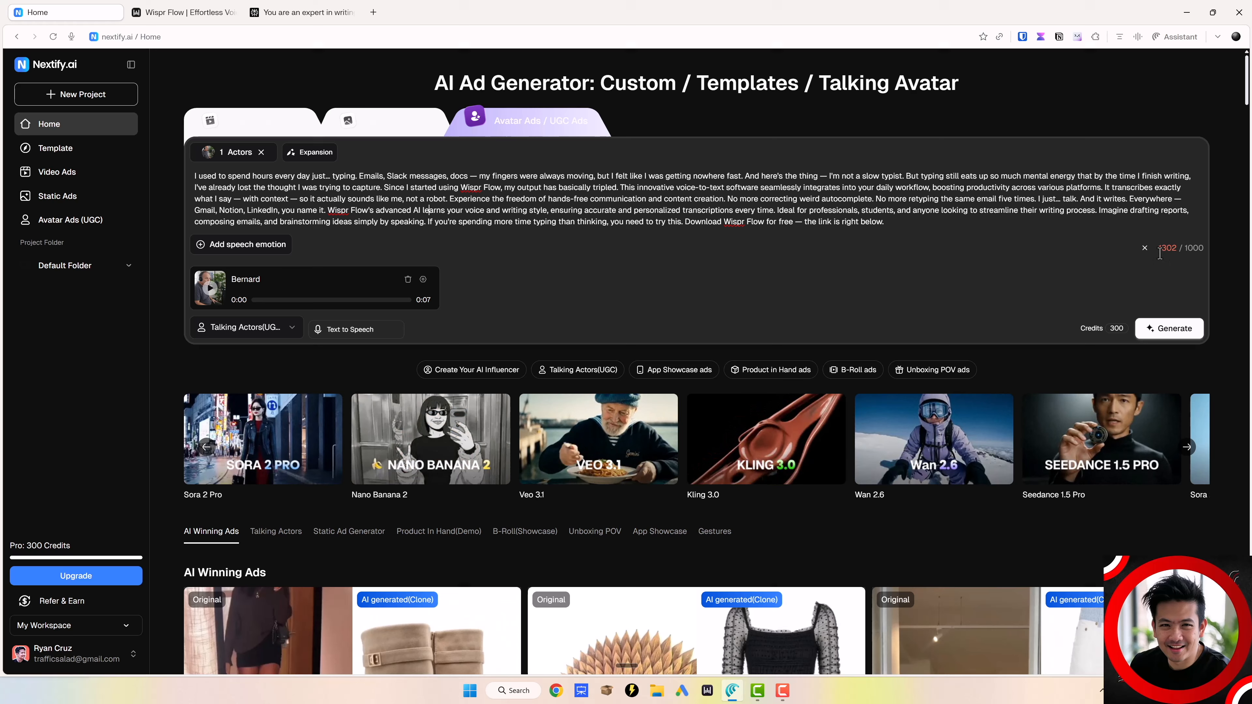
pyautogui.hotkey('ctrl', 'a')
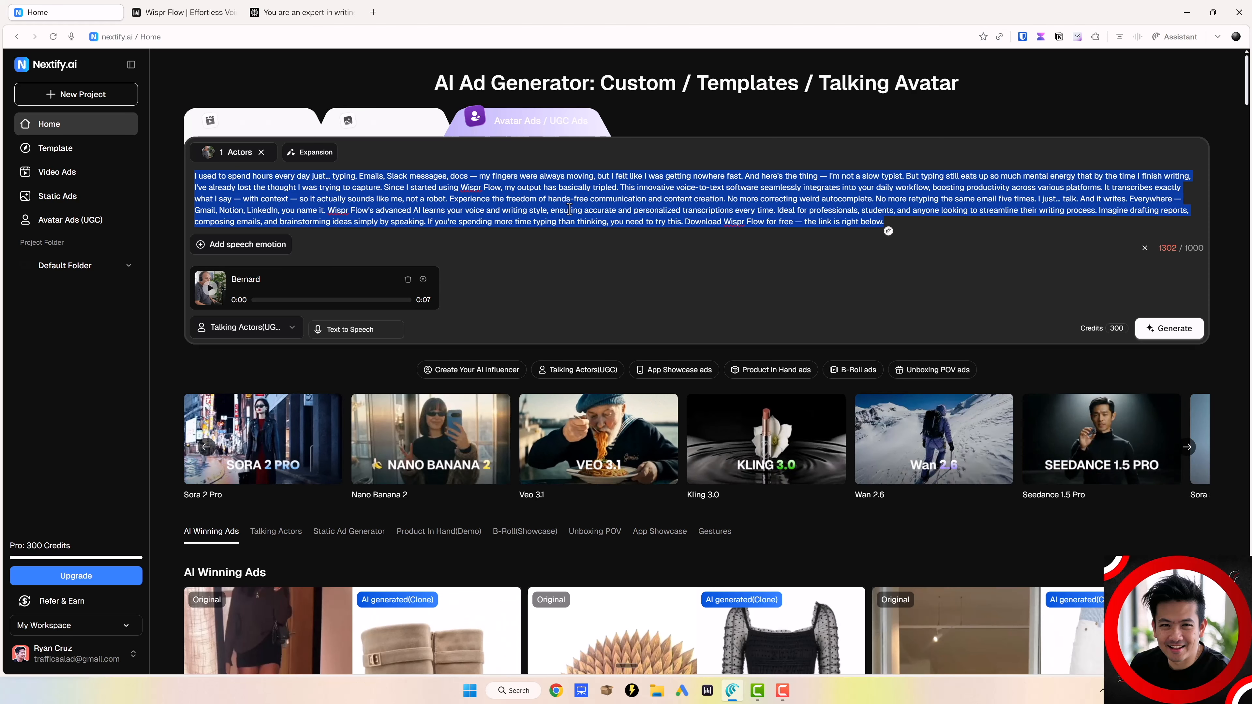
pyautogui.click(919, 226)
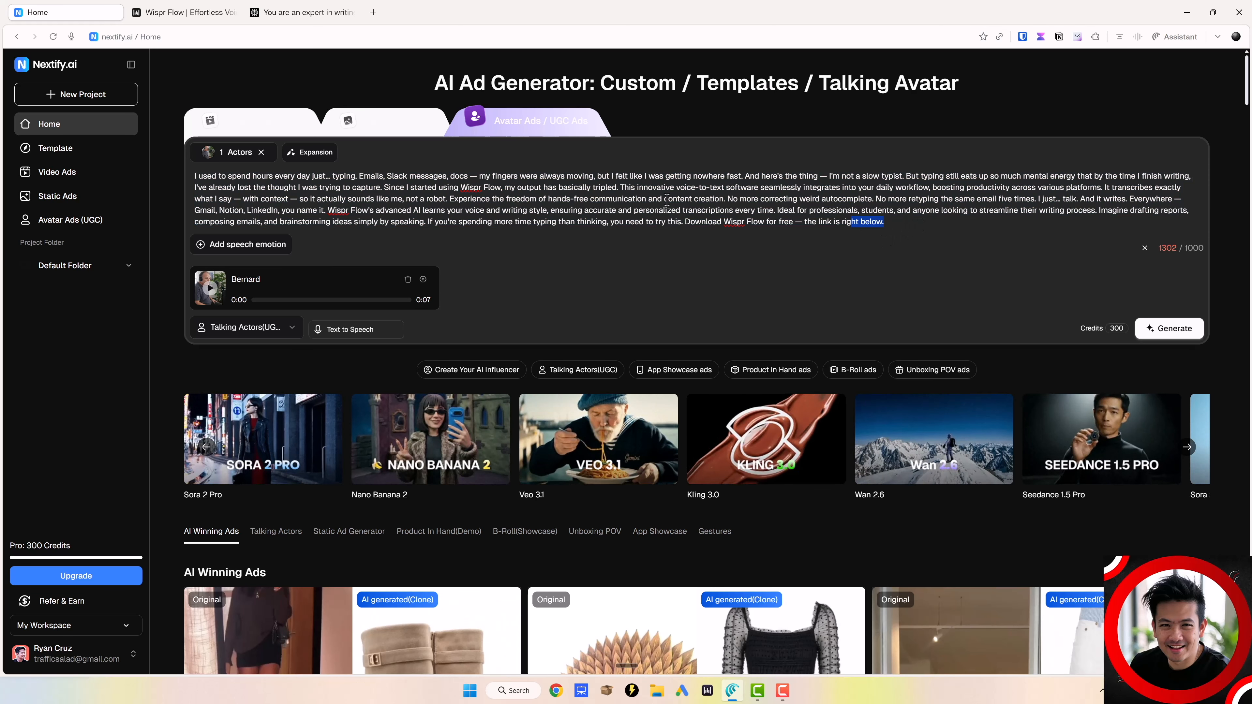
# Step: Restore the shorter Wispr Flow script in place of the expanded text and add speech emotion tags to it
pyautogui.hotkey('ctrl', 'a')
pyautogui.write('"I used to spend hours every day just... typing. Emails, Slack messages, docs — my fingers were always moving but I felt like I was getting nowhere fast. And here\'s the thing — I\'m not a slow typist. But typing still eats up so much mental energy that by the time I finish writing, I\'ve already lost the thought I was trying to capture. Since I started using Wispr Flow, my output has basically tripled. It transcribes exactly what I say — with context — so it actually sounds like me, not a robot. No more correcting weird autocomplete. No more retyping the same email five times. I just... talk. And it writes. Everywhere — Gmail, Notion, LinkedIn, you name it. If you\'re spending more time typing than thinking, you need to try this. Download Wispr Flow for free — the link is right below.')
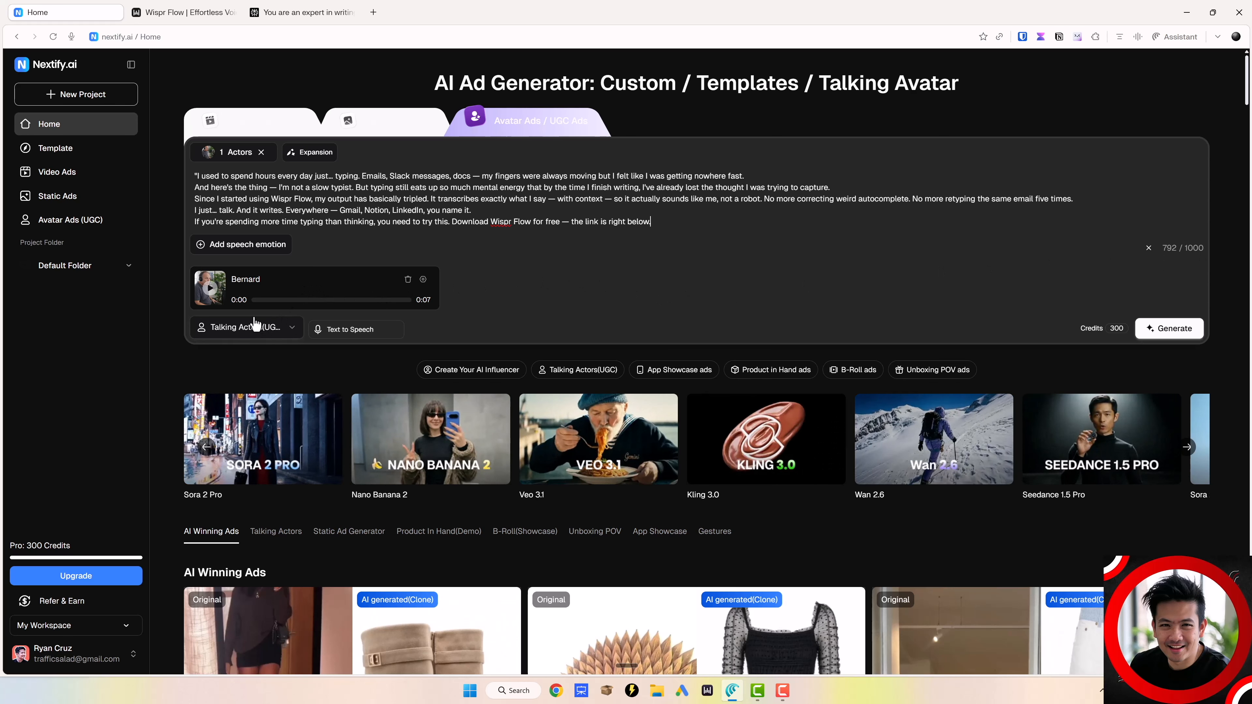
pyautogui.click(254, 238)
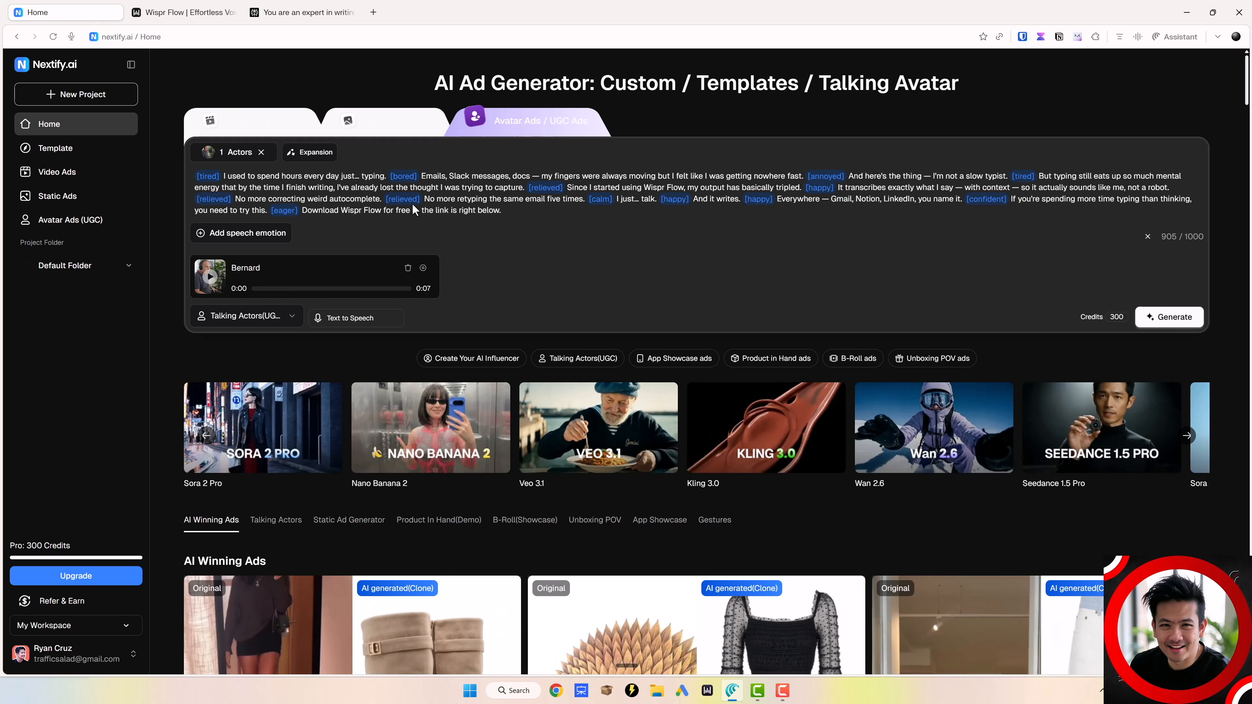
# Step: Play part of the voice preview of Bernard reading the emotion-tagged script, then pause it
pyautogui.click(1165, 326)
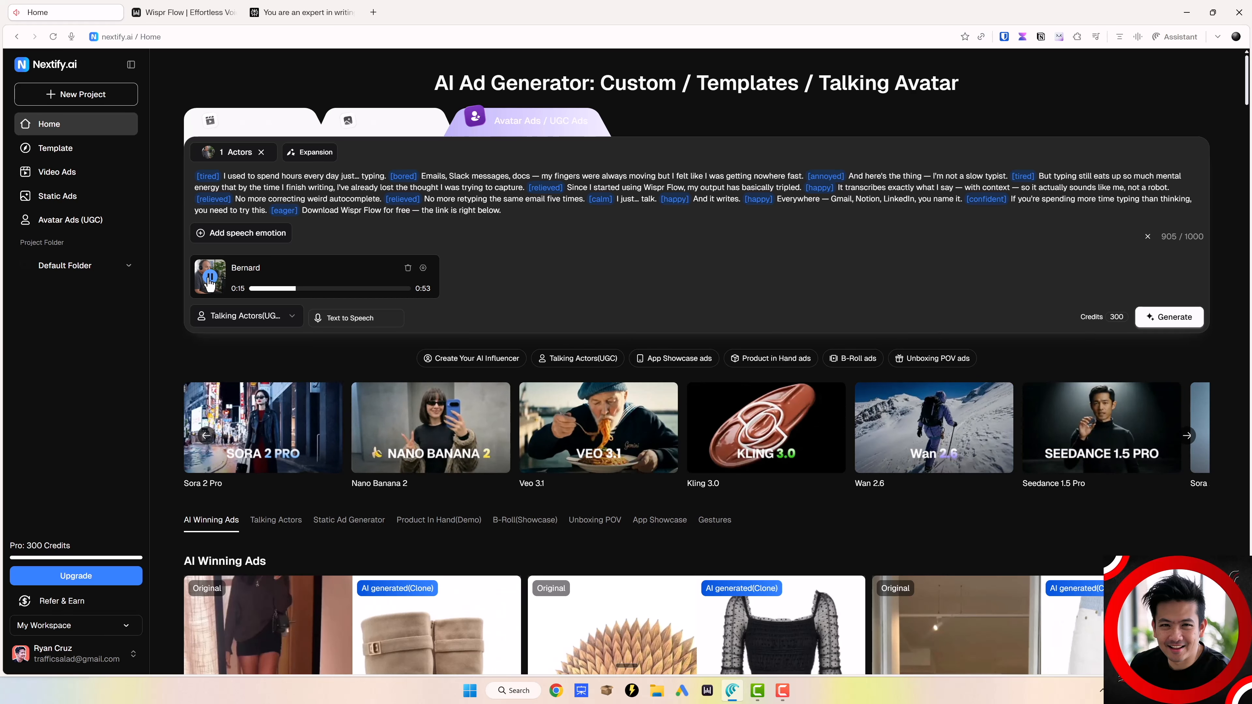
pyautogui.click(210, 278)
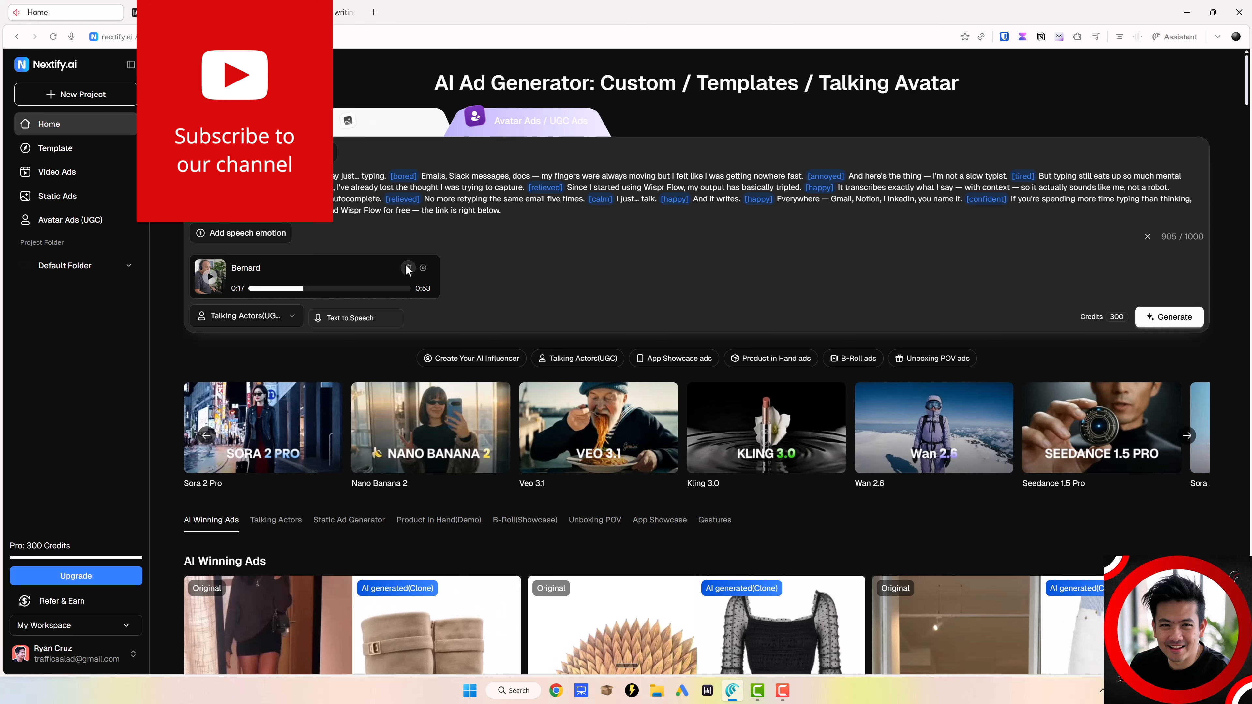
pyautogui.click(274, 316)
pyautogui.click(557, 267)
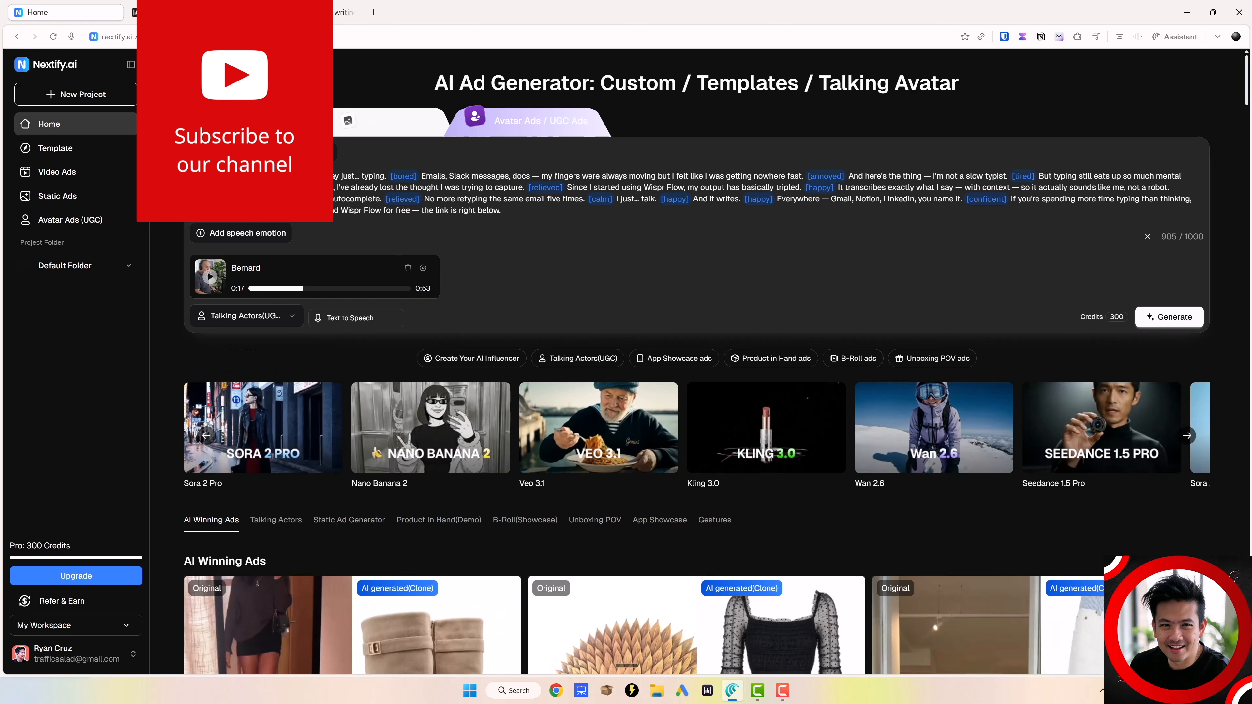
# Step: Open the actor selection and filter the actors to Male and Middle aged
pyautogui.click(422, 268)
pyautogui.click(178, 218)
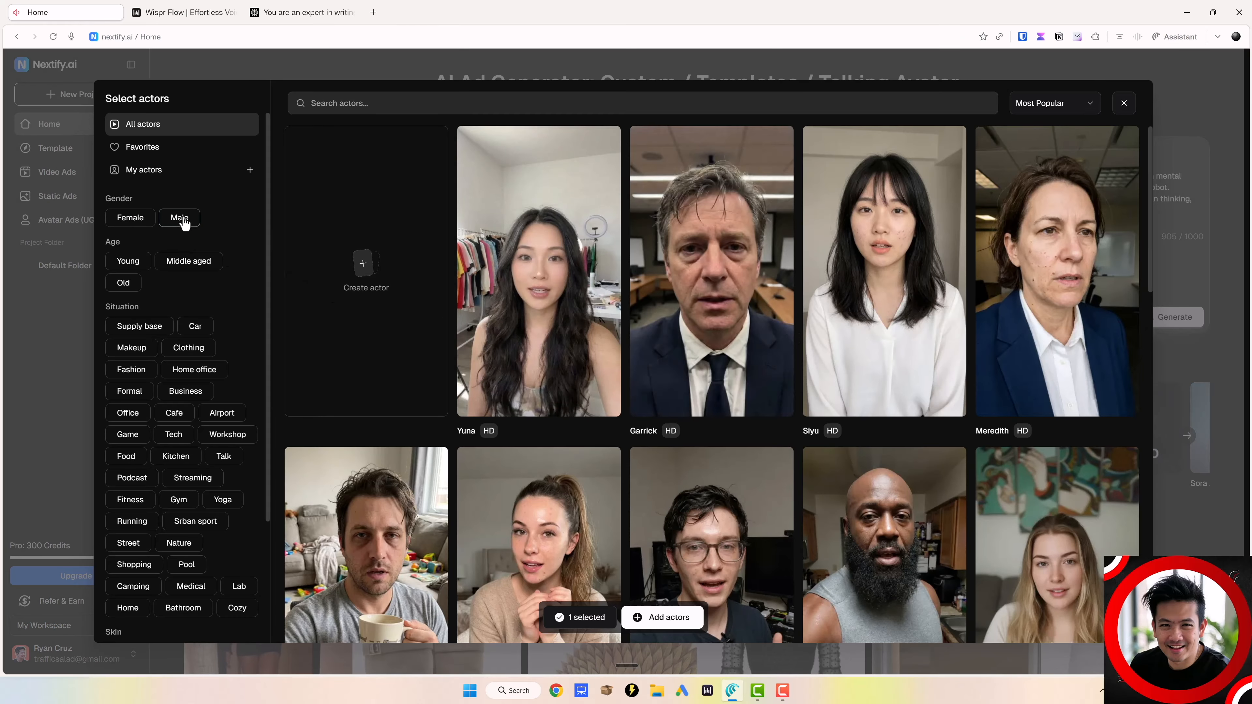
pyautogui.click(179, 269)
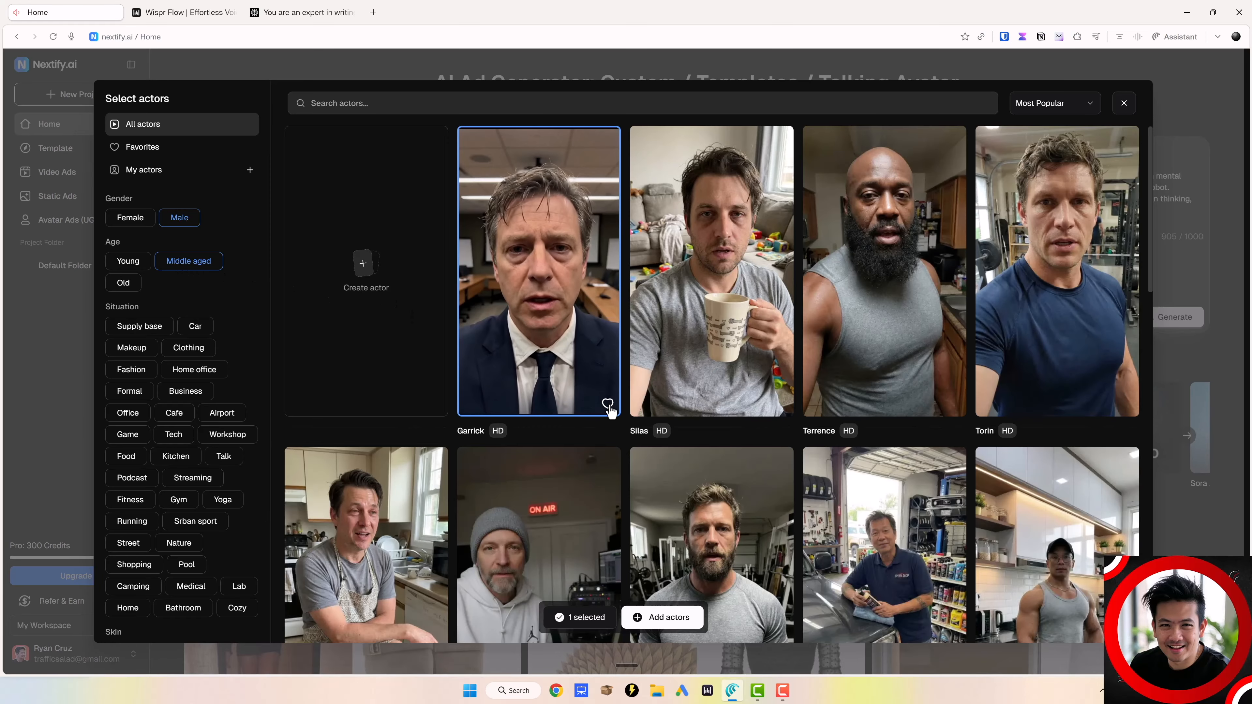
# Step: Look through the middle-aged male actors for a suitable replacement for Bernard
pyautogui.scroll(-10, 605, 434)
pyautogui.scroll(-10, 609, 434)
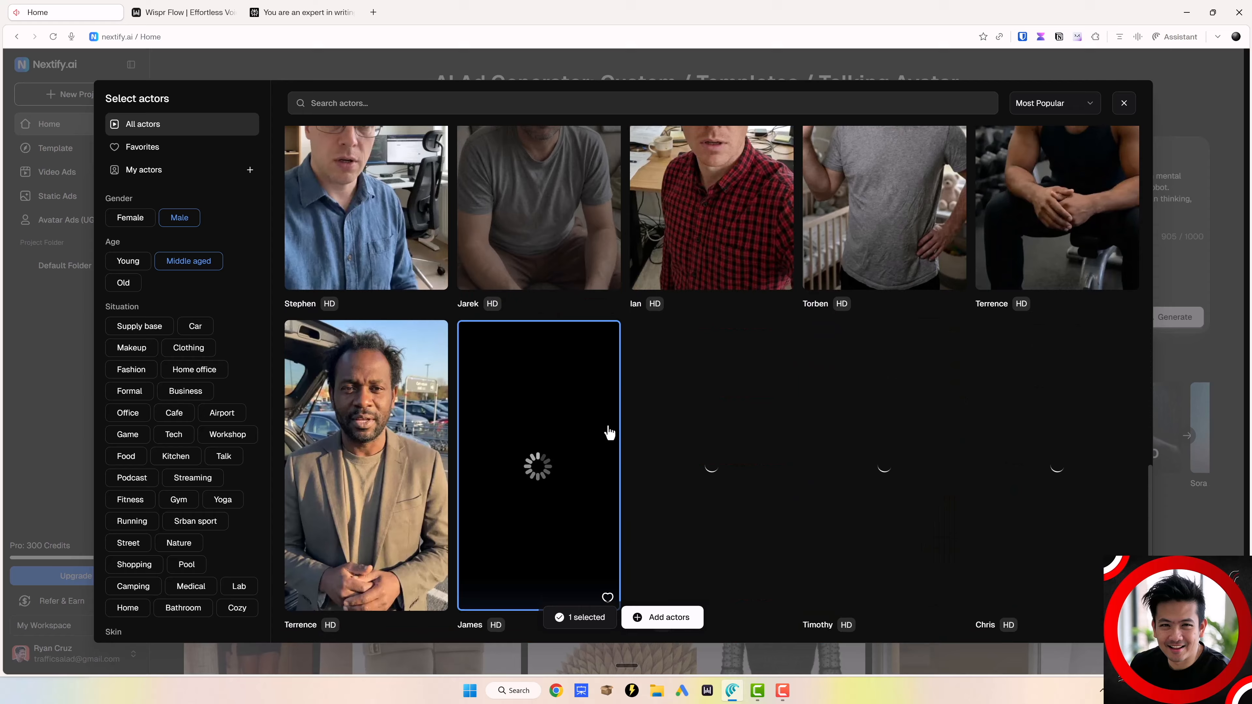
pyautogui.scroll(-10, 614, 426)
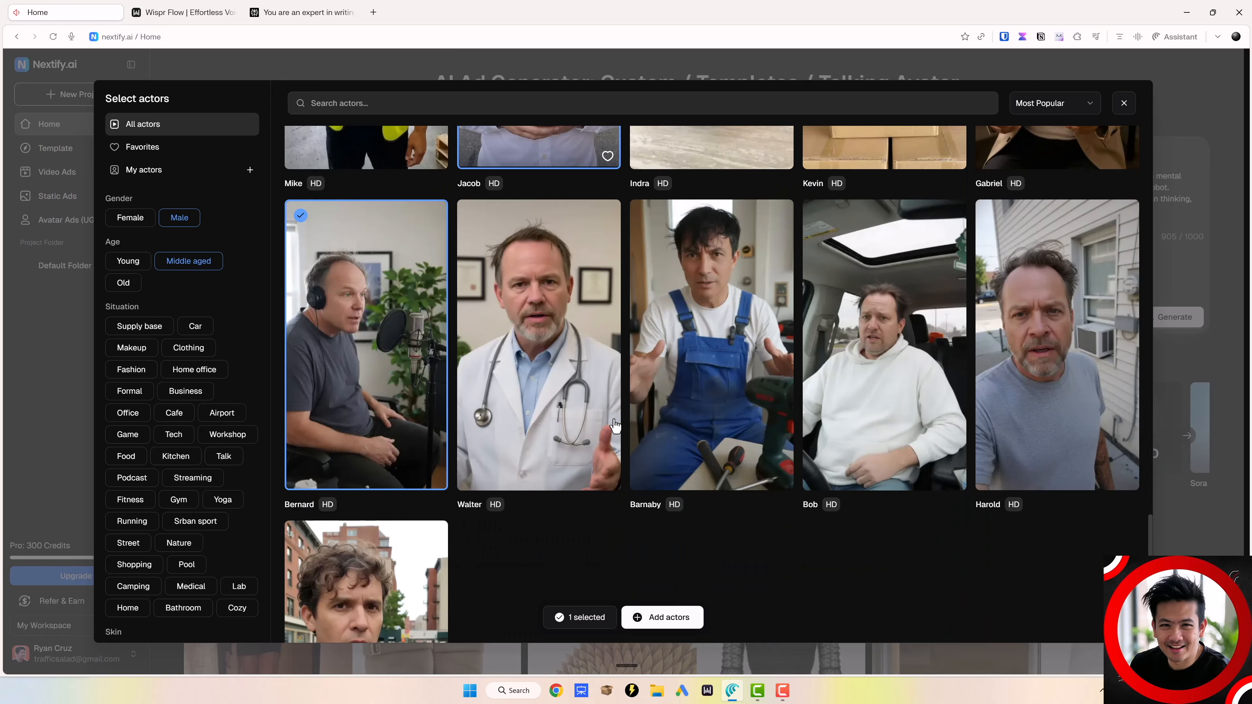
pyautogui.scroll(-8, 614, 425)
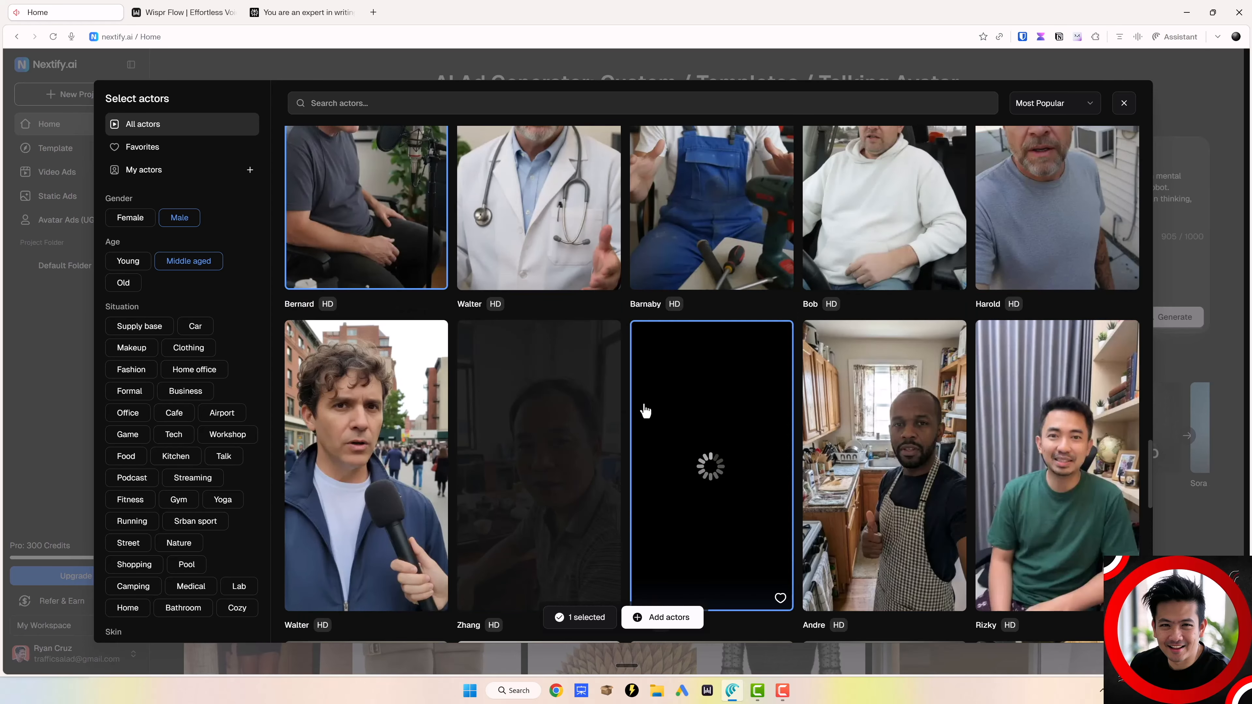
pyautogui.scroll(-6, 645, 412)
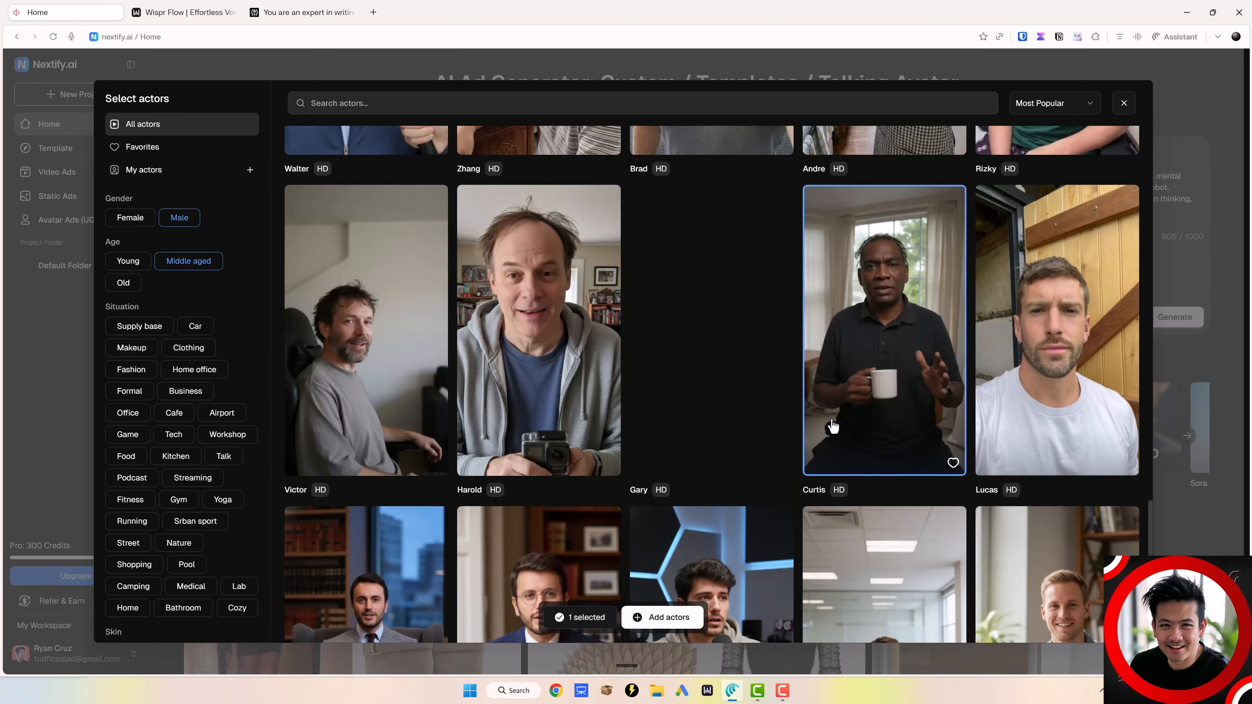
pyautogui.scroll(-2, 854, 430)
pyautogui.scroll(-10, 854, 430)
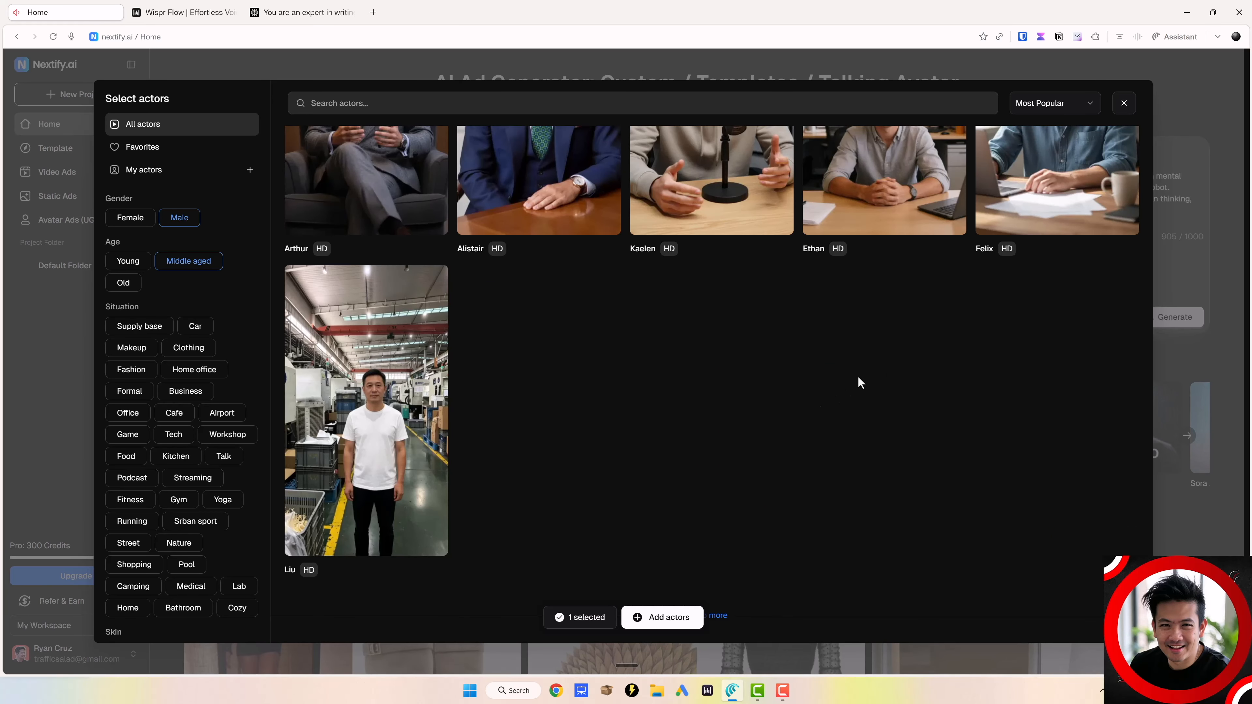
pyautogui.scroll(2, 730, 406)
pyautogui.scroll(-3, 737, 474)
pyautogui.scroll(5, 714, 513)
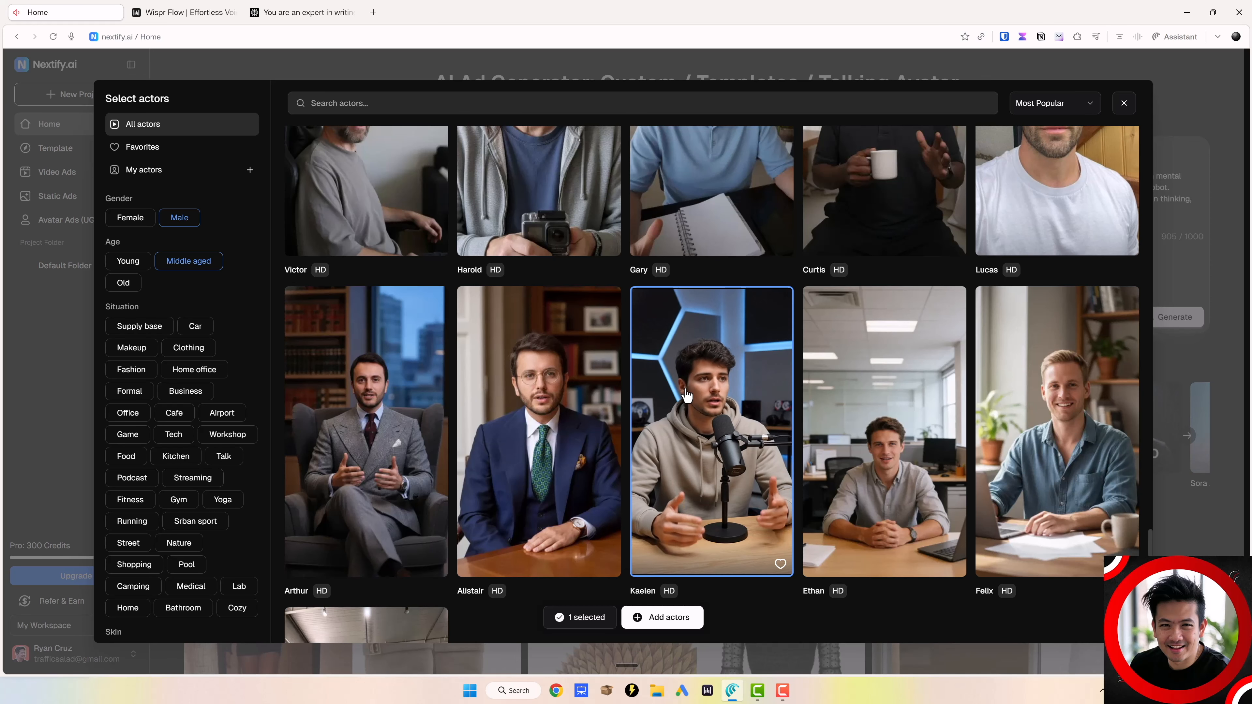
pyautogui.scroll(10, 719, 421)
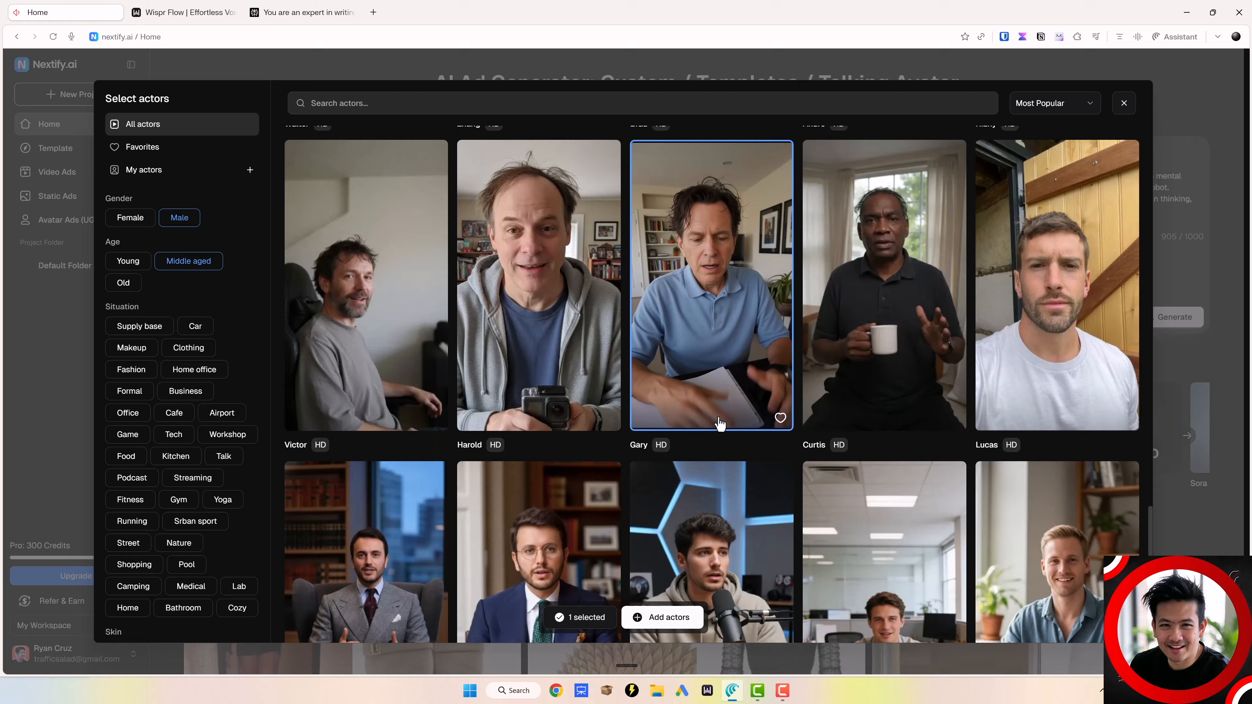
pyautogui.scroll(20, 718, 424)
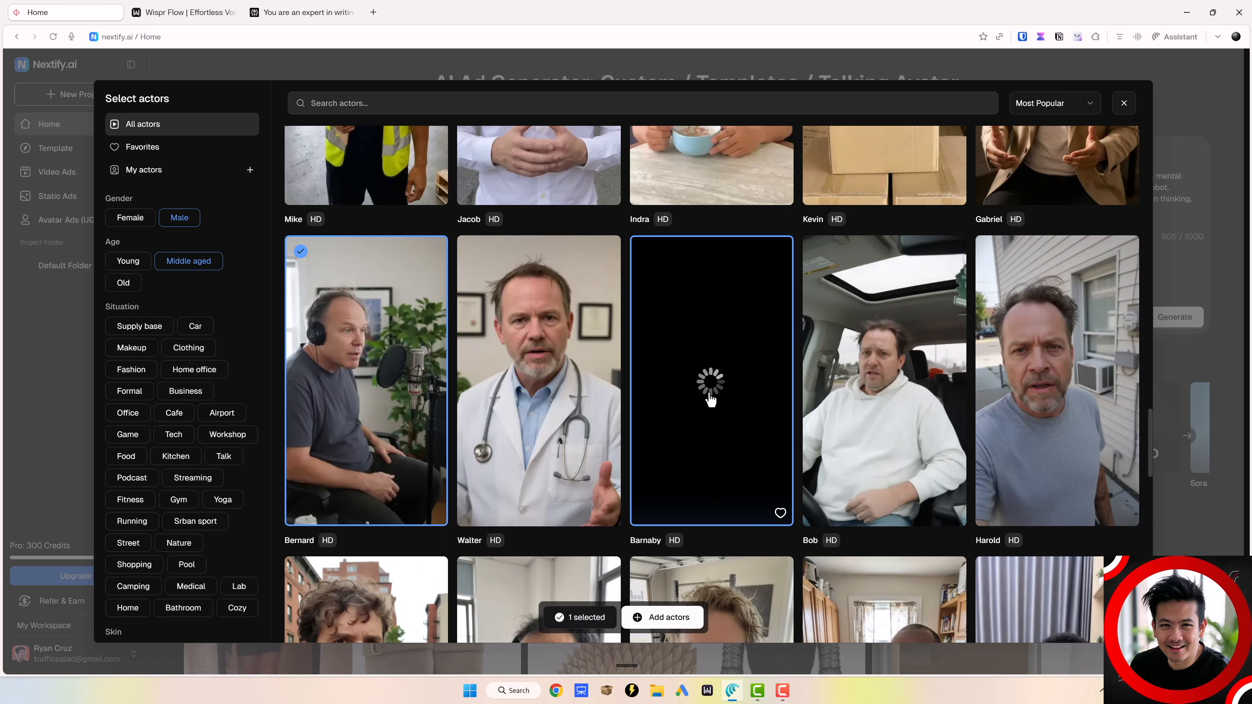
pyautogui.scroll(8, 710, 404)
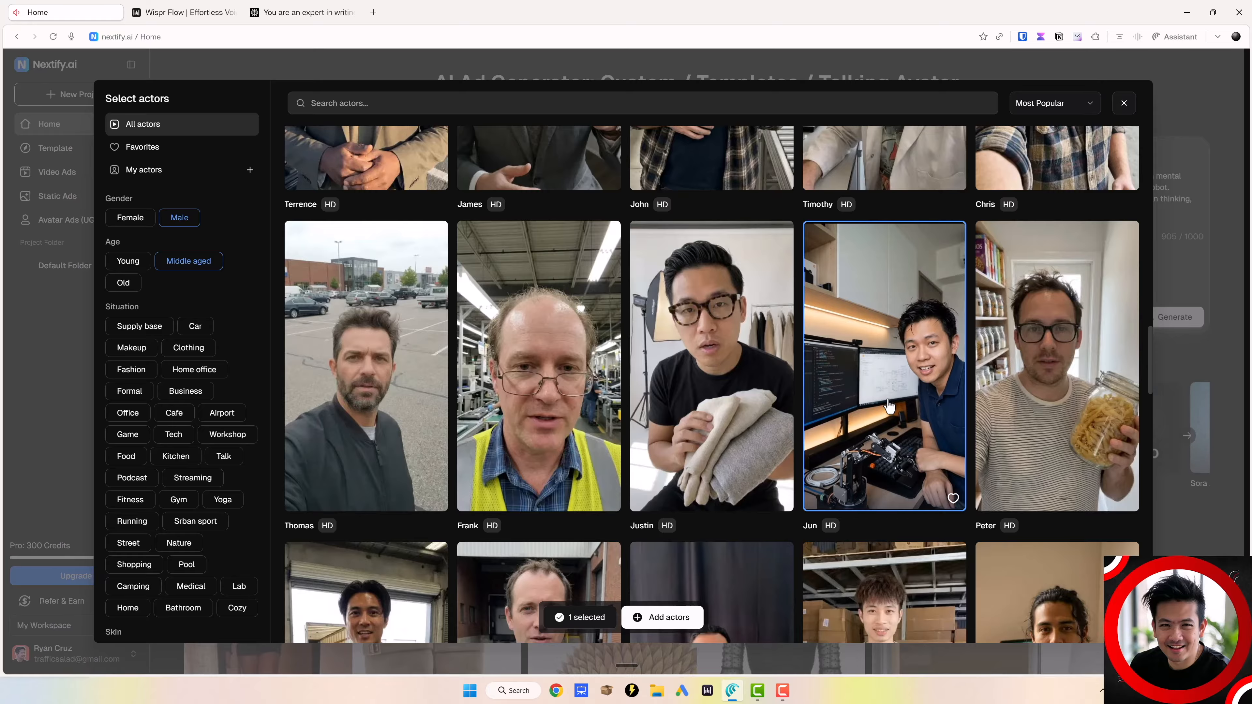
pyautogui.scroll(5, 887, 406)
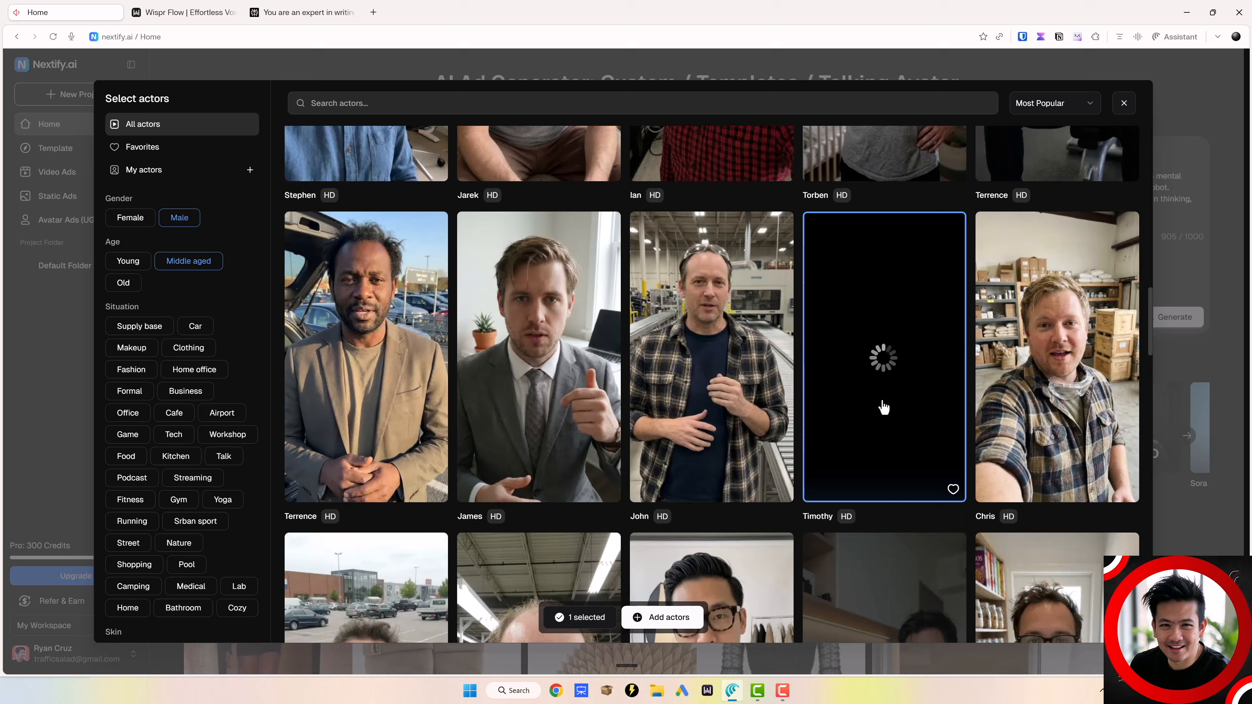
pyautogui.scroll(5, 882, 409)
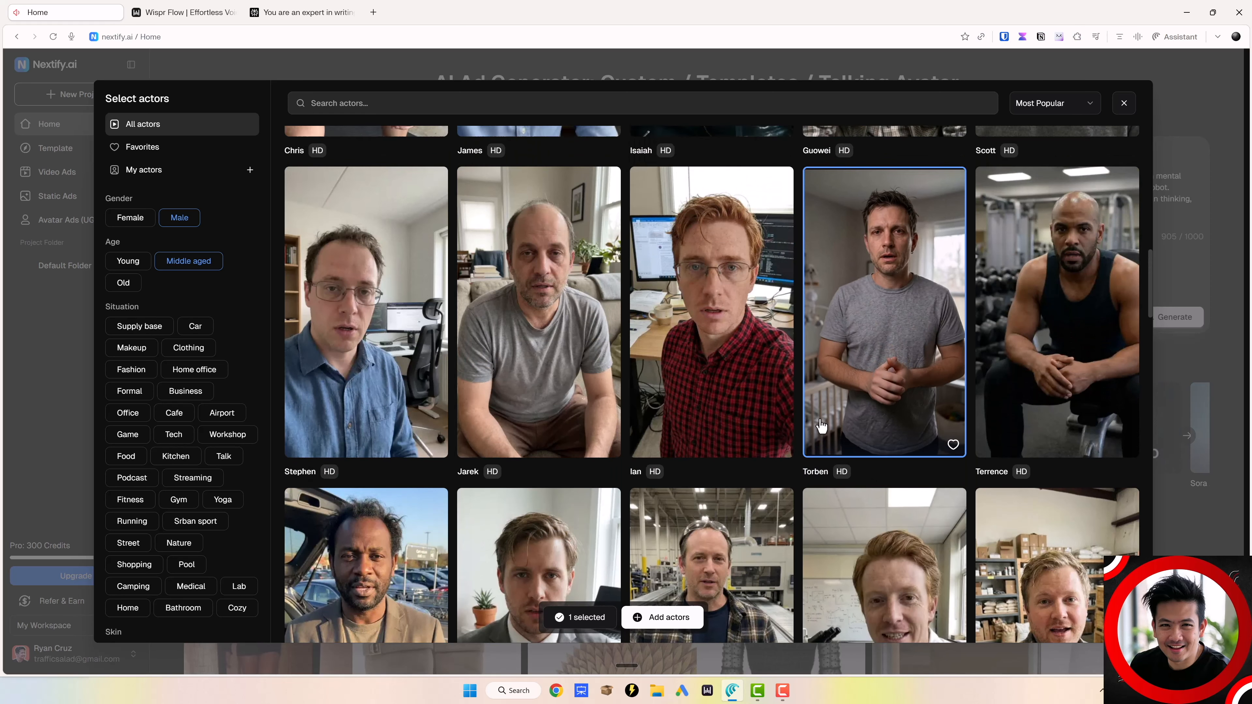
pyautogui.scroll(6, 828, 419)
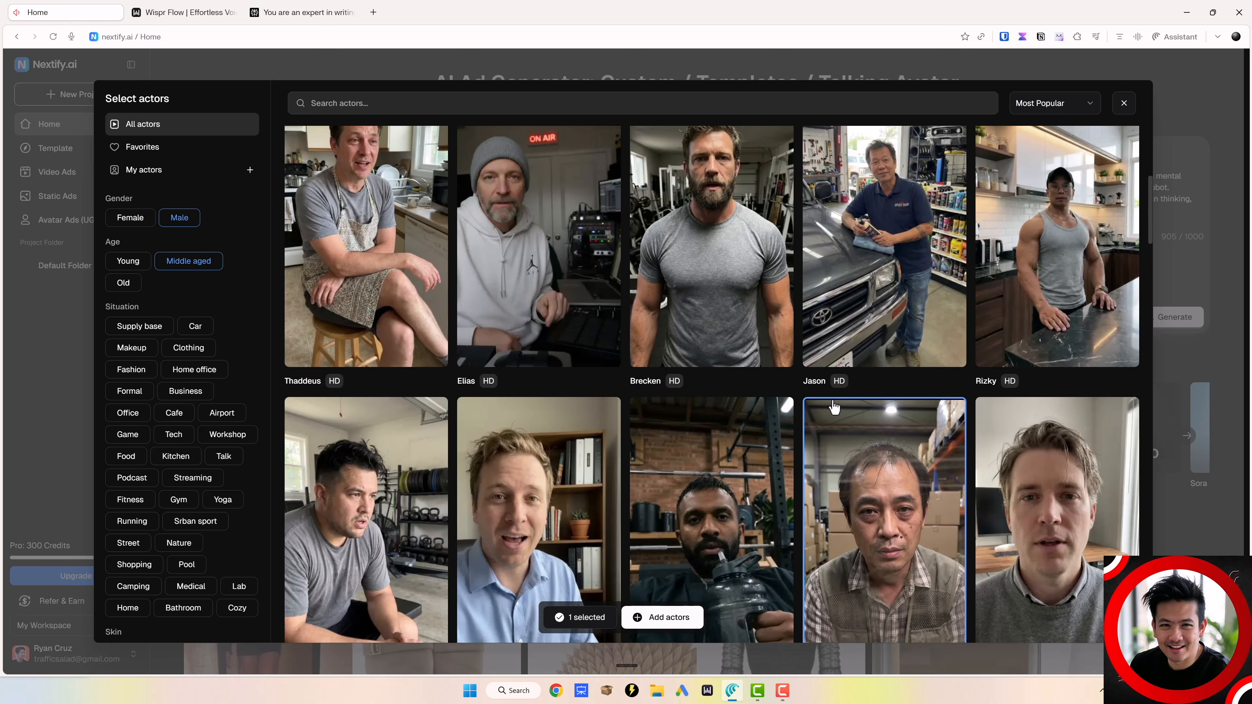
pyautogui.scroll(6, 833, 406)
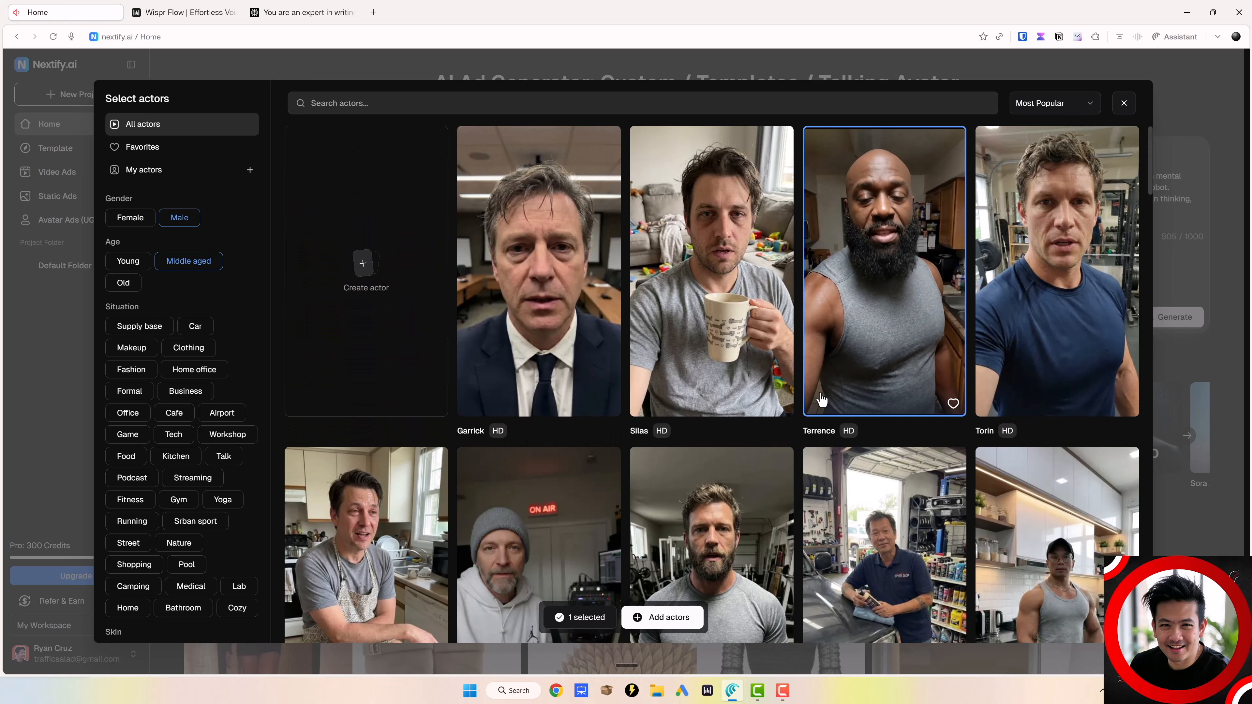
pyautogui.scroll(-15, 820, 400)
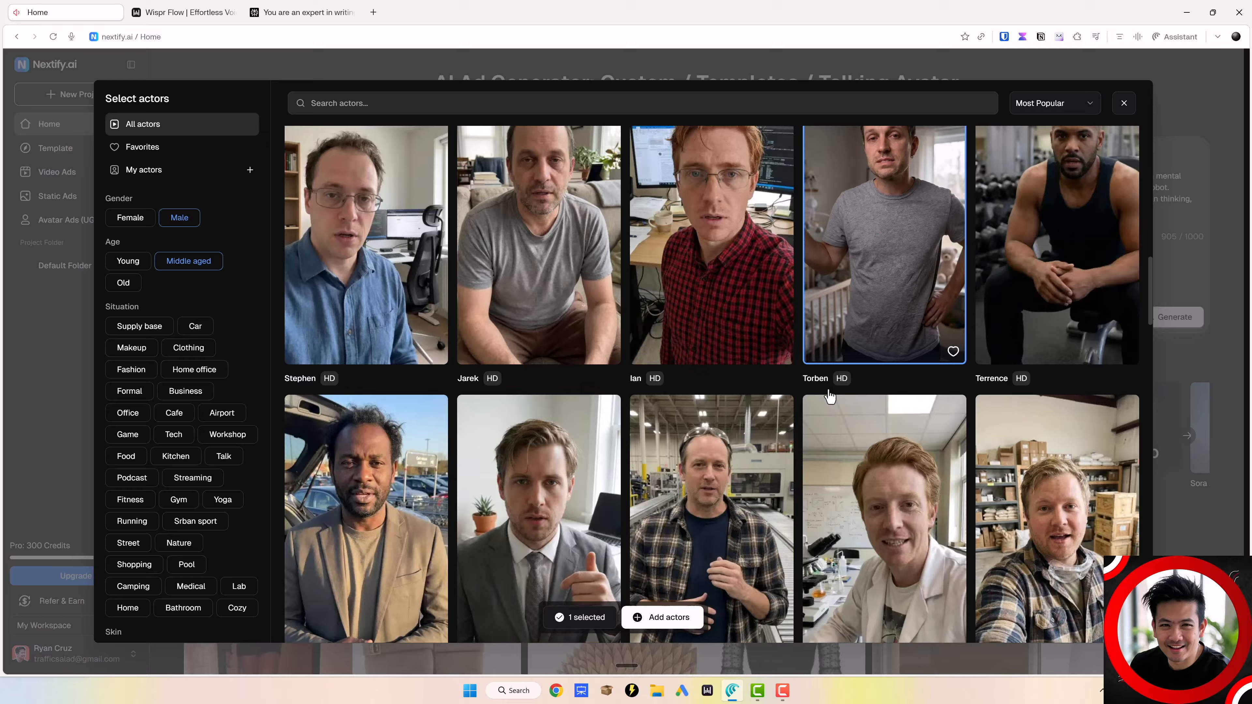
pyautogui.scroll(-15, 838, 404)
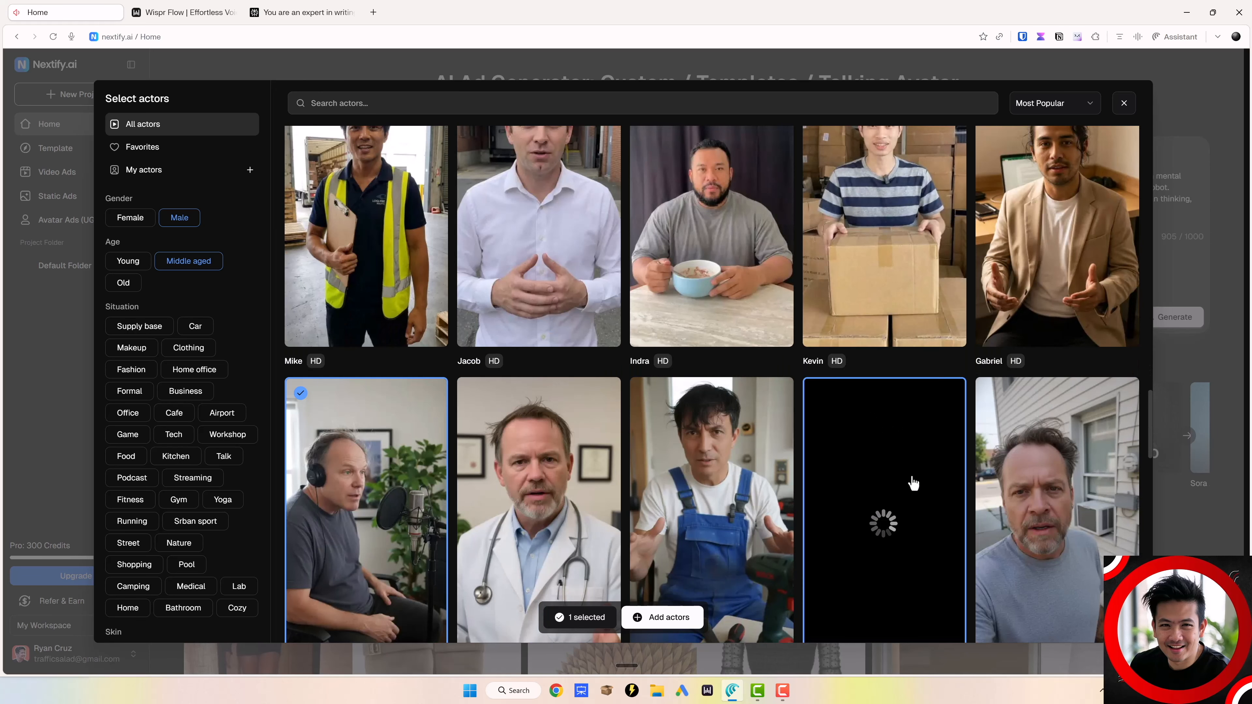
pyautogui.scroll(-9, 912, 478)
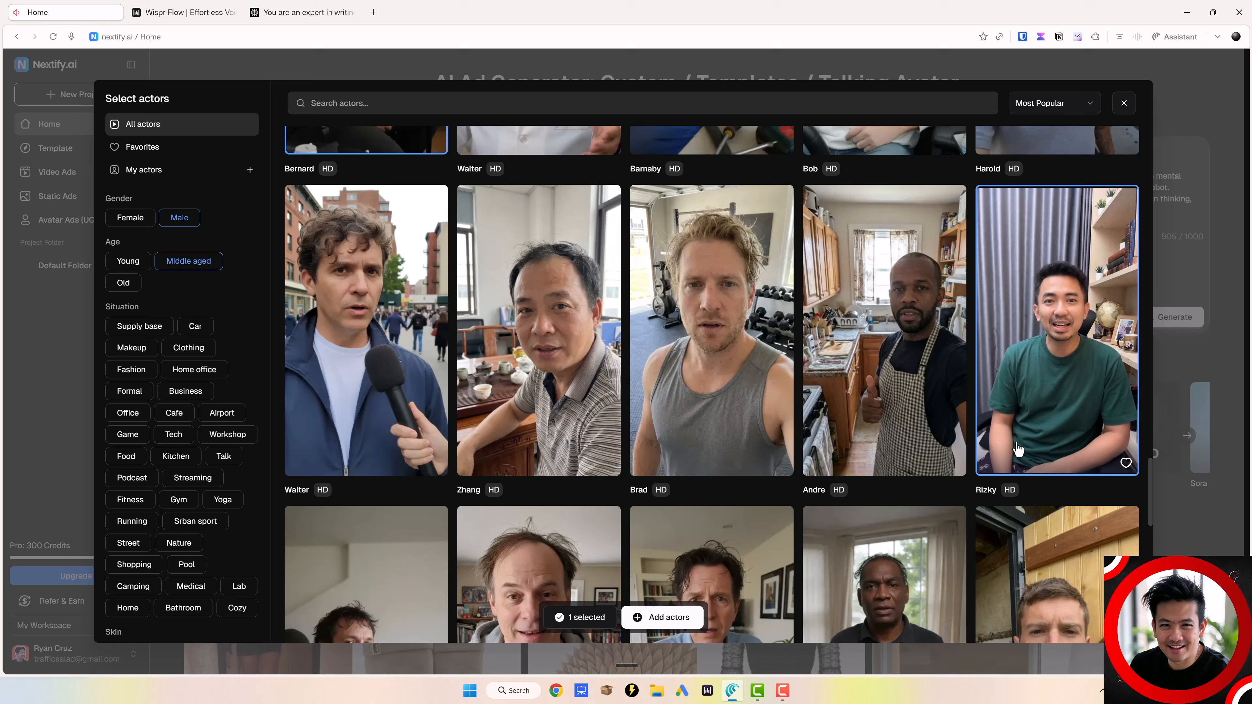
pyautogui.scroll(-8, 961, 450)
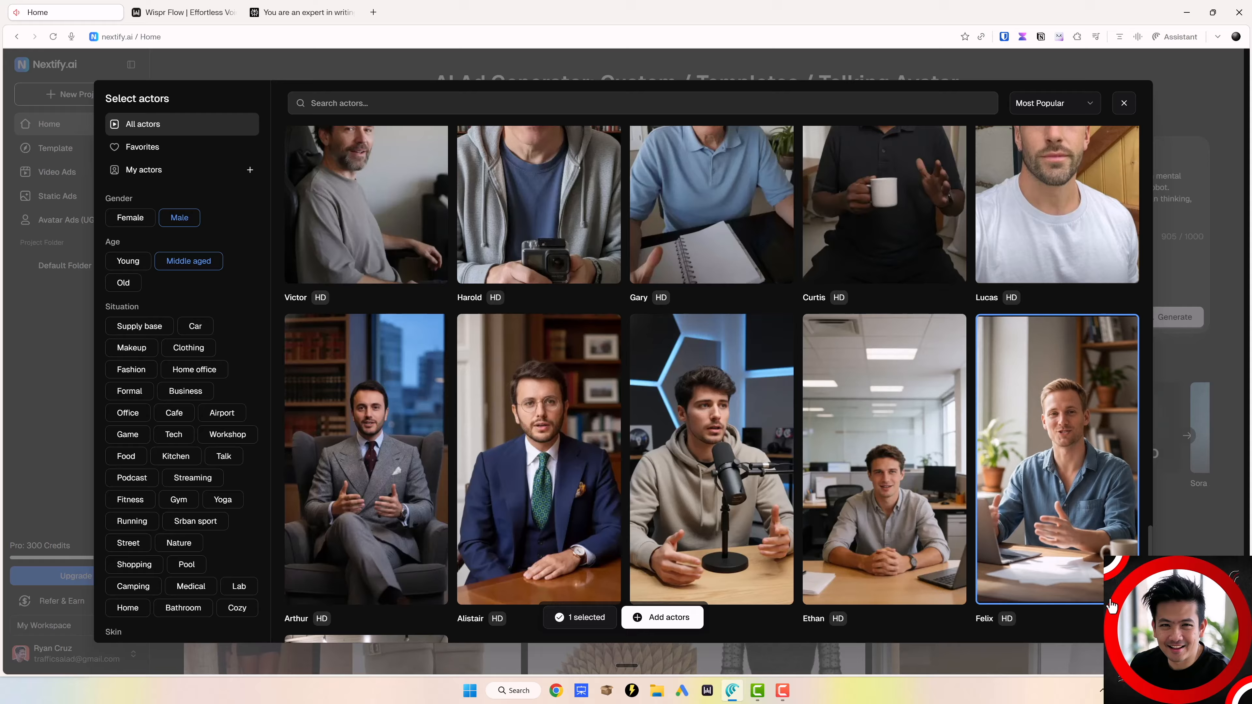
# Step: Select Ethan, the actor at the office desk, deselect Bernard and add the selection to the avatar ad
pyautogui.click(885, 493)
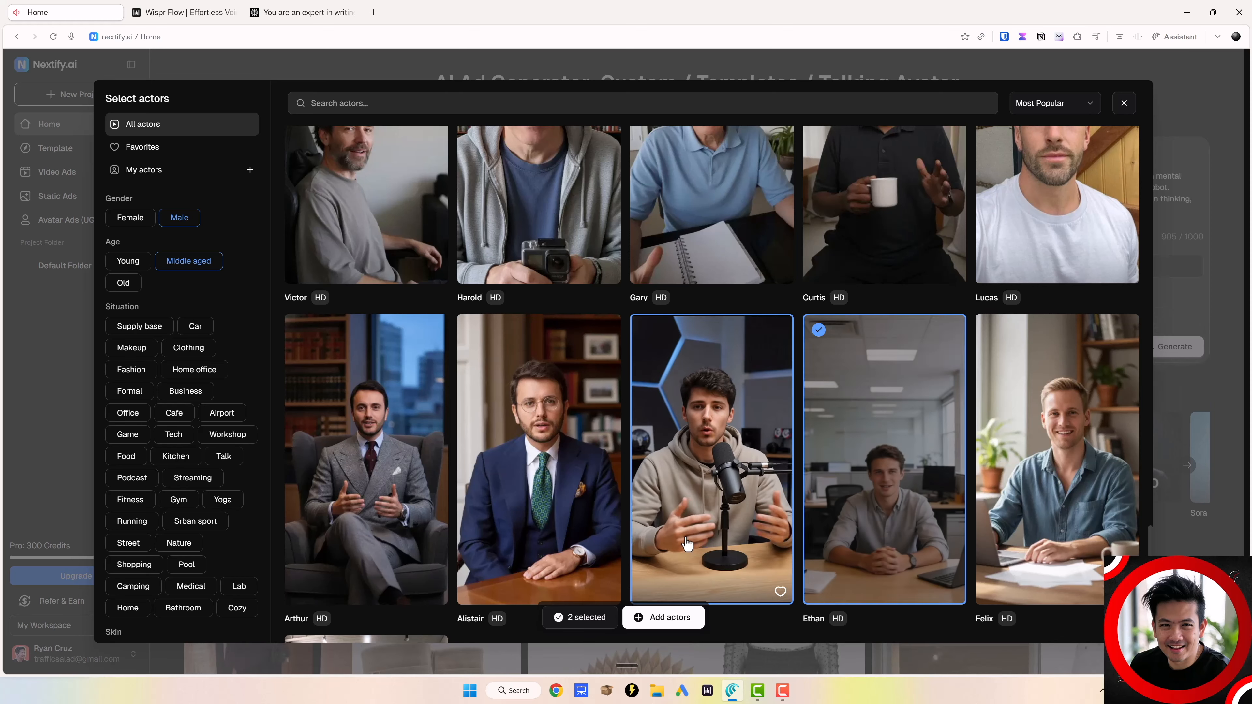
pyautogui.click(562, 619)
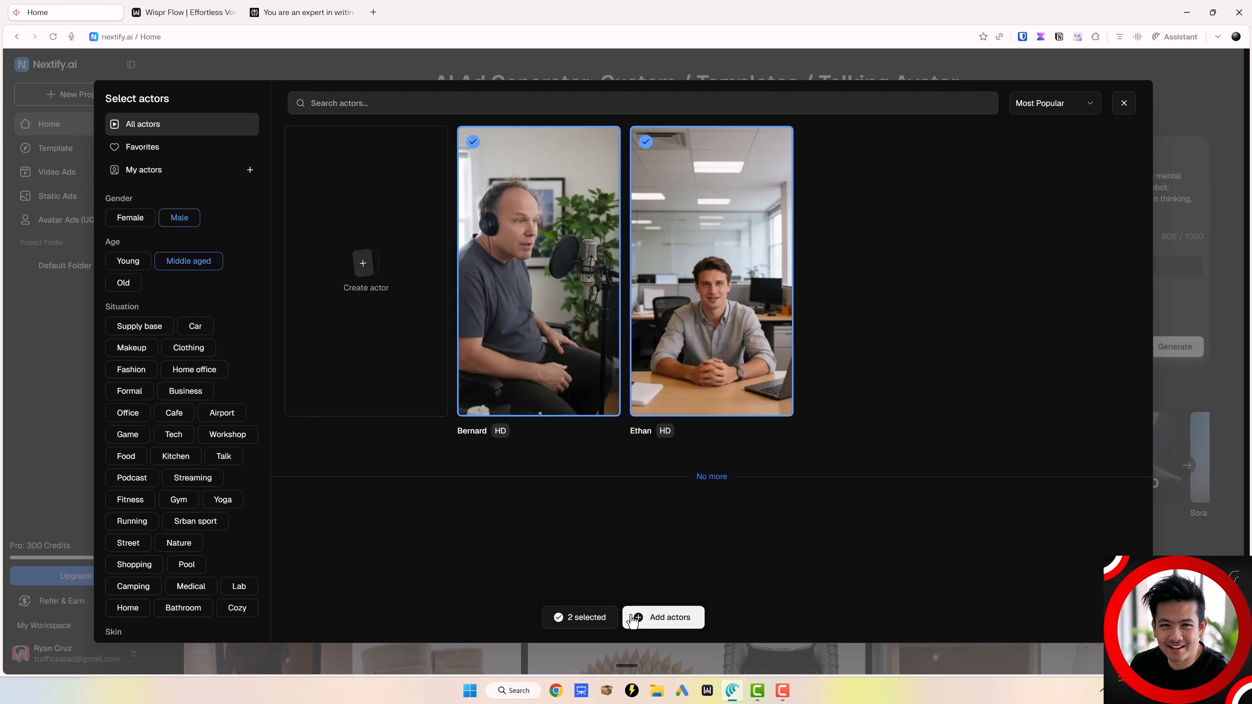
pyautogui.click(472, 141)
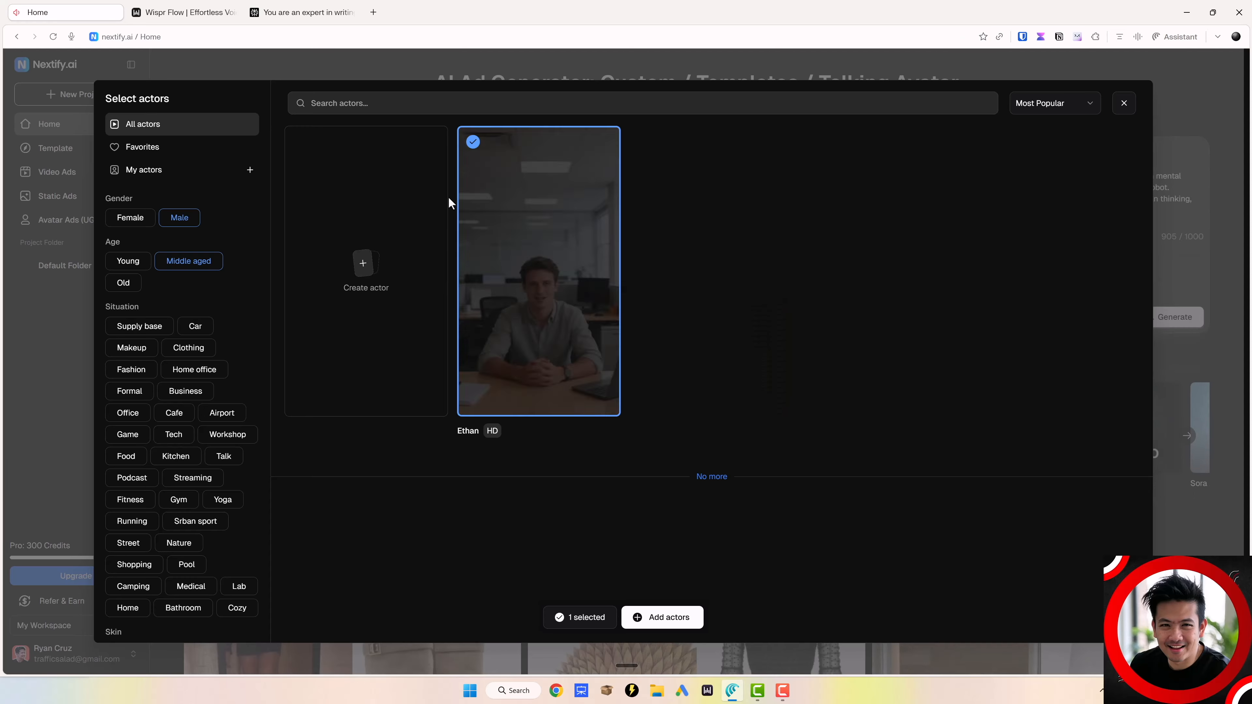
pyautogui.click(660, 616)
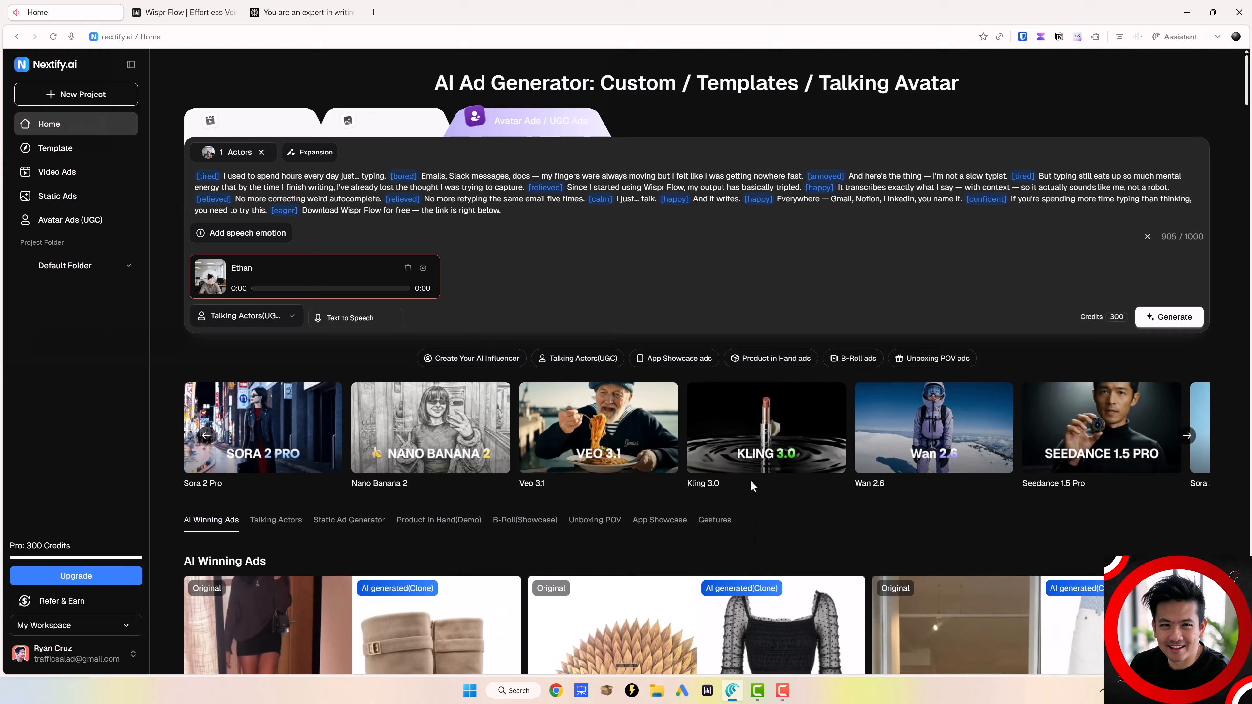
# Step: Reopen the actor selection, filter it to Male and Middle aged, and select Elias in addition to Ethan
pyautogui.click(241, 316)
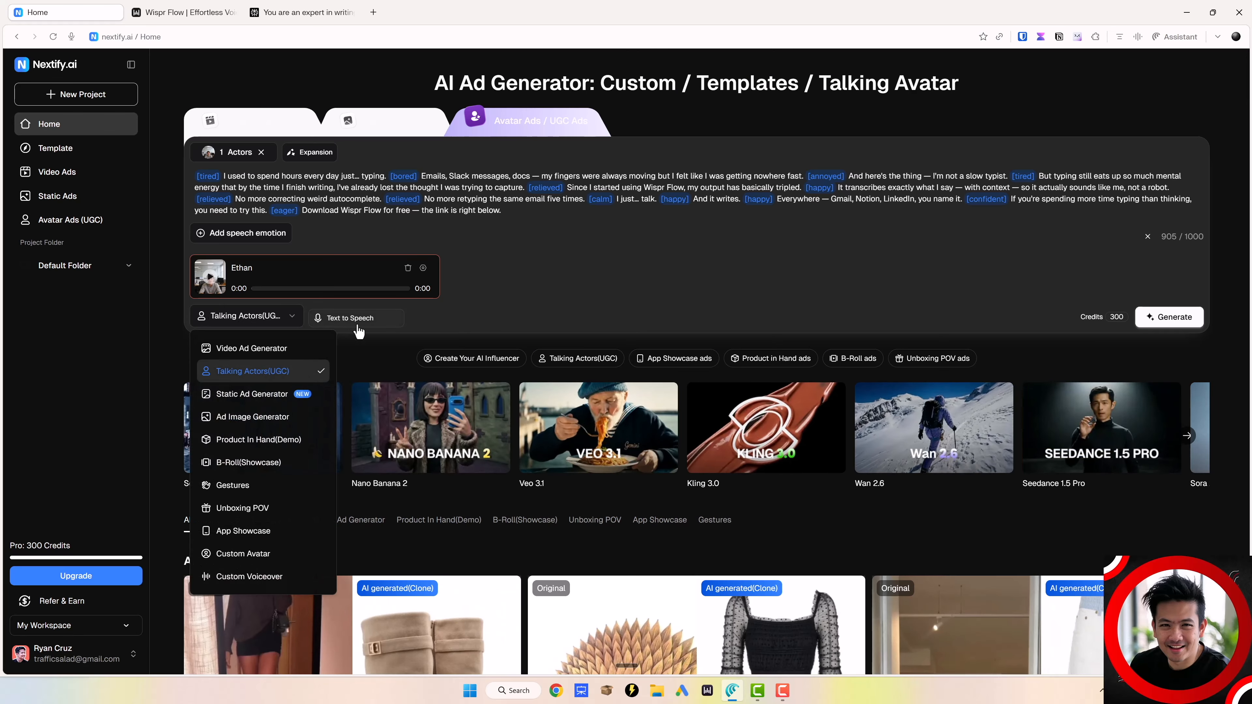
pyautogui.click(223, 153)
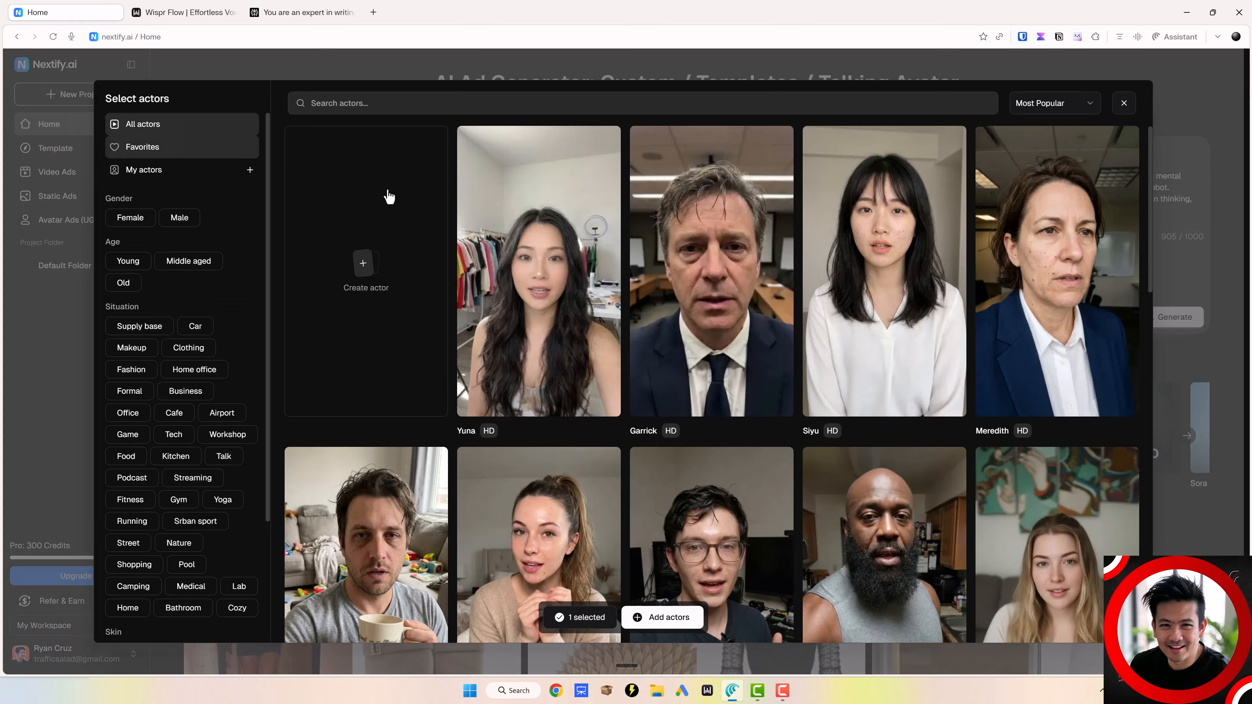
pyautogui.scroll(-8, 389, 196)
pyautogui.click(177, 219)
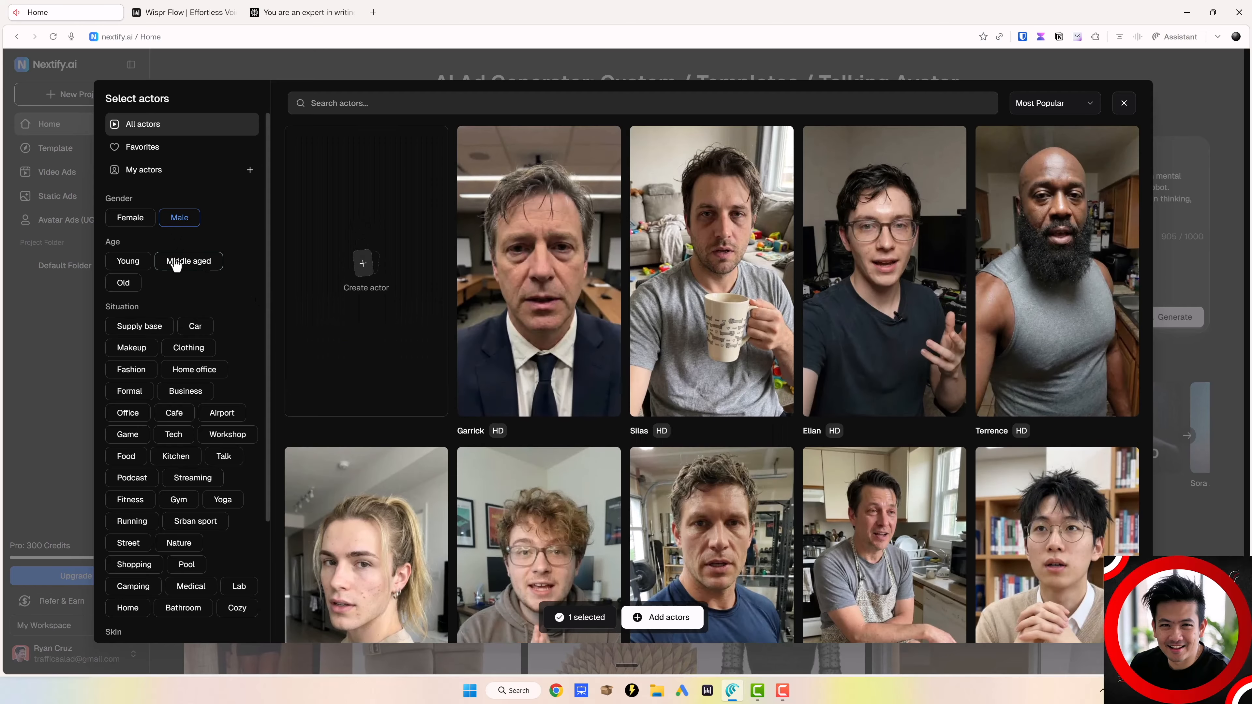
pyautogui.click(176, 262)
pyautogui.scroll(-5, 850, 397)
pyautogui.scroll(5, 555, 379)
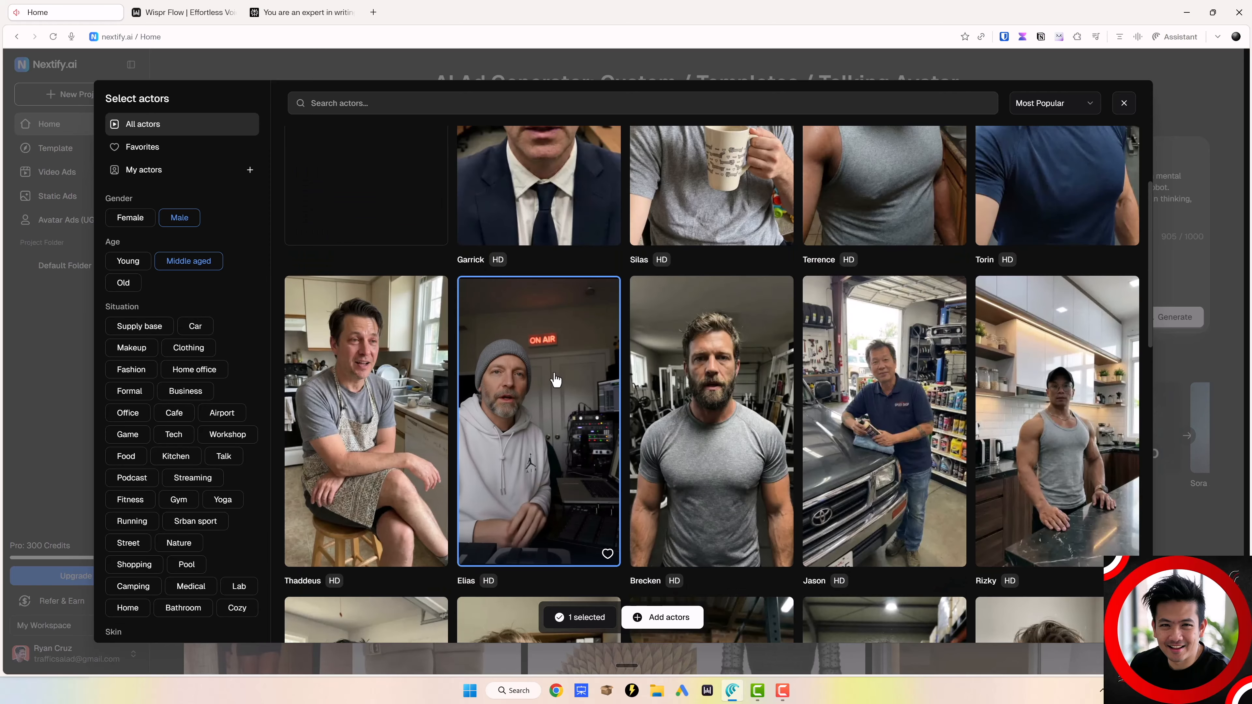
pyautogui.click(610, 556)
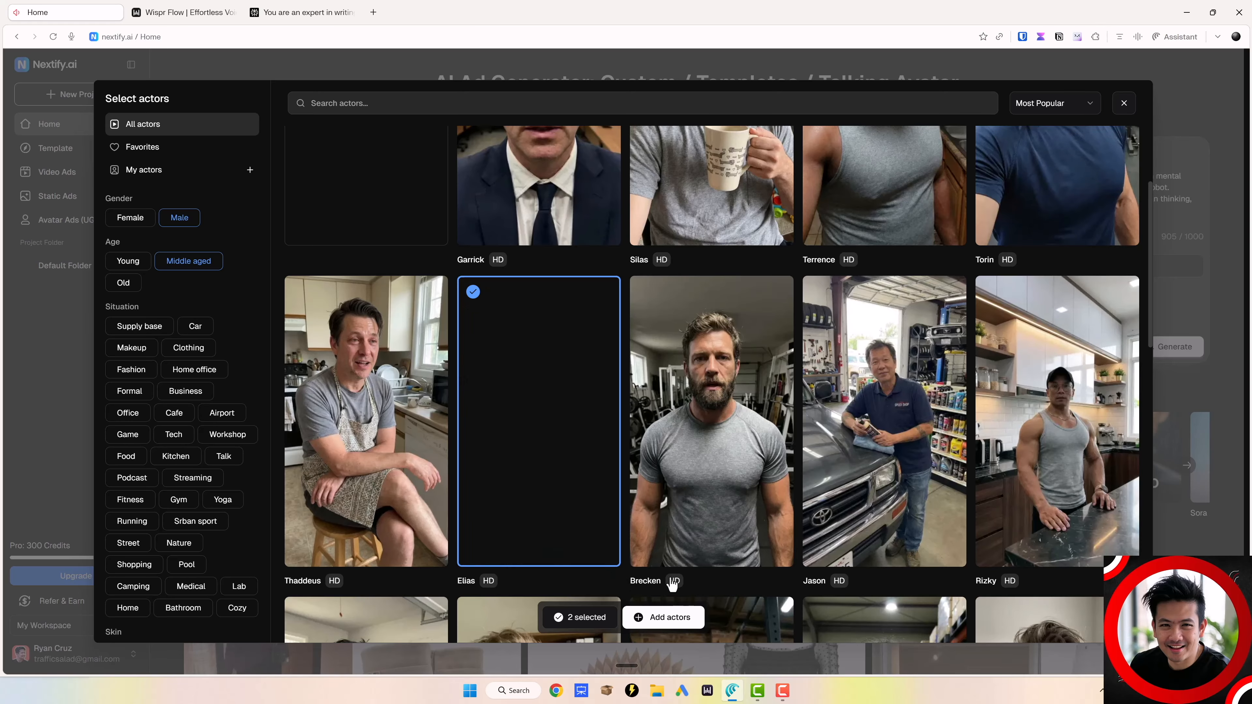
# Step: Select Kaelen, the actor at the podcast microphone, in addition to Ethan and Elias, and return to the avatar ad with all three actors
pyautogui.scroll(-10, 1060, 488)
pyautogui.scroll(-10, 1040, 476)
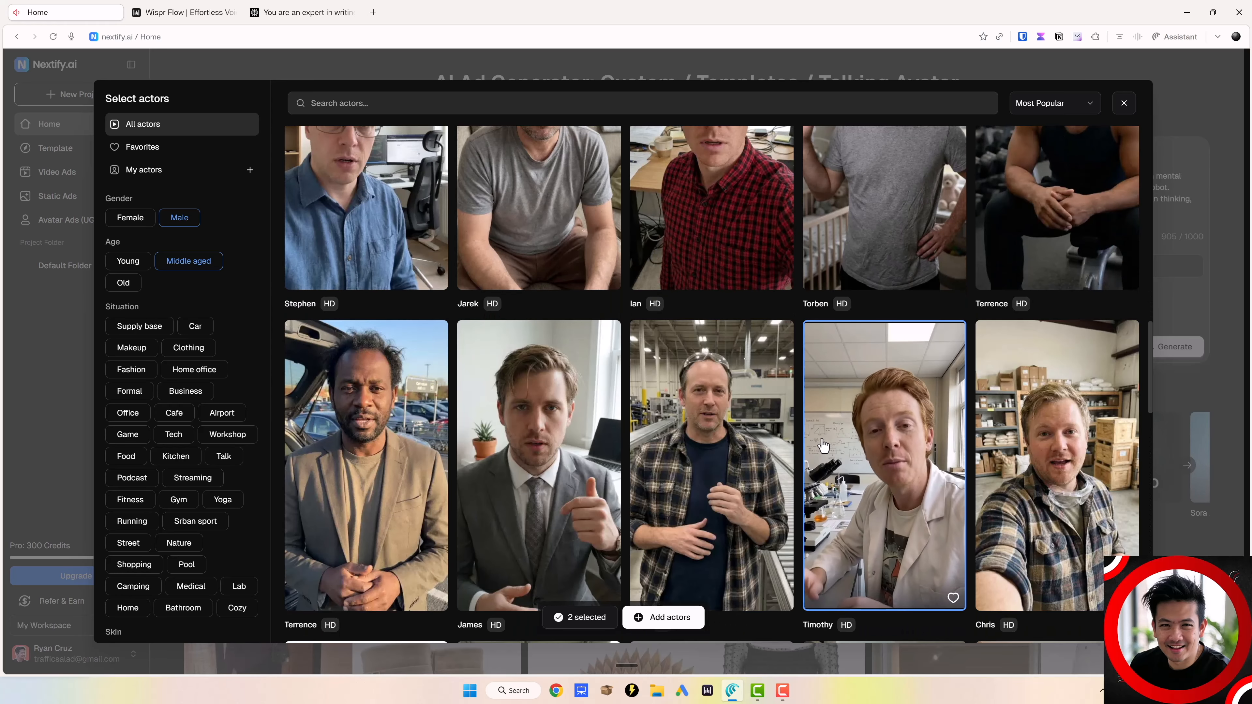
pyautogui.scroll(4, 852, 429)
pyautogui.scroll(-10, 853, 429)
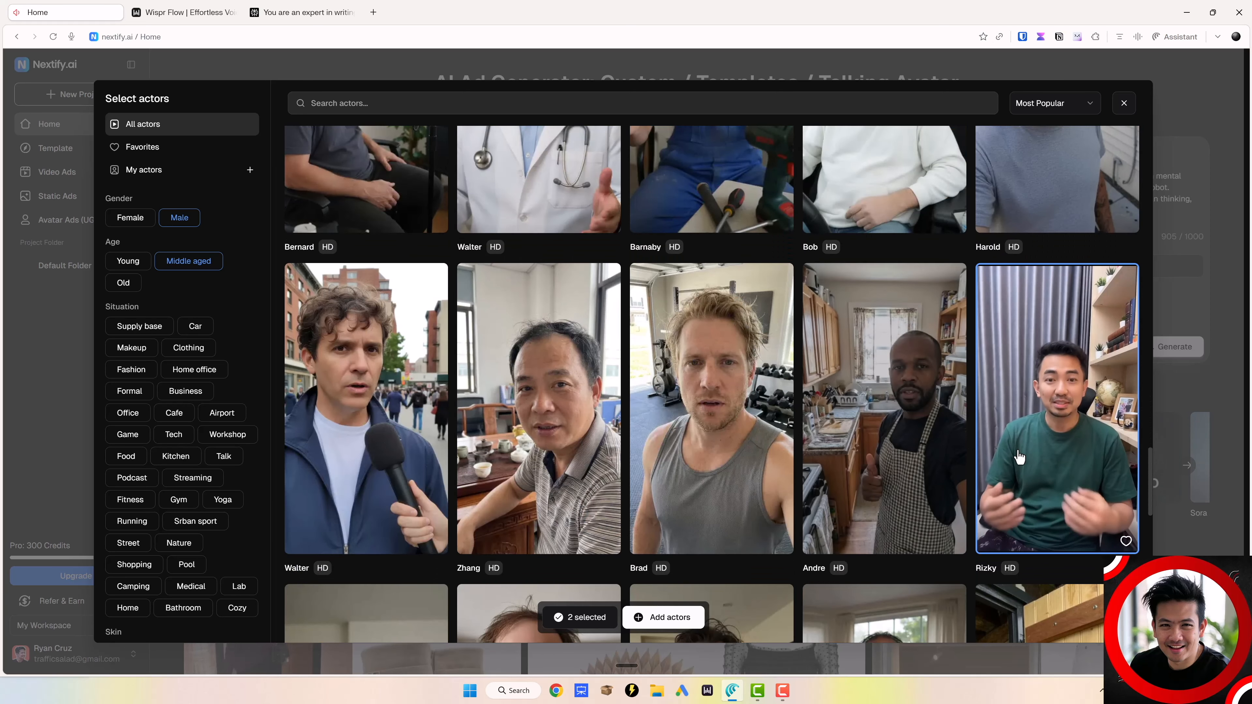
pyautogui.scroll(-5, 1041, 497)
pyautogui.scroll(-5, 1040, 497)
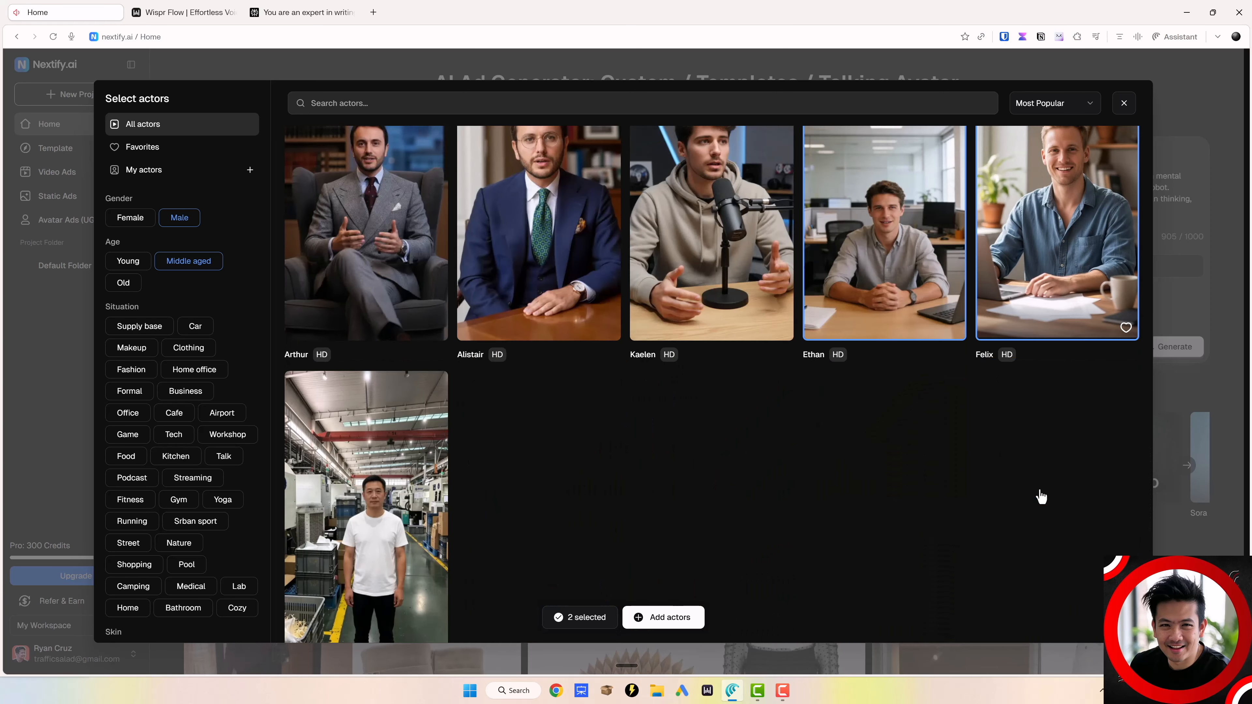
pyautogui.scroll(3, 1040, 497)
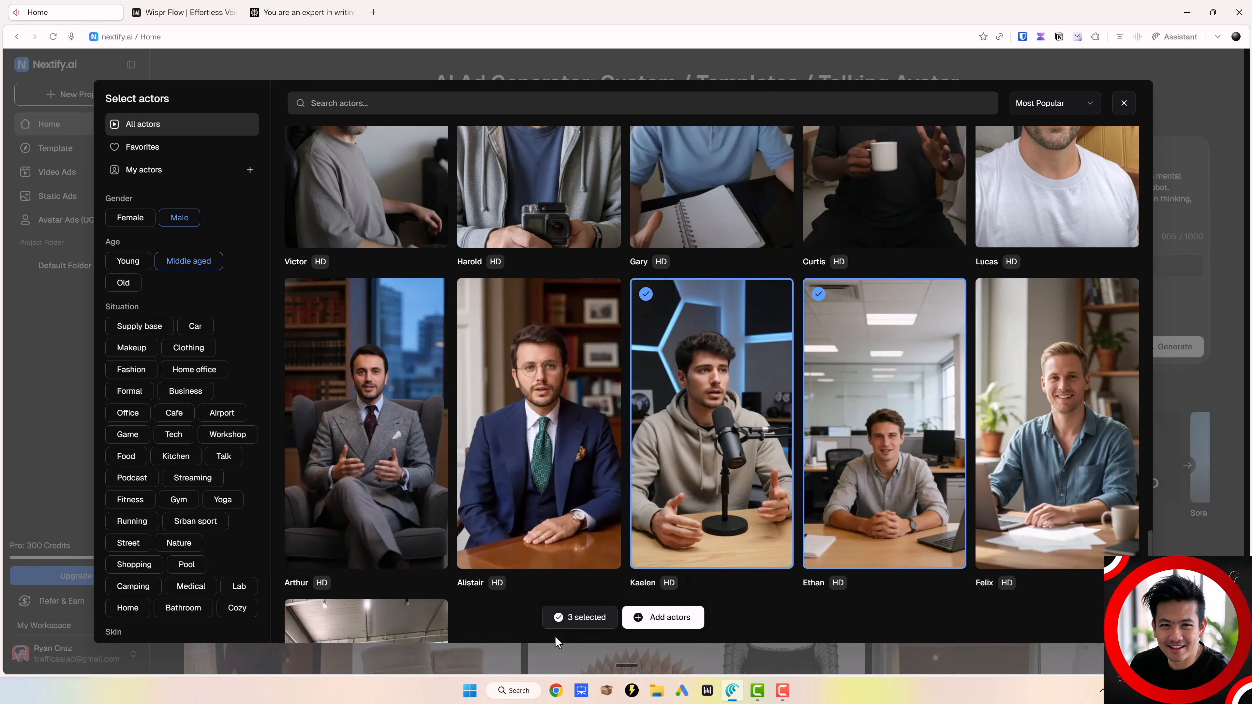
pyautogui.click(574, 618)
pyautogui.click(1123, 103)
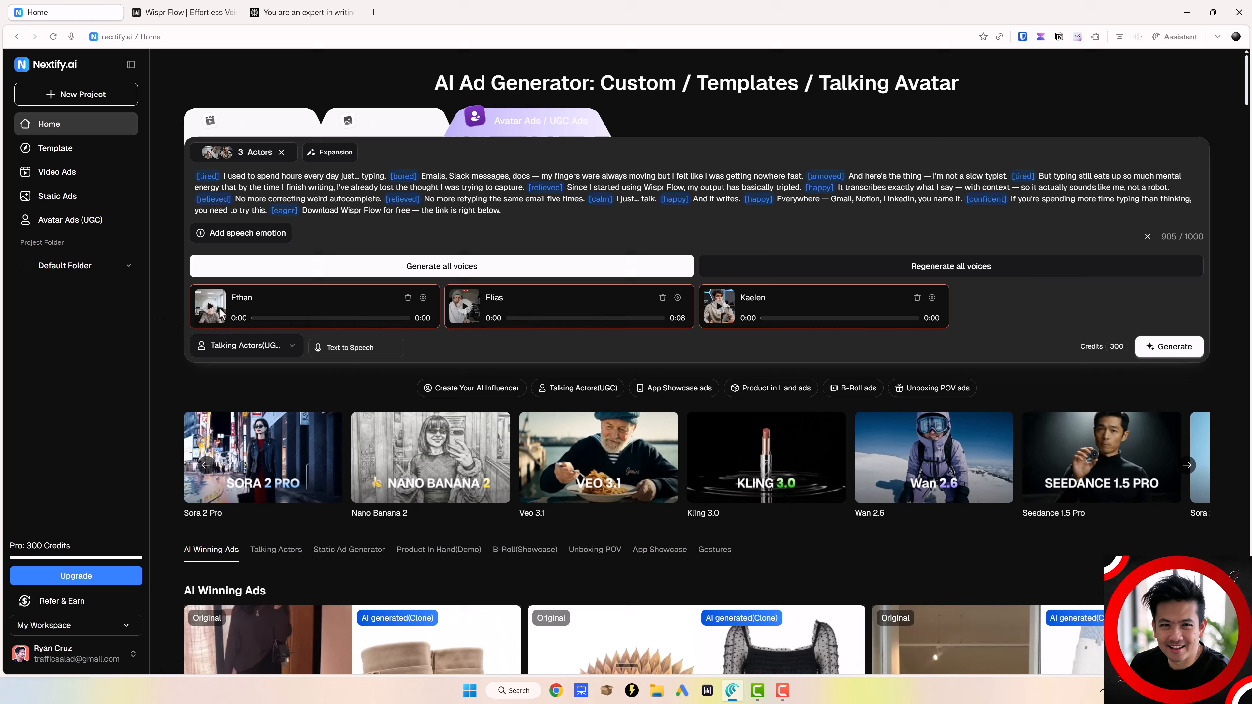
# Step: Generate the script voices for Ethan, Elias and Kaelen, and play back the start of Elias's voice
pyautogui.click(211, 311)
pyautogui.click(465, 307)
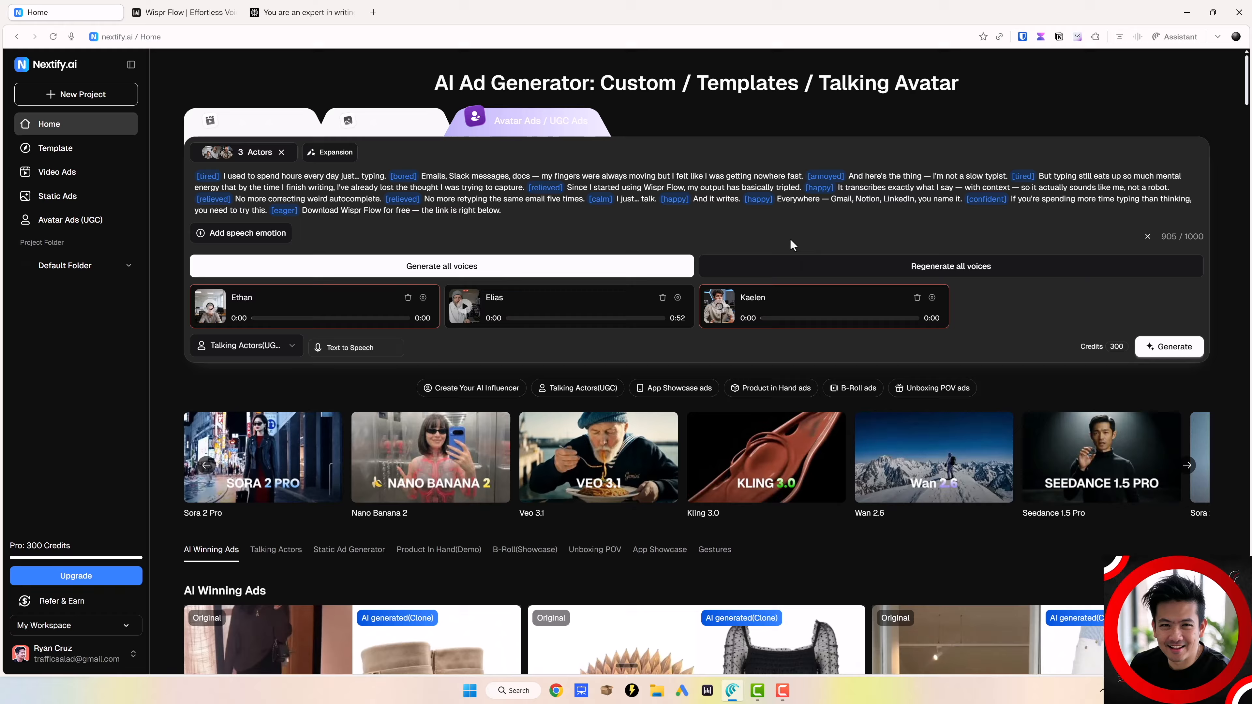
pyautogui.click(678, 297)
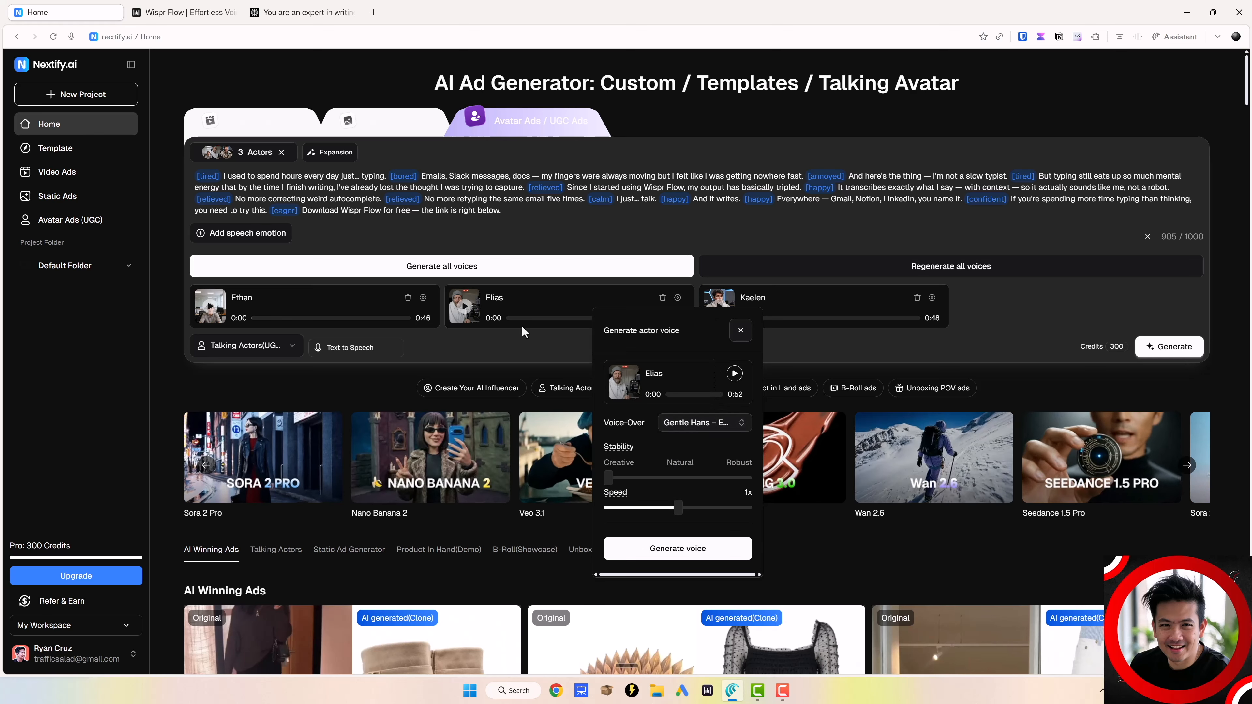
pyautogui.click(453, 307)
pyautogui.click(463, 306)
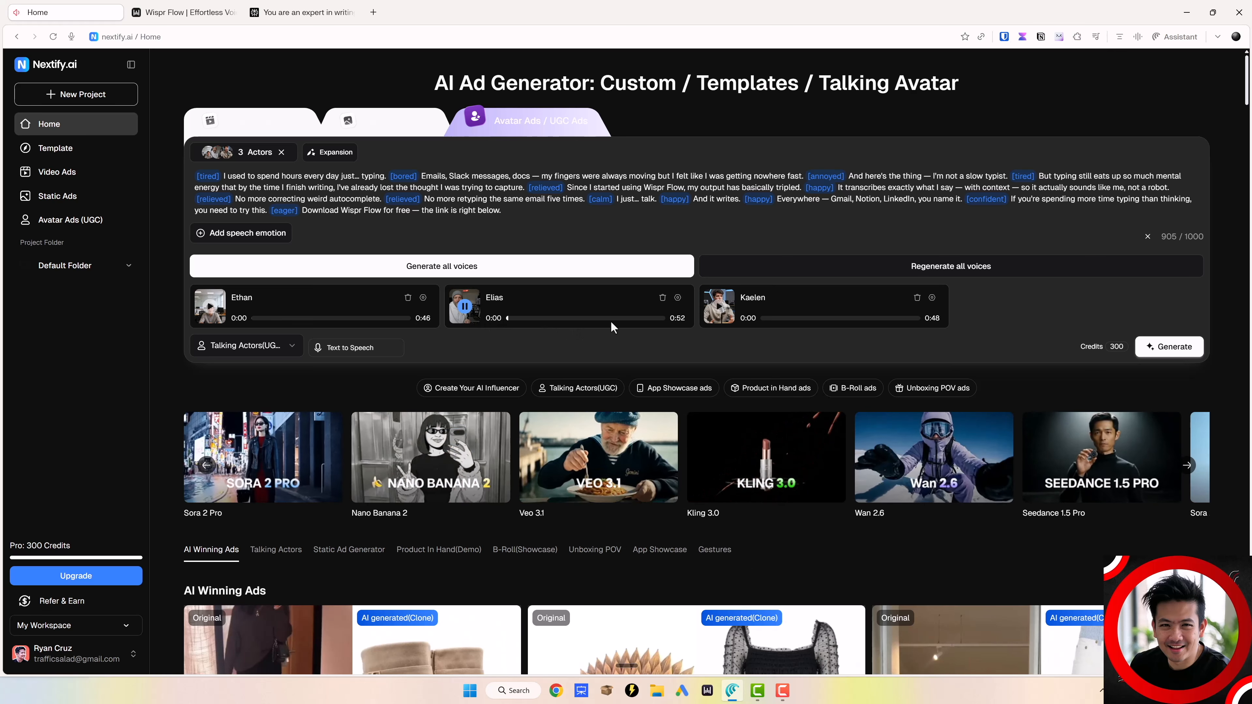
pyautogui.click(464, 306)
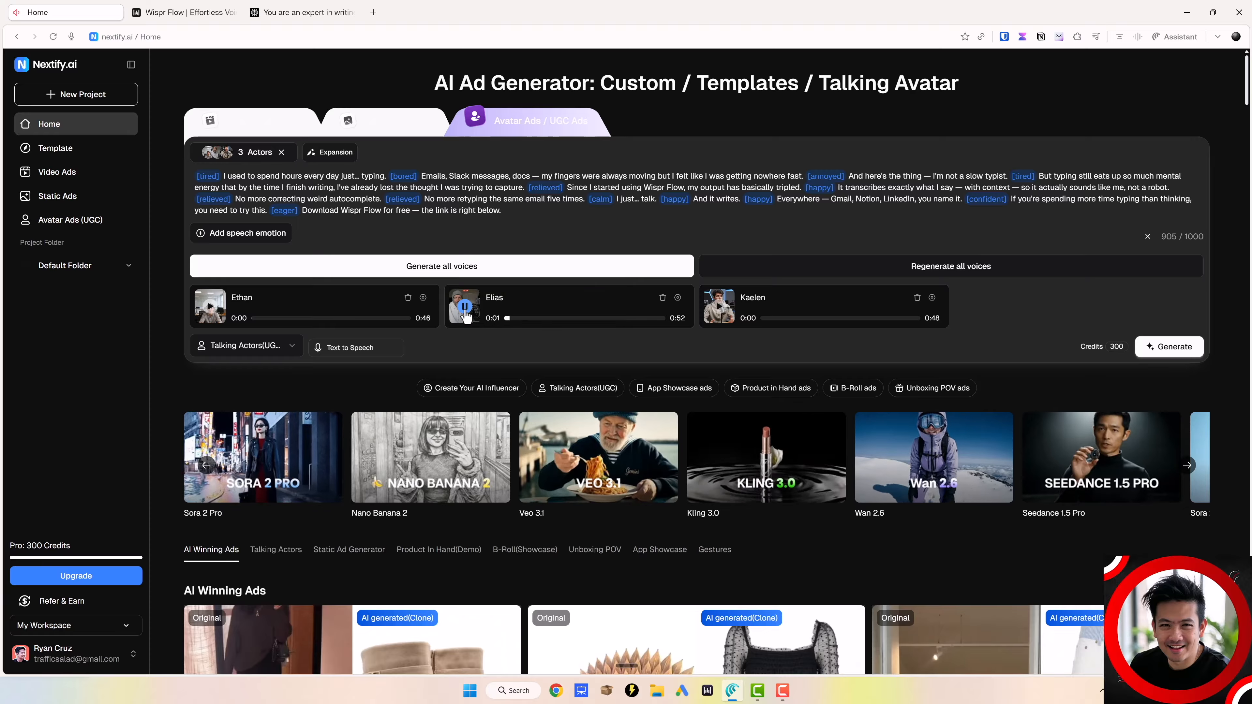
# Step: Open the voice-over selection for Elias and filter the voices to Male, Middle aged and English
pyautogui.click(678, 297)
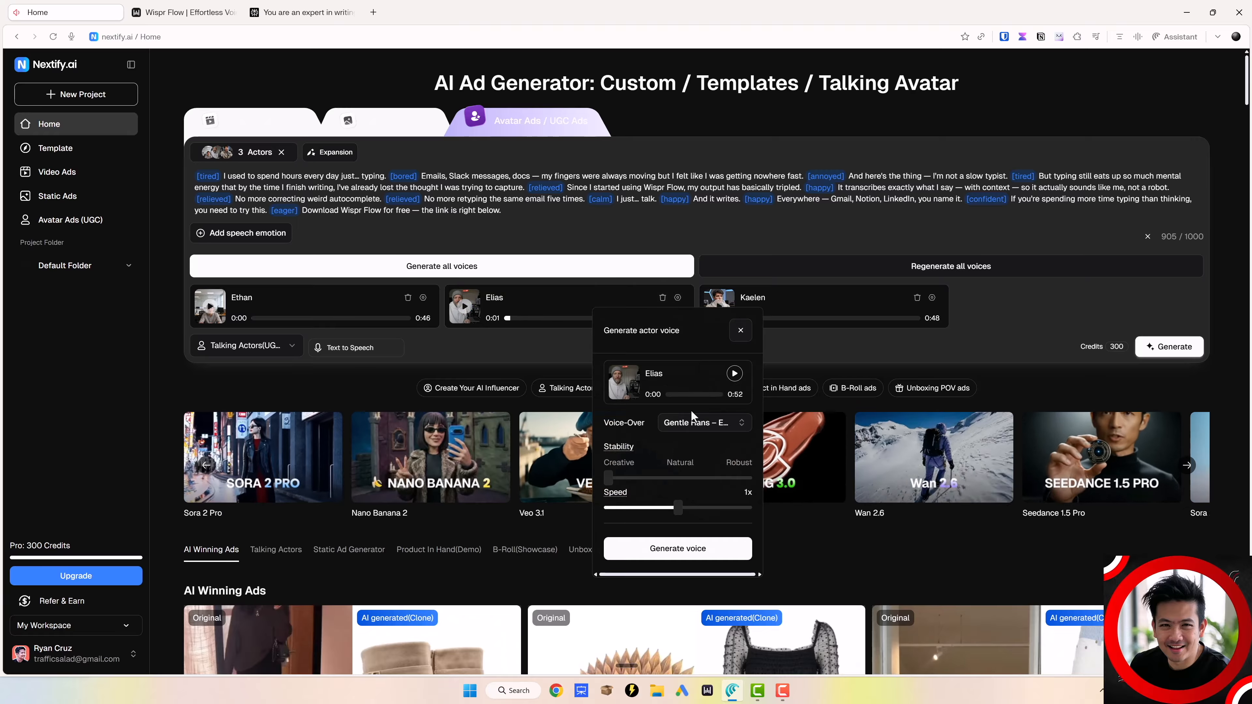
pyautogui.click(719, 423)
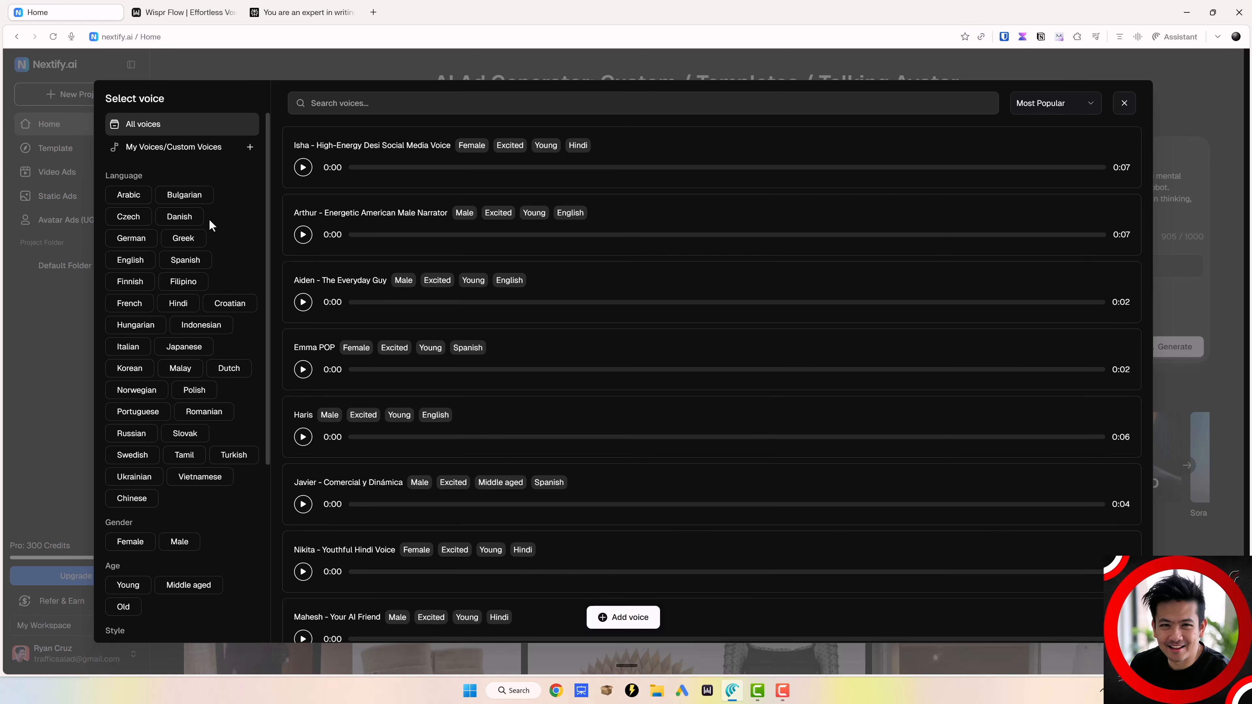
pyautogui.click(173, 549)
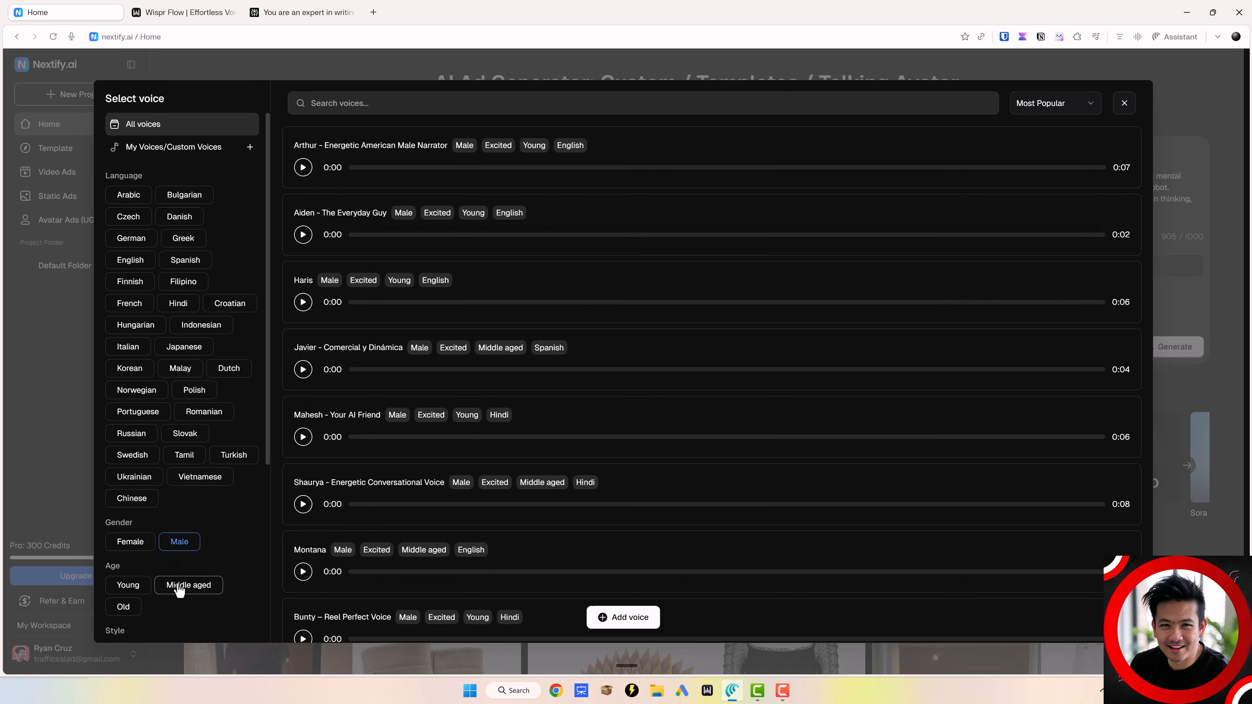
pyautogui.click(188, 586)
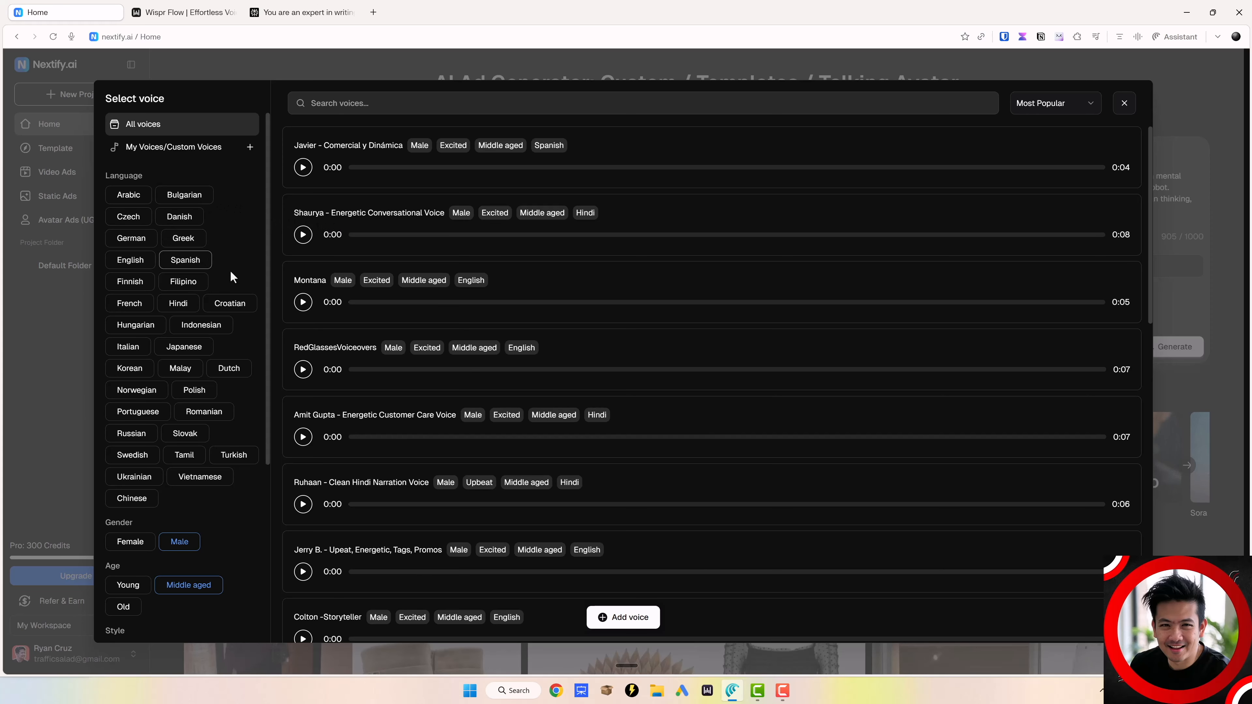
pyautogui.click(130, 259)
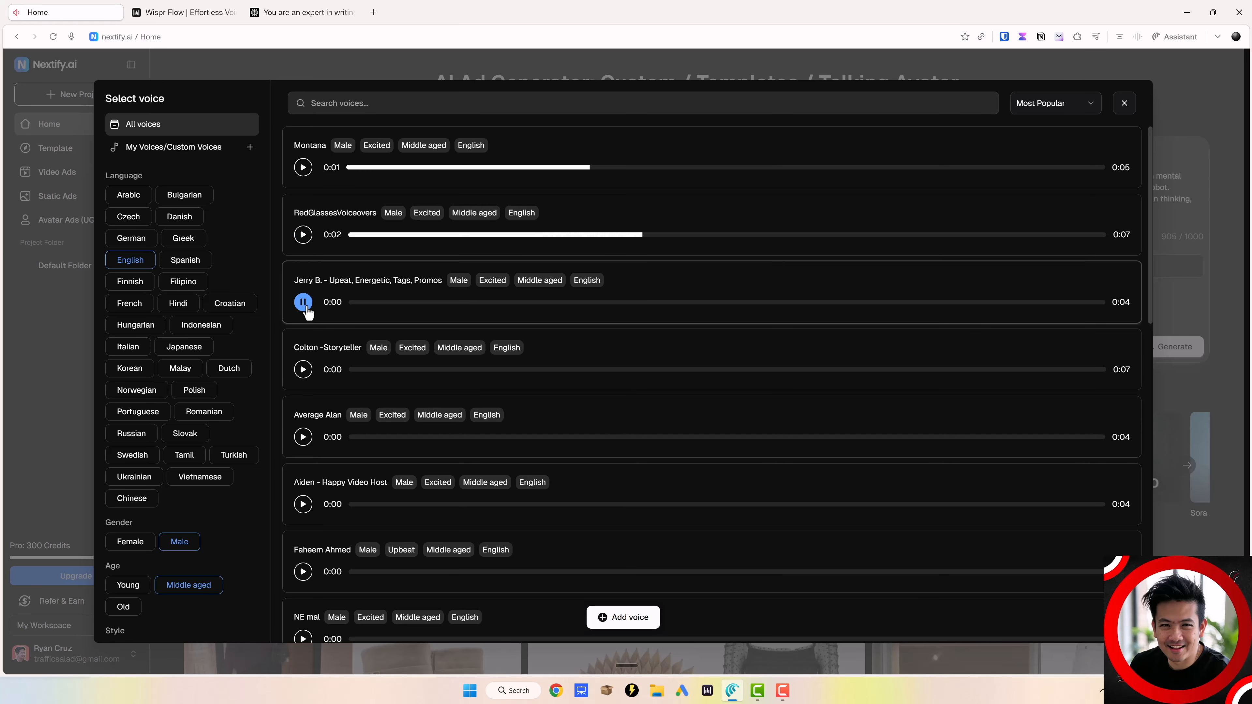
# Step: Audition the English middle-aged male voices, including Colton and Brandon Cole, and select Sheps Rocky
pyautogui.click(300, 372)
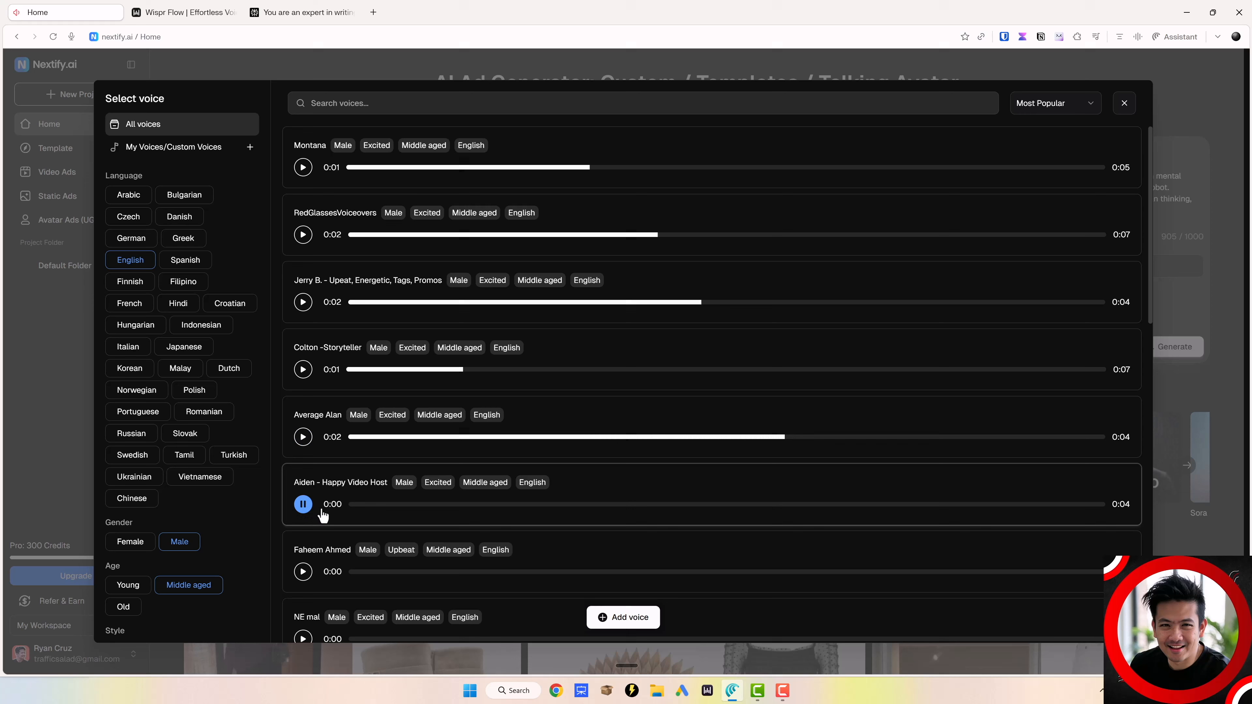
pyautogui.scroll(-3, 344, 571)
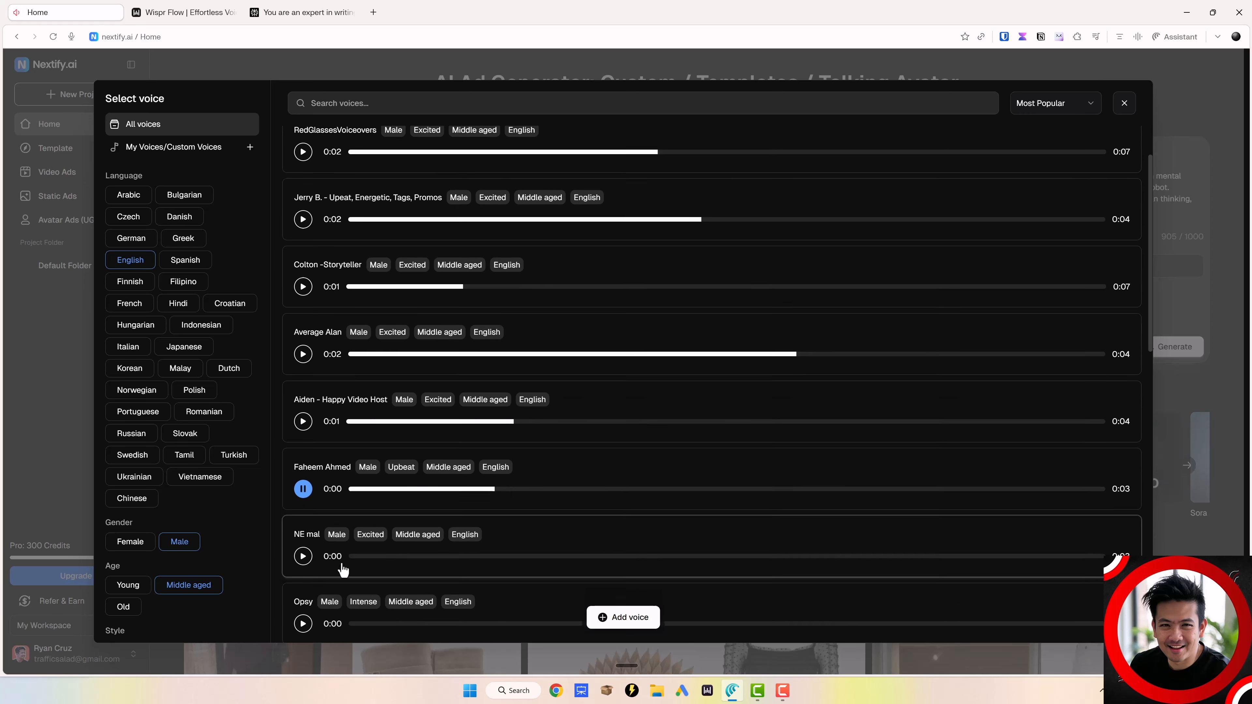
pyautogui.scroll(-2, 335, 563)
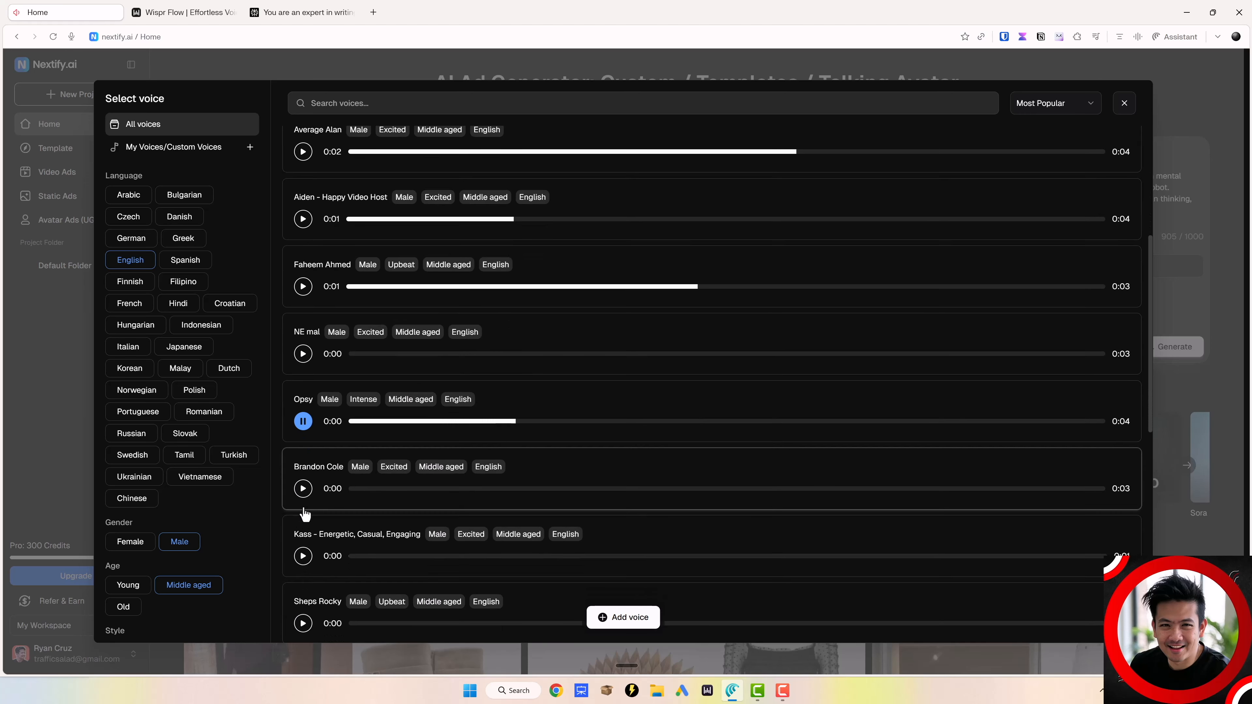
pyautogui.click(303, 490)
pyautogui.scroll(-2, 357, 583)
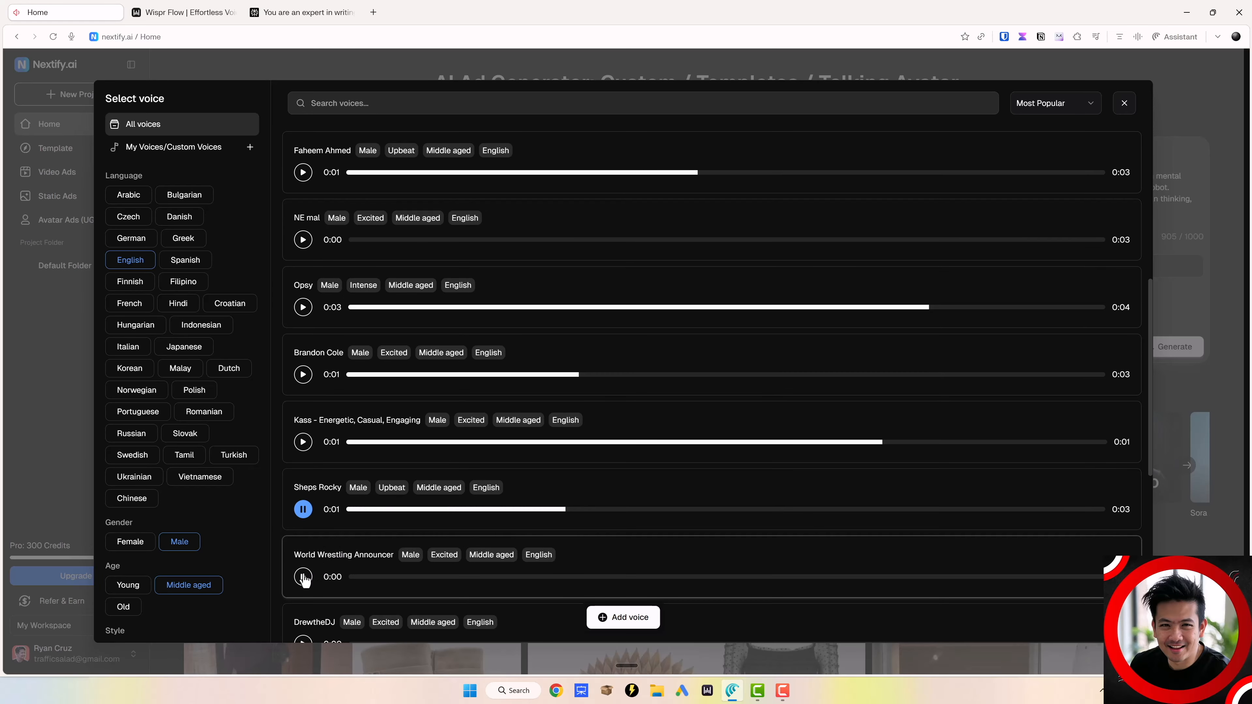
pyautogui.click(332, 495)
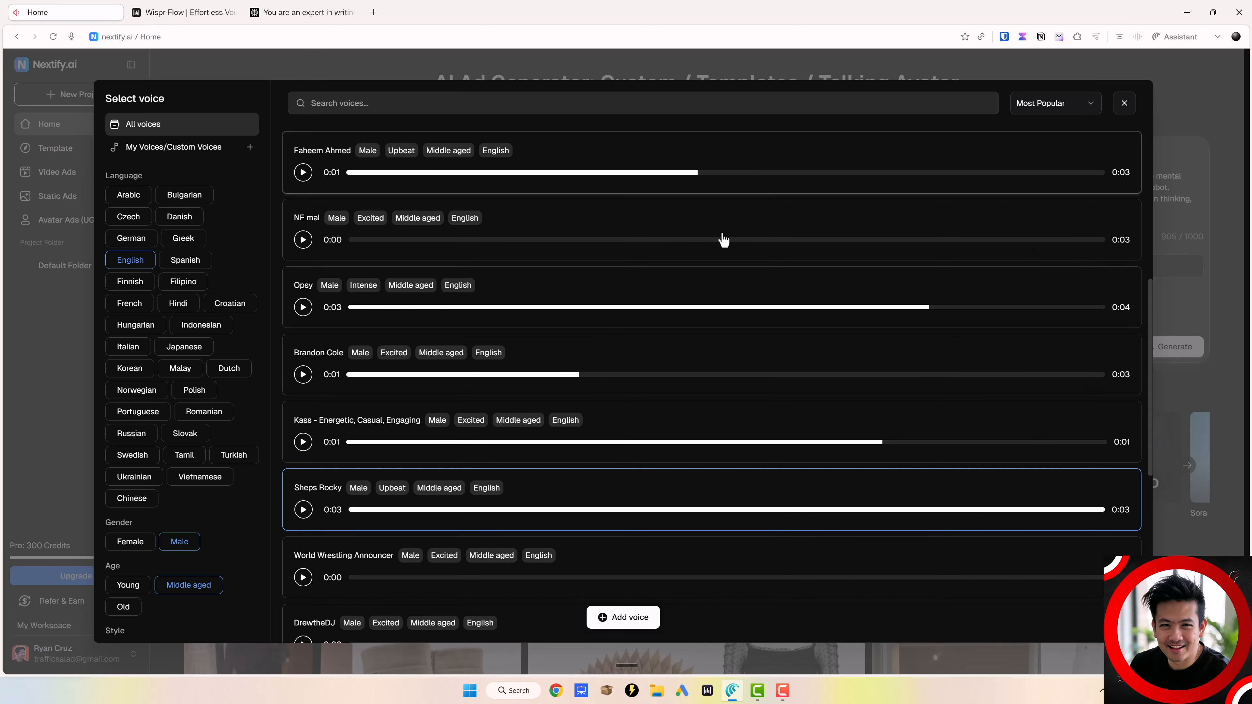
# Step: Look through the rest of the filtered voices and the available style filters for alternatives to Sheps Rocky
pyautogui.scroll(-15, 893, 554)
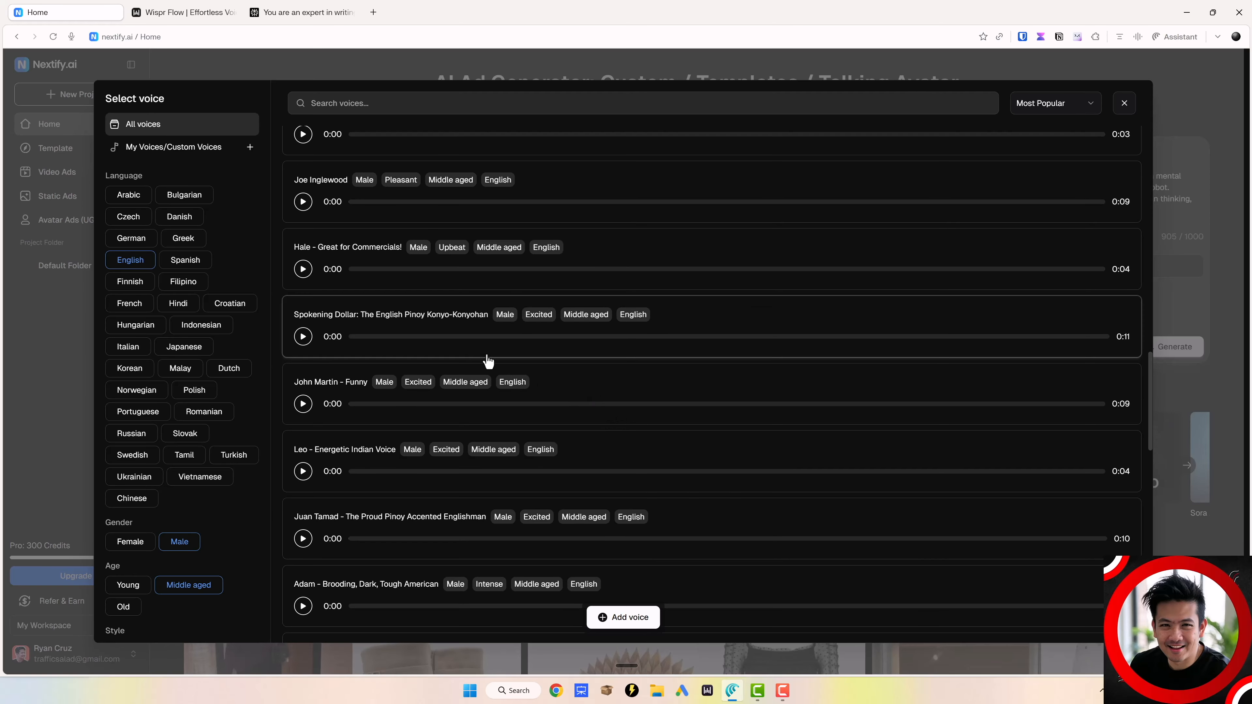
pyautogui.scroll(15, 494, 358)
pyautogui.scroll(2, 823, 292)
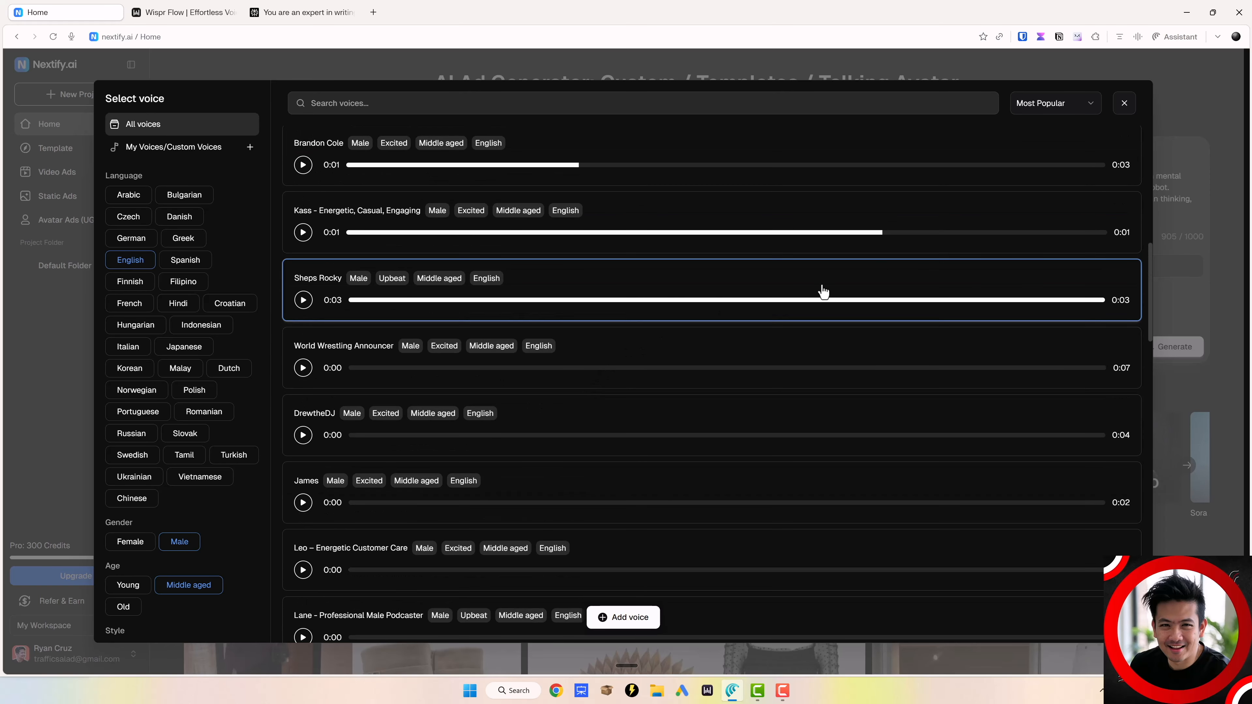
pyautogui.scroll(-5, 195, 503)
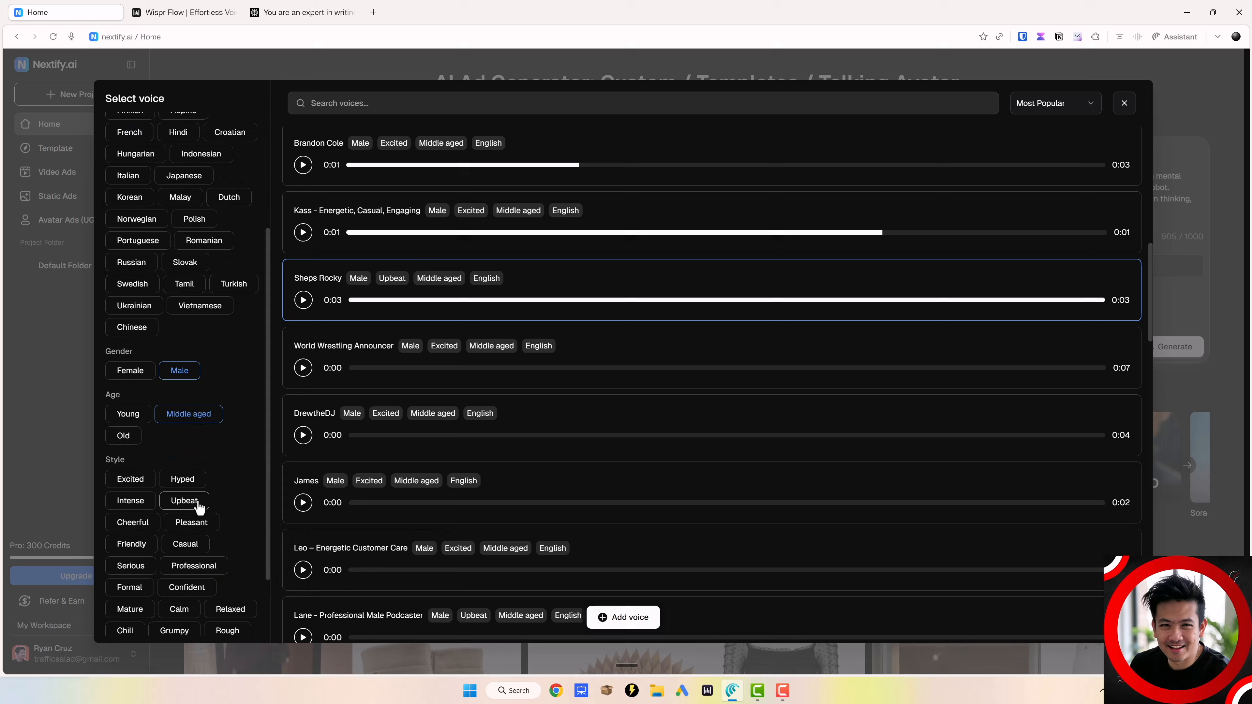
pyautogui.scroll(-15, 1057, 484)
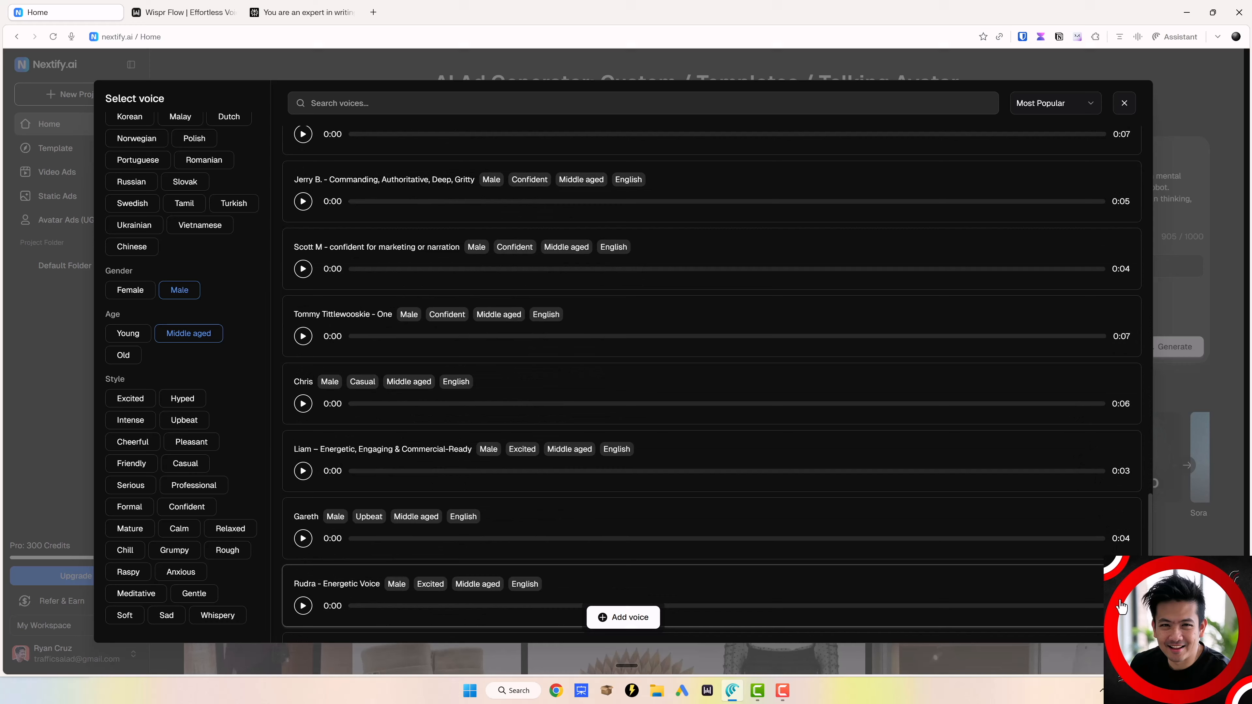
pyautogui.scroll(10, 551, 355)
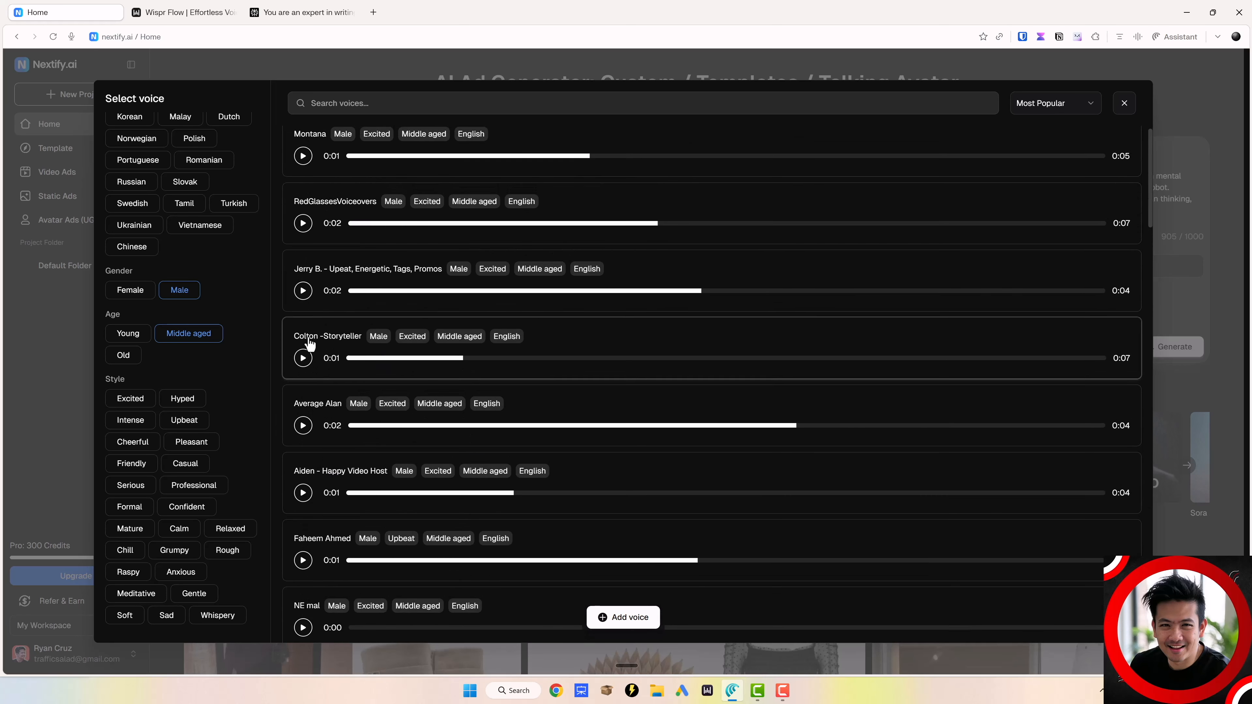
pyautogui.scroll(-5, 403, 351)
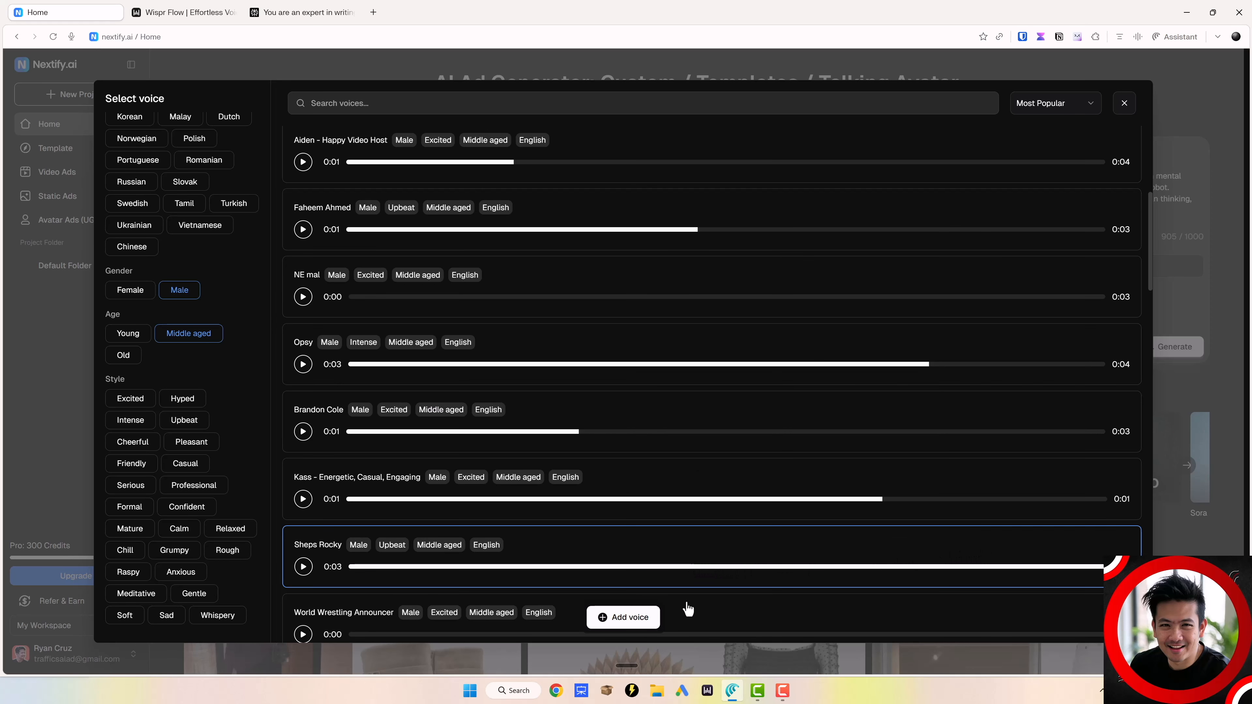
# Step: Add Sheps Rocky as the voice-over for Elias and generate both Elias's and Kaelen's voices with it
pyautogui.click(635, 618)
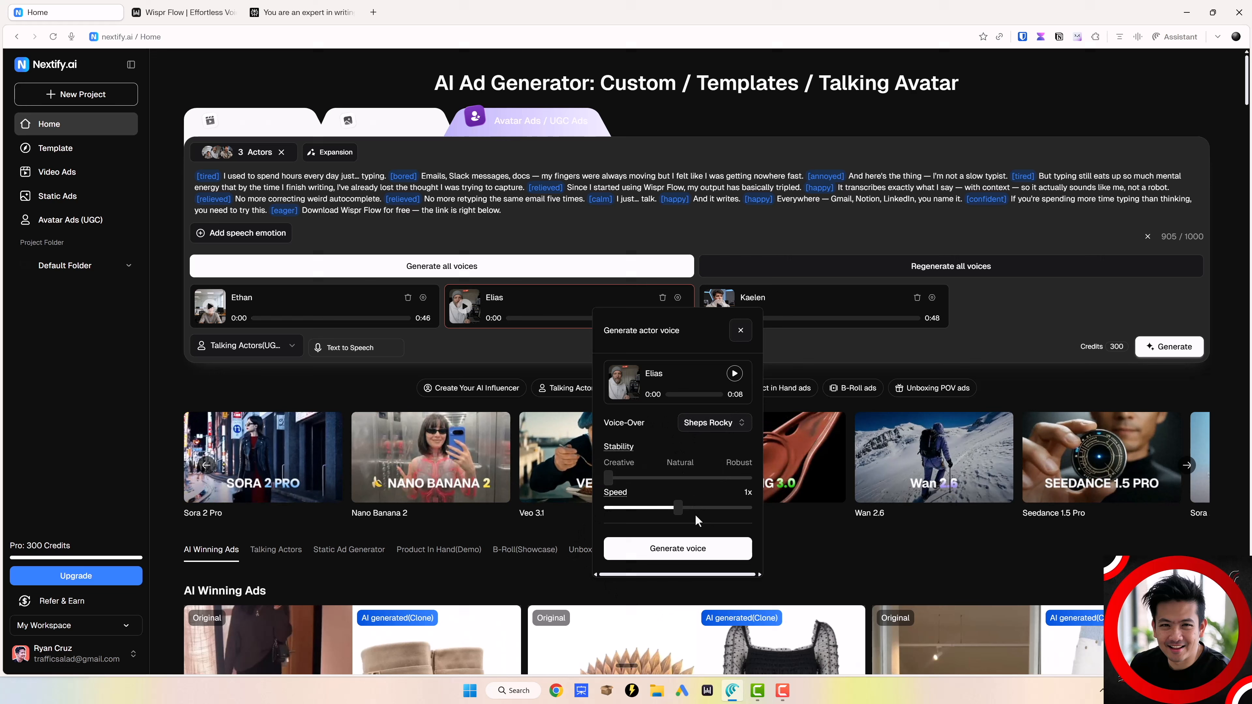
pyautogui.click(670, 549)
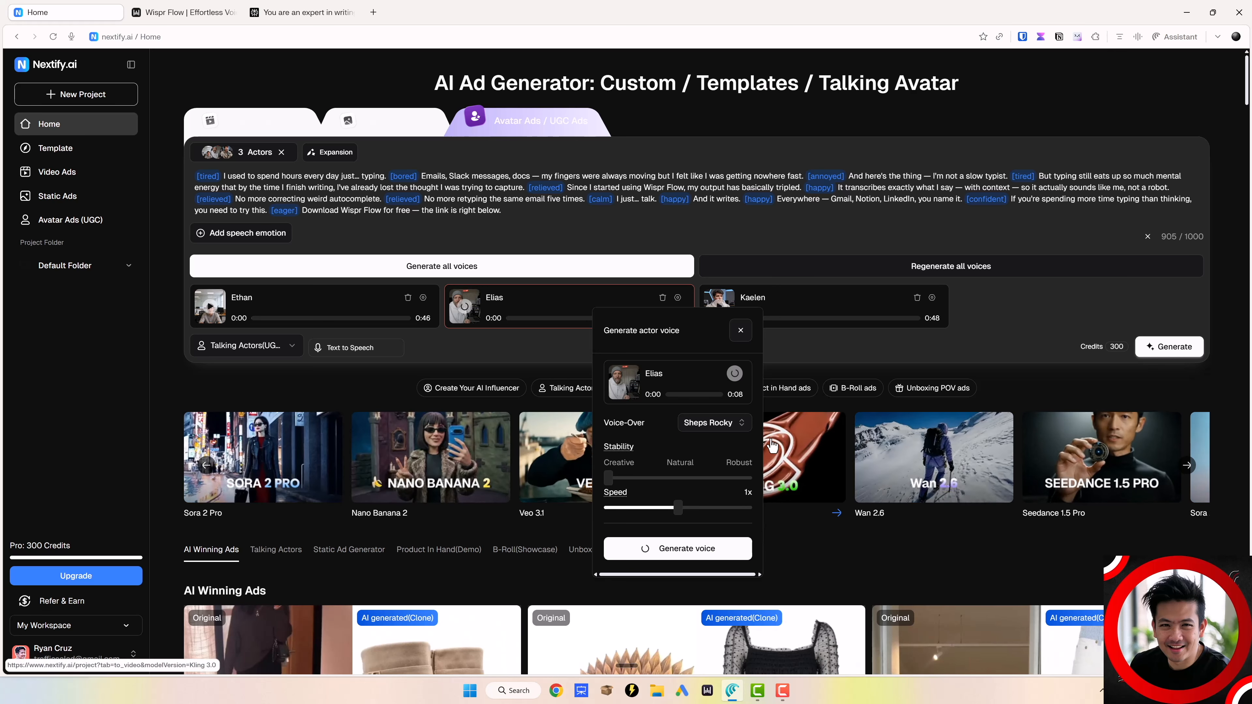
pyautogui.click(931, 297)
pyautogui.click(989, 374)
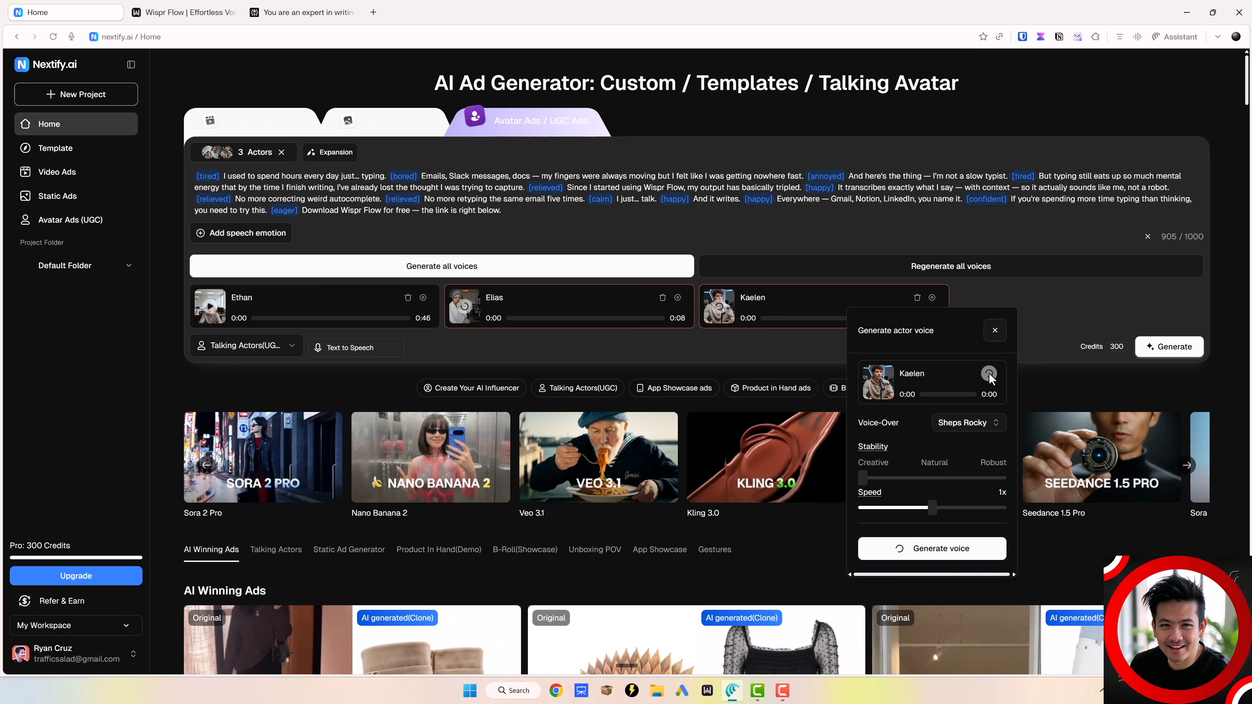
# Step: Open the voice-over selection for Ethan and filter the voices to English, Male and Middle aged
pyautogui.click(423, 297)
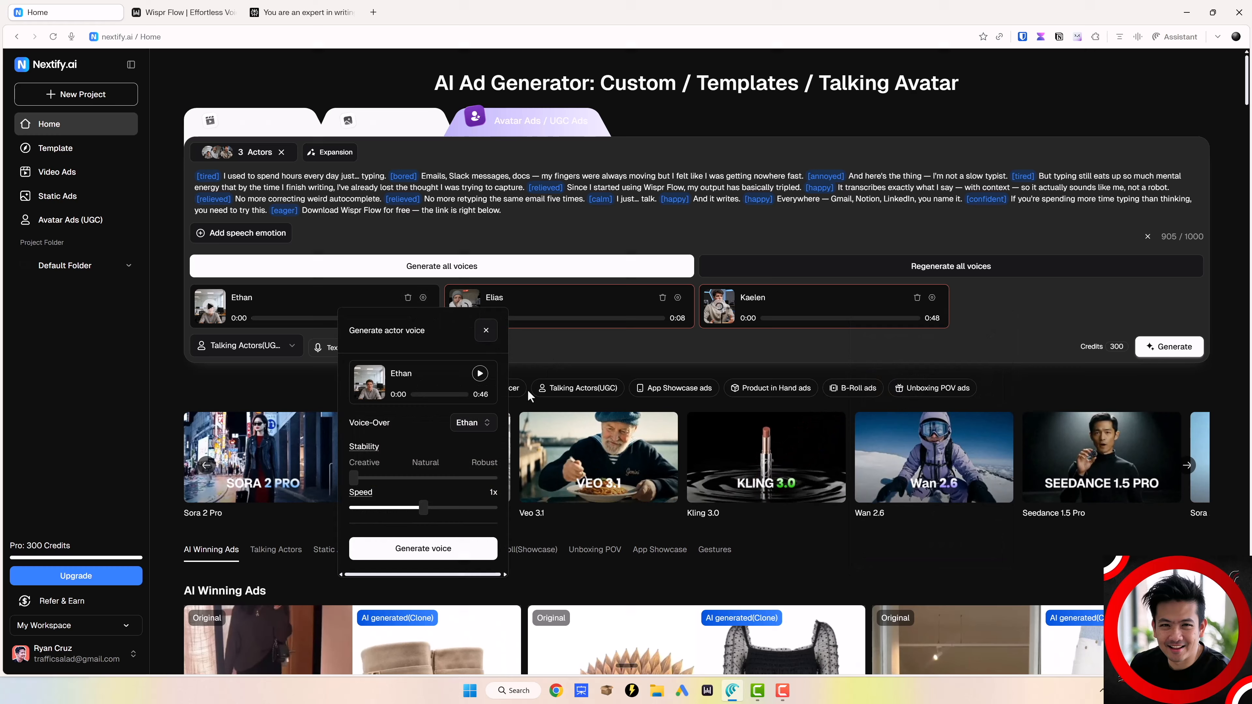
pyautogui.click(474, 422)
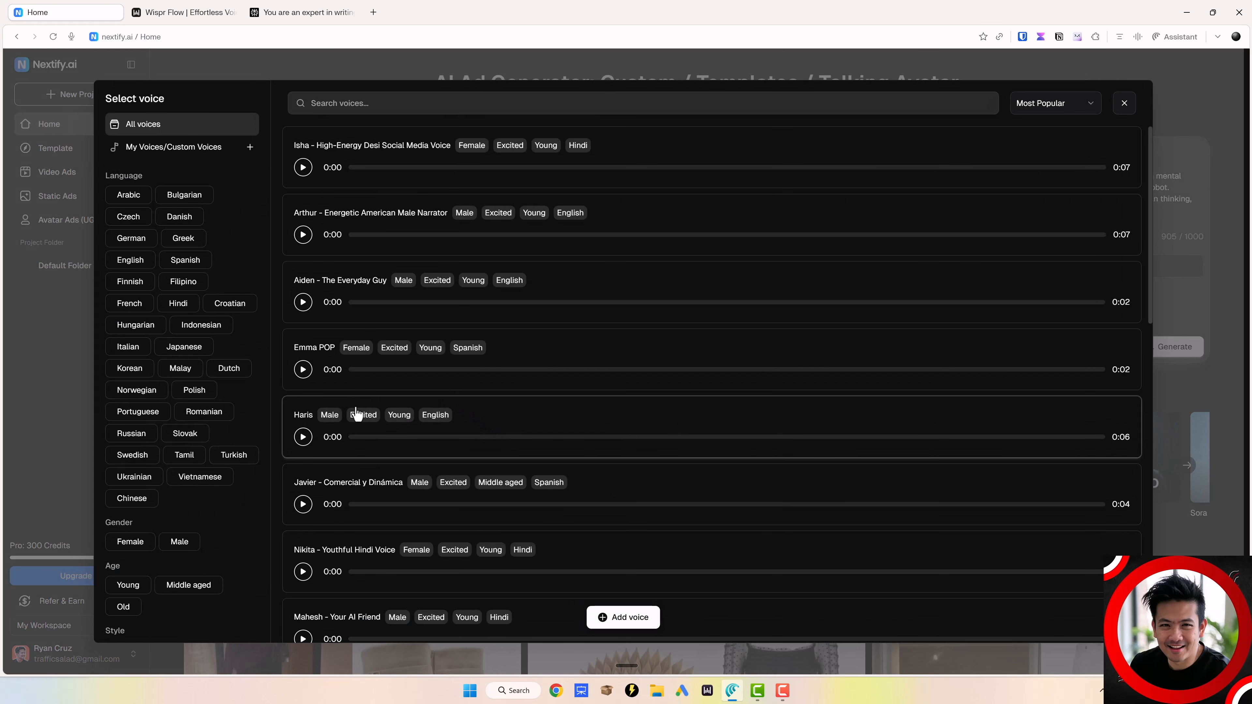
pyautogui.click(131, 261)
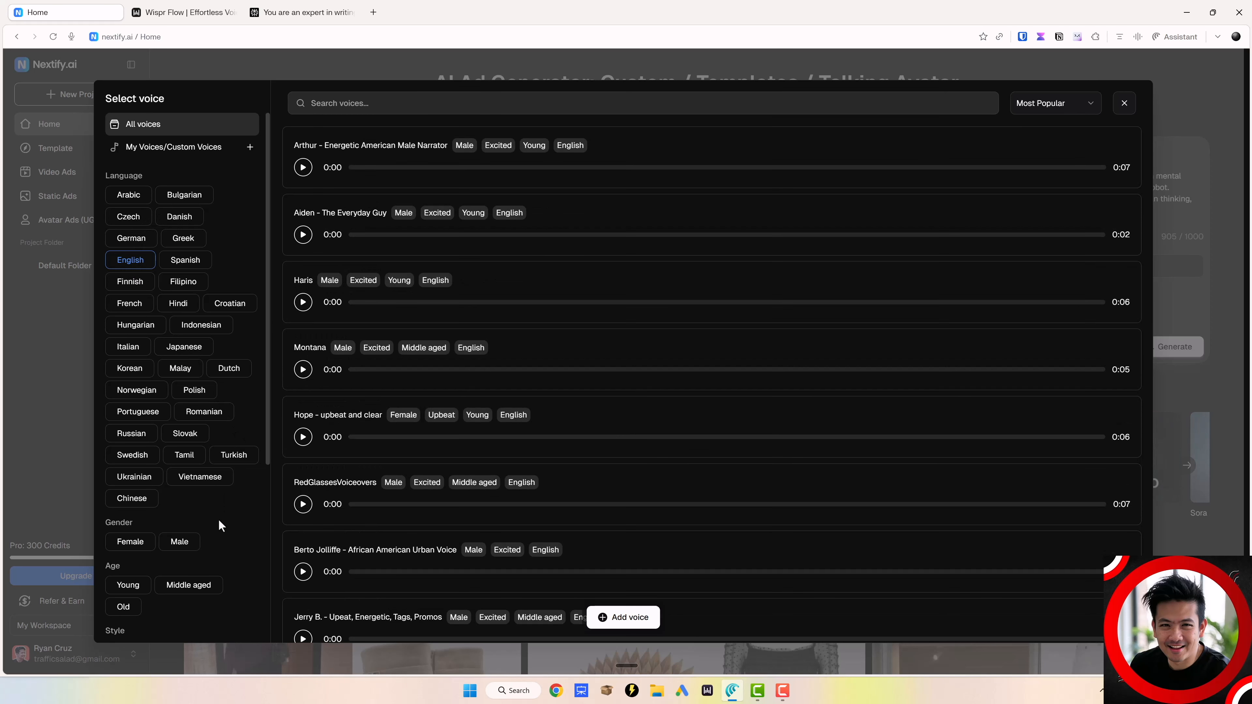
pyautogui.click(172, 553)
pyautogui.click(186, 588)
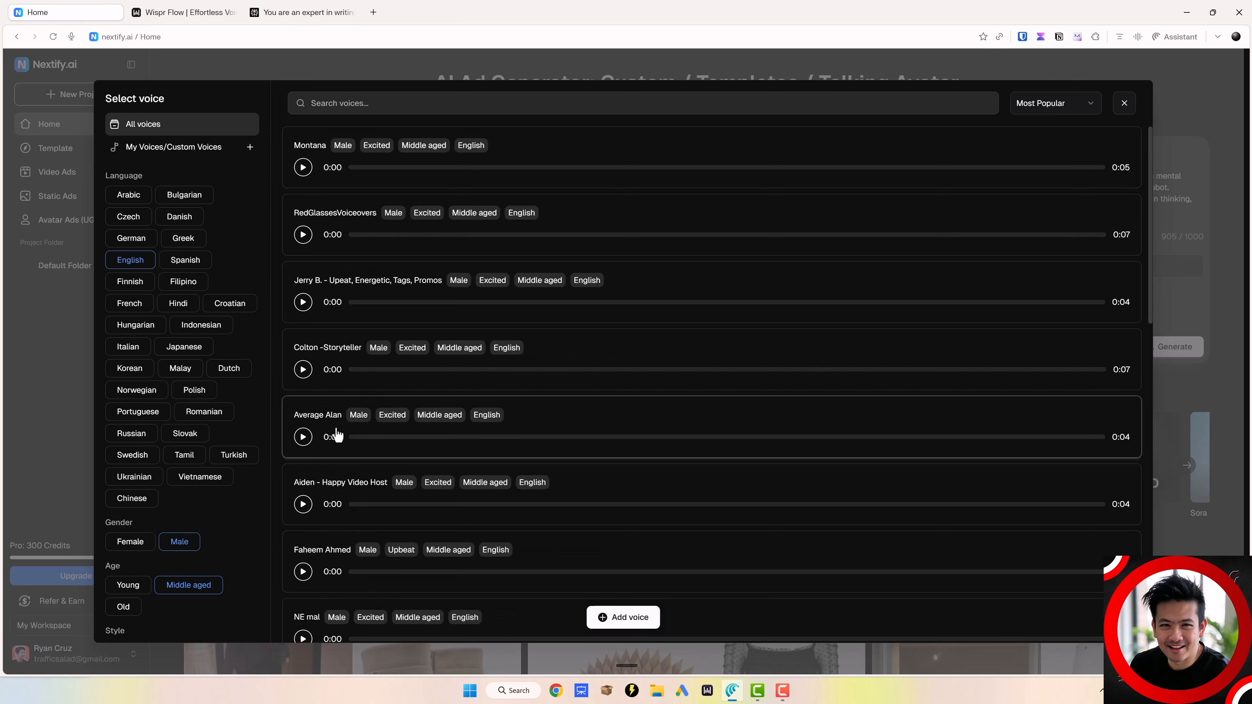
# Step: Audition further voices such as Lucan Rook and Joe Inglewood, and add Hale - Great for Commercials! as Ethan's voice-over
pyautogui.scroll(-10, 545, 408)
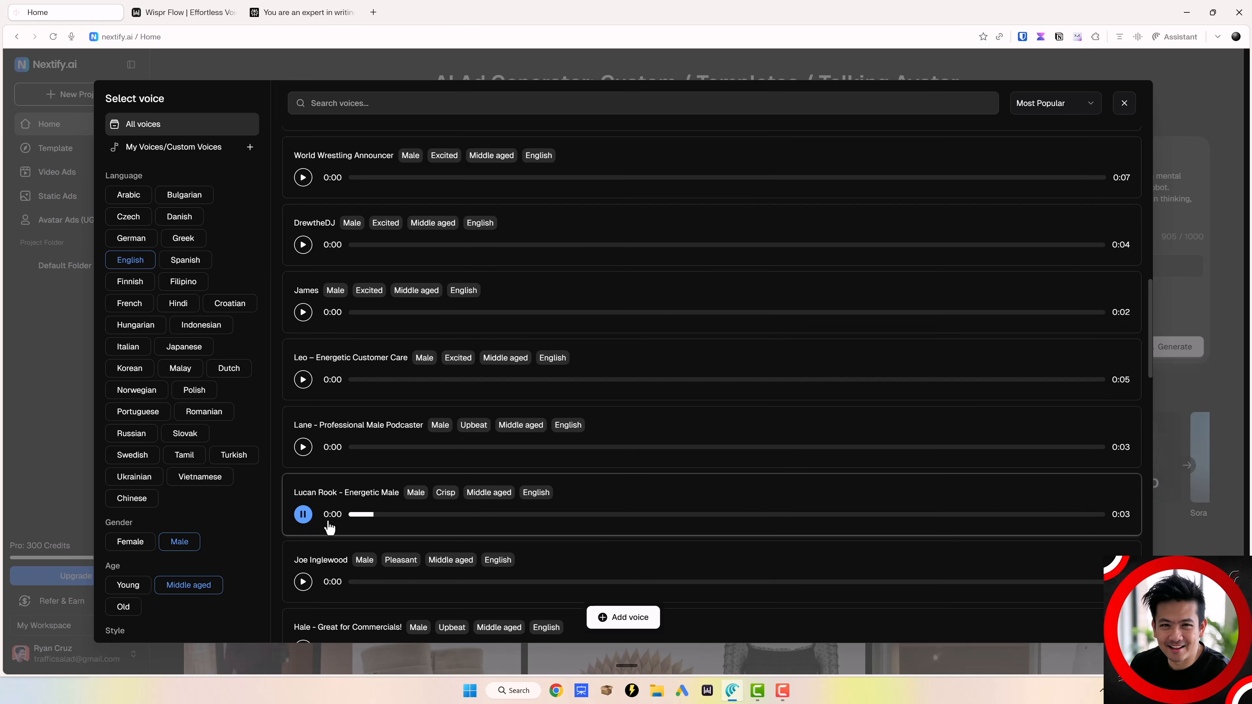
pyautogui.scroll(-3, 325, 581)
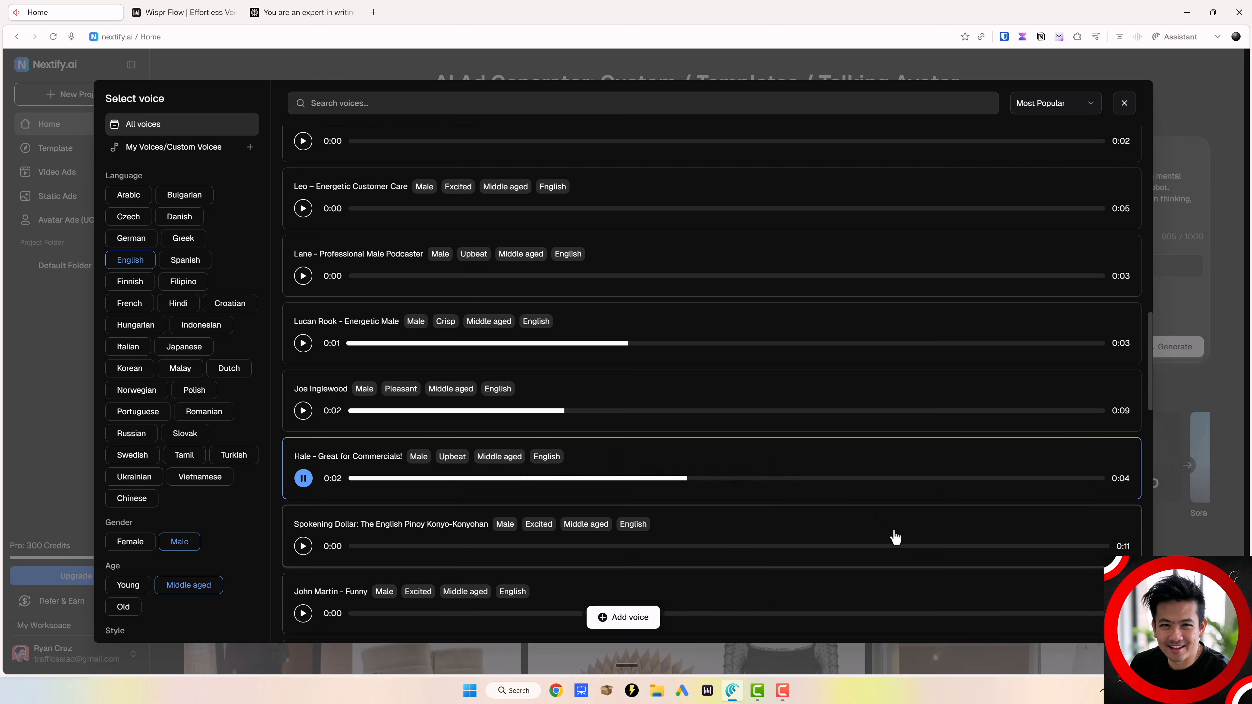
pyautogui.click(623, 617)
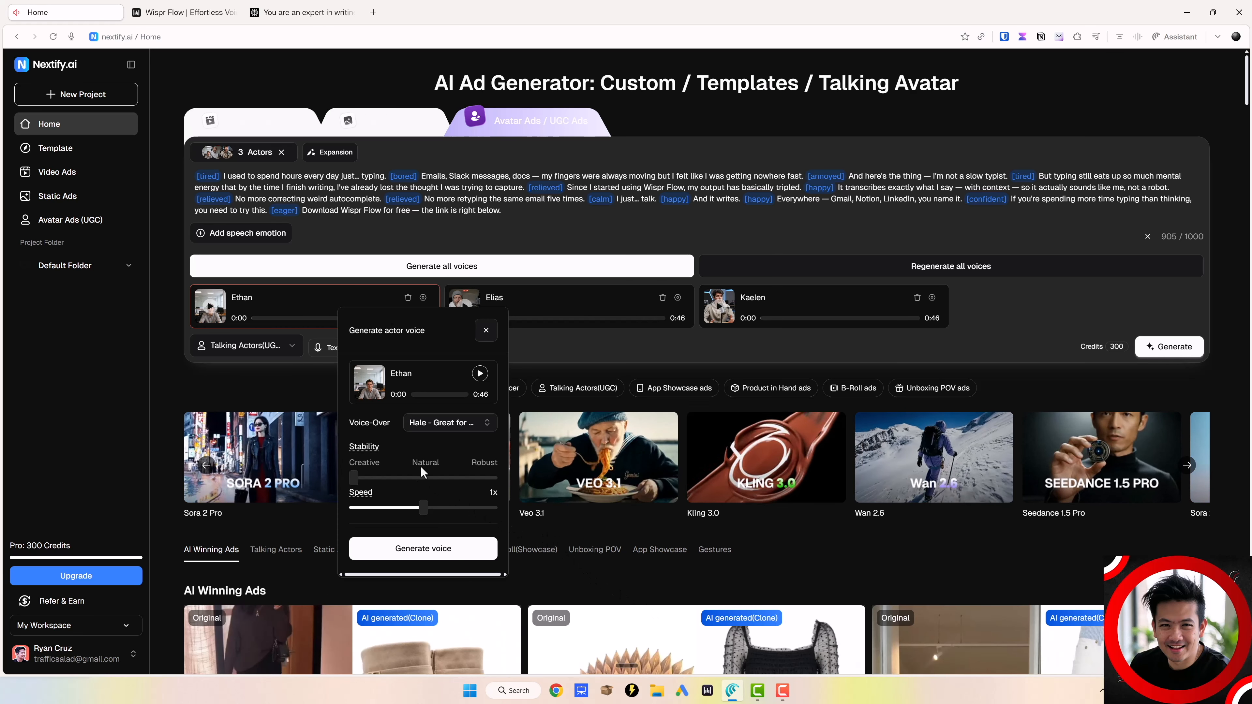
# Step: Generate Ethan's voice with Hale - Great for Commercials! and preview the generated voices of Elias and Kaelen
pyautogui.click(424, 548)
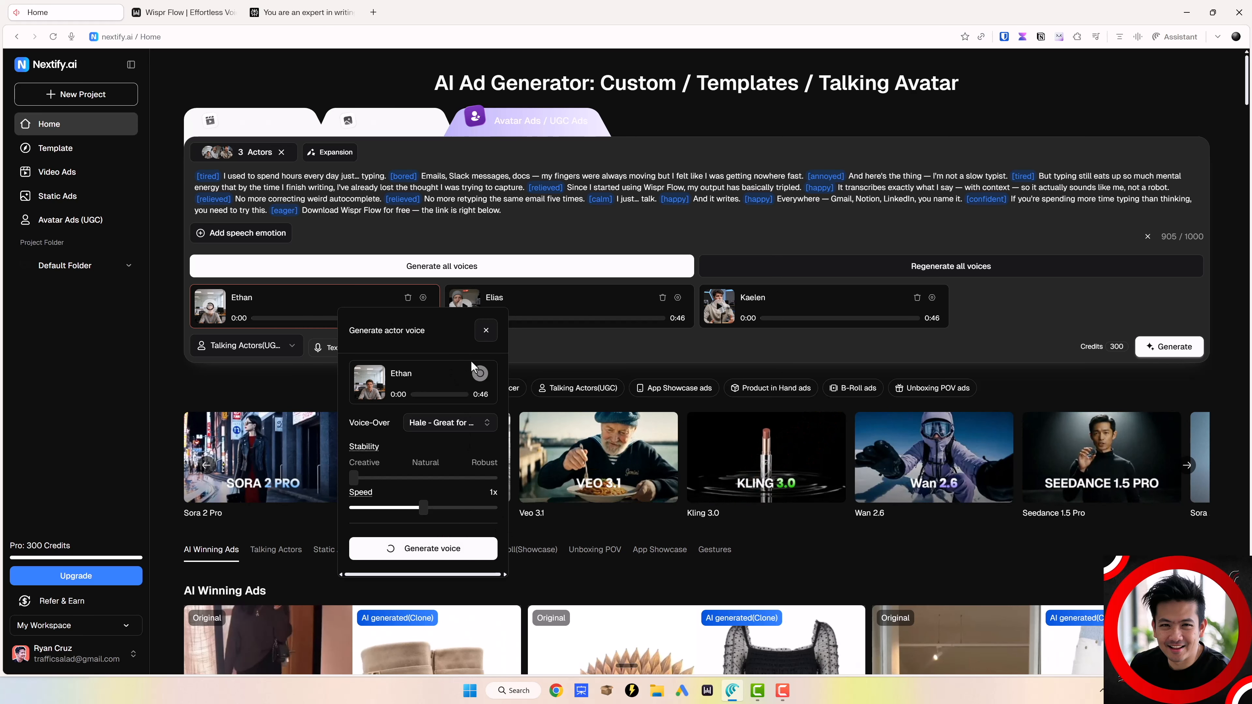
pyautogui.click(486, 330)
pyautogui.click(464, 306)
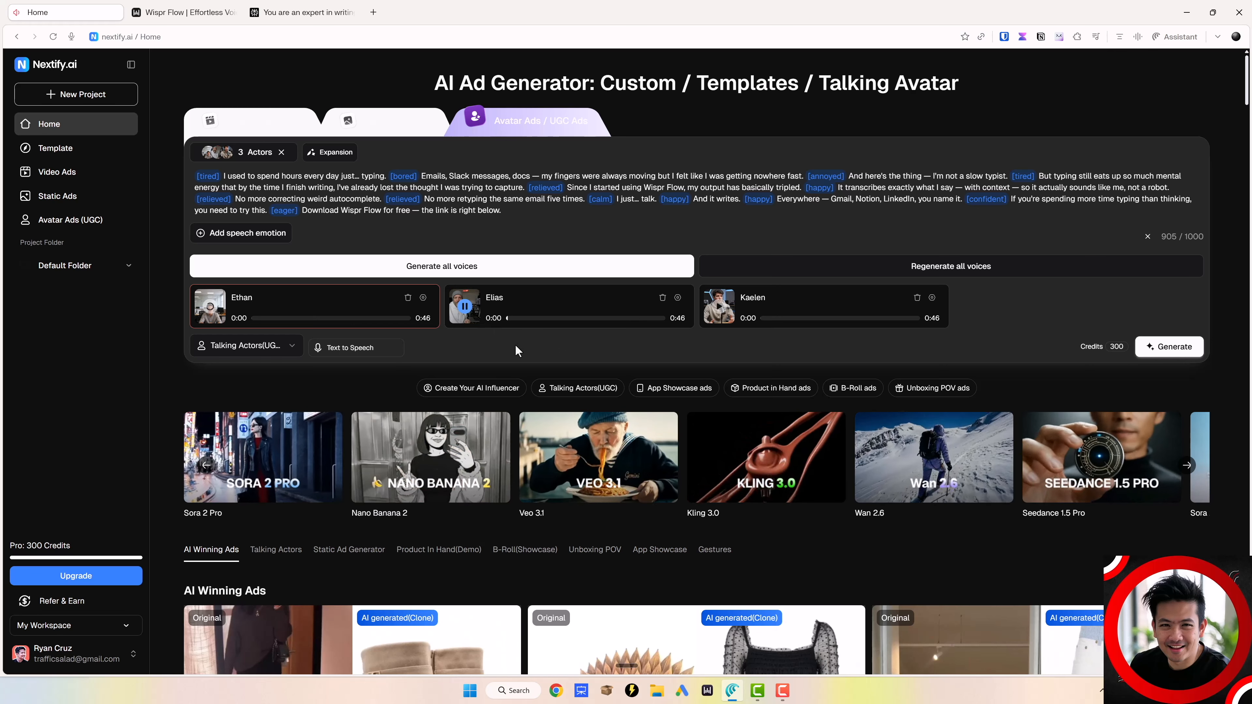
pyautogui.click(465, 310)
pyautogui.click(718, 312)
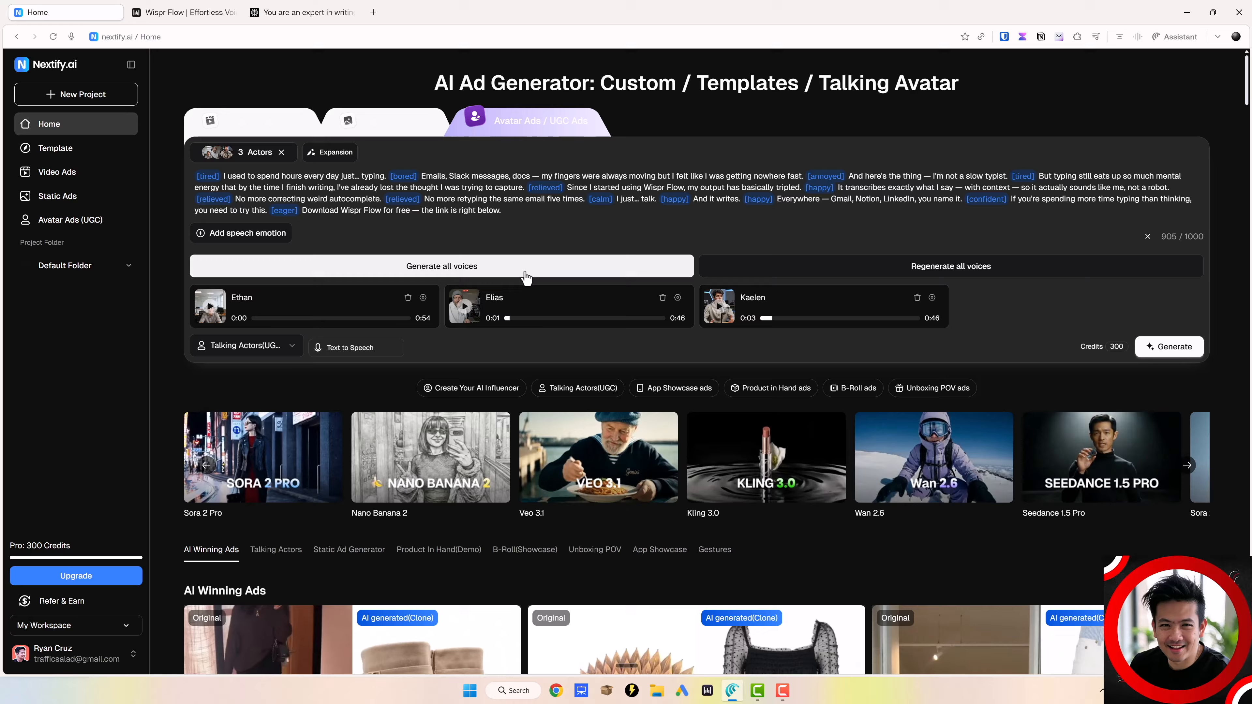
# Step: Play the opening of Ethan's newly generated voice and compare it with the voice of Elias
pyautogui.click(216, 319)
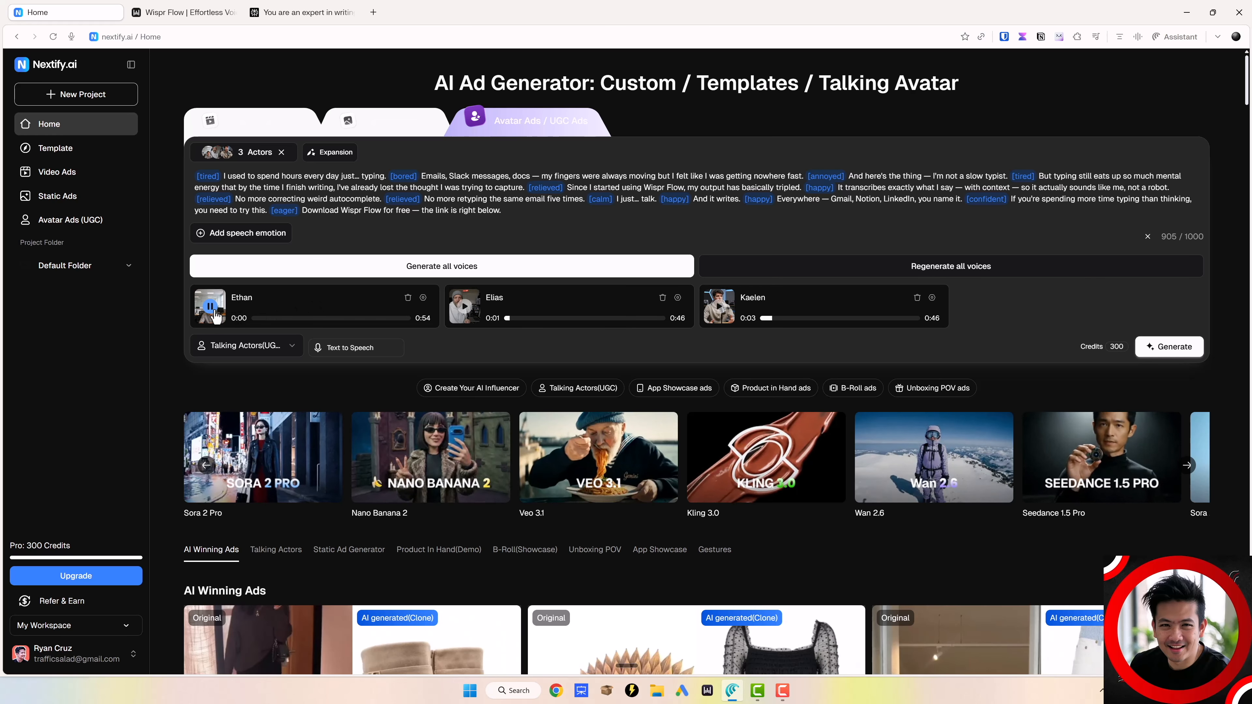
pyautogui.click(1170, 348)
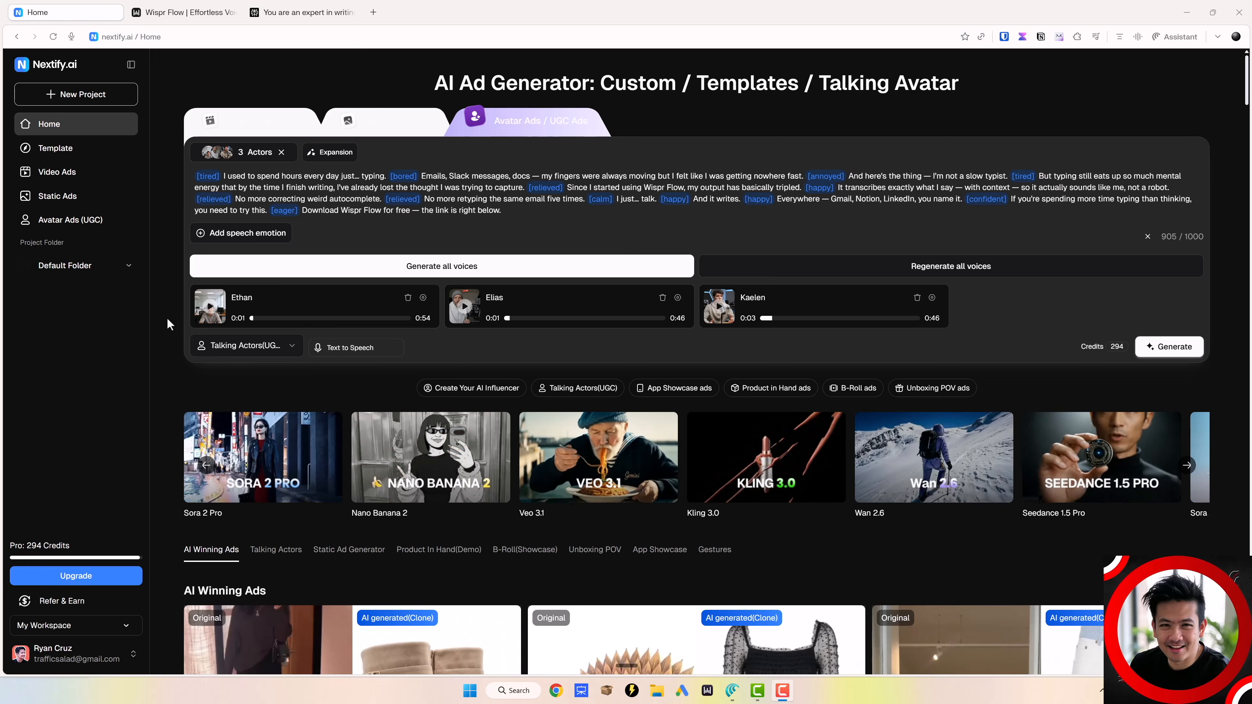
pyautogui.click(210, 306)
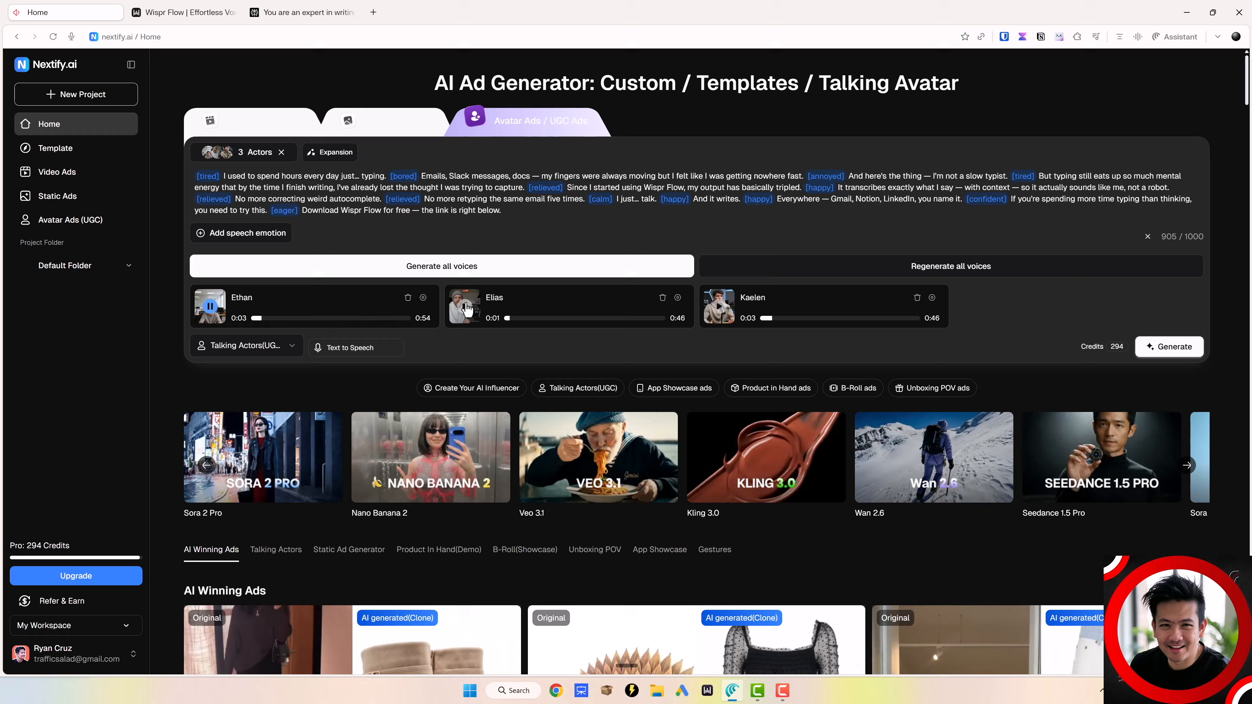
pyautogui.click(211, 307)
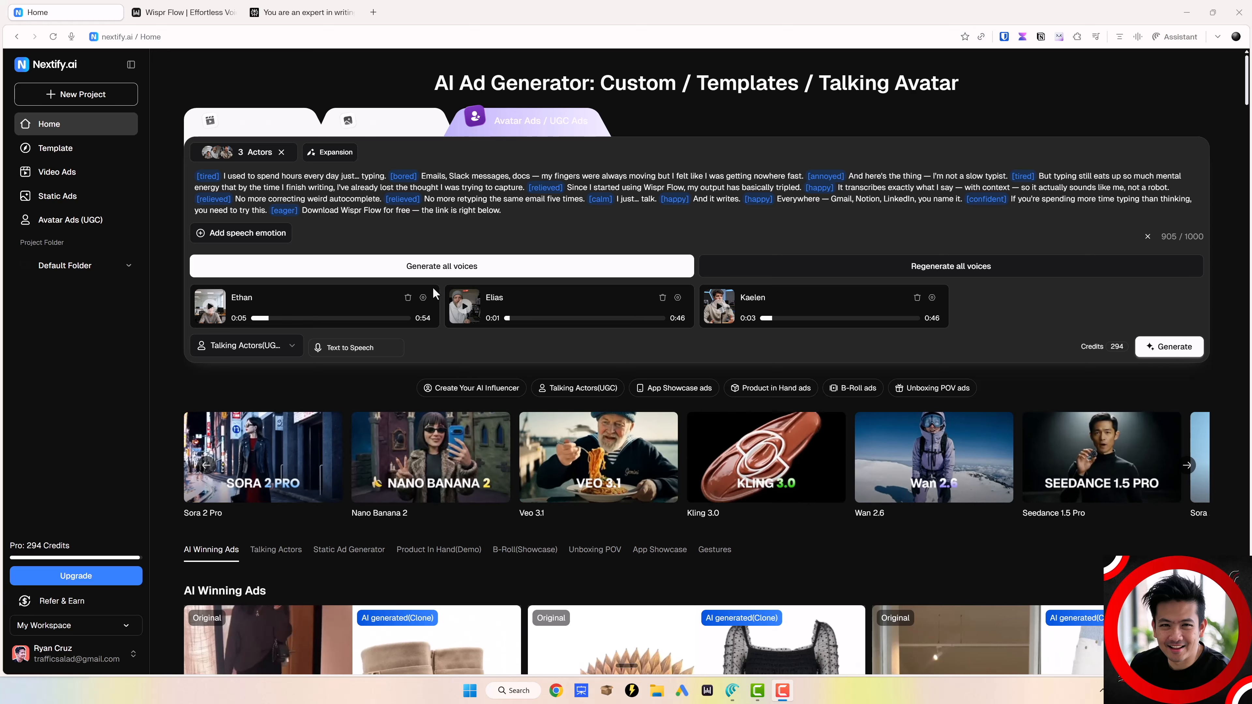
pyautogui.click(470, 309)
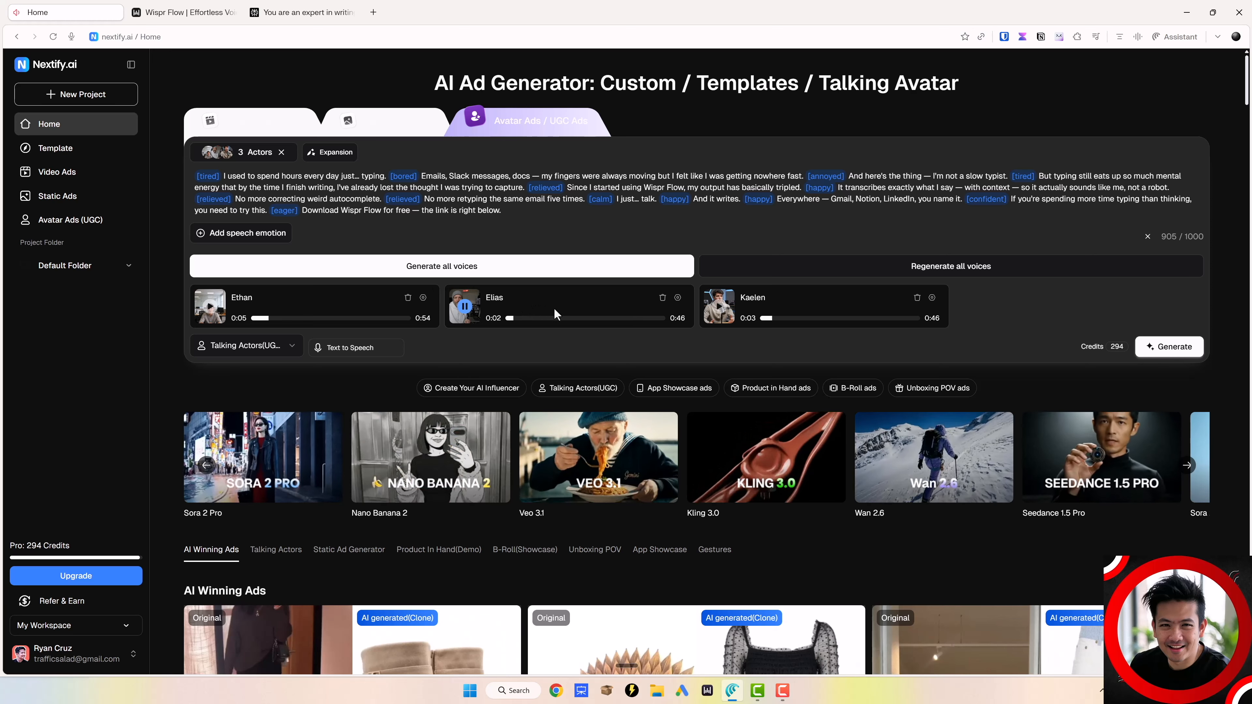
pyautogui.click(466, 310)
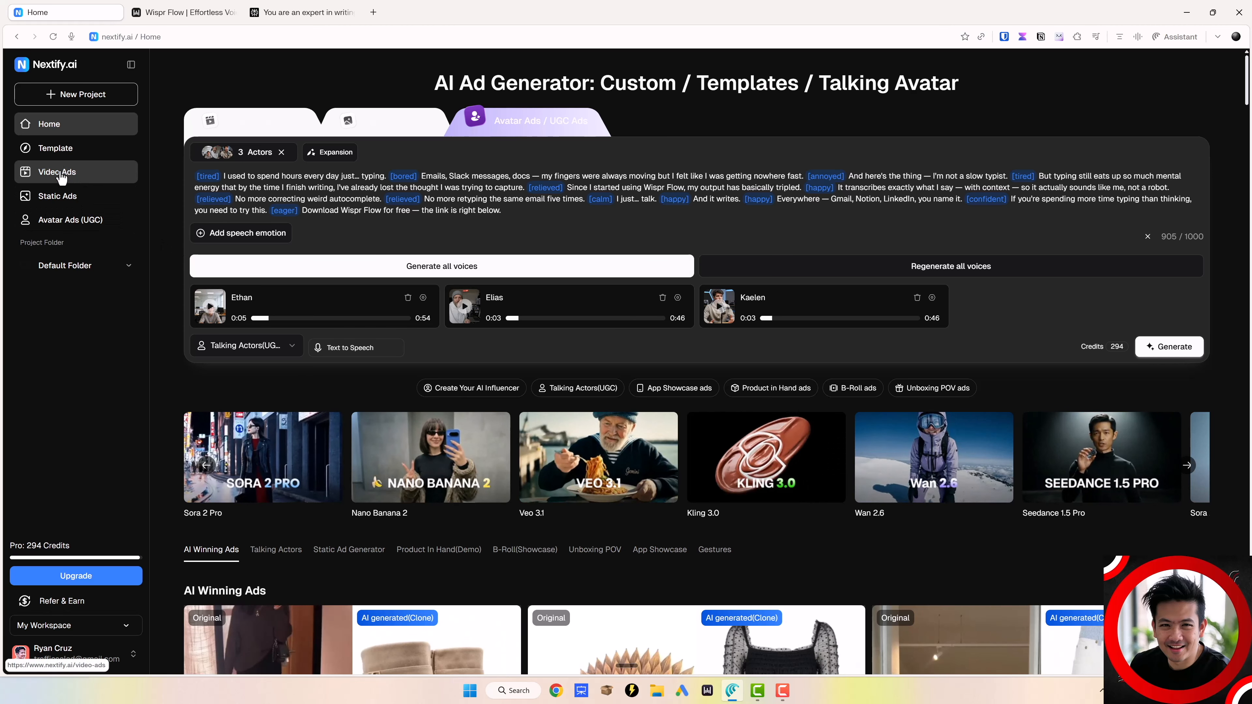
# Step: Open the Avatar Ads (UGC) page in a separate browser tab and look at its My Avatar and All Avatar collections
pyautogui.rightClick(74, 221)
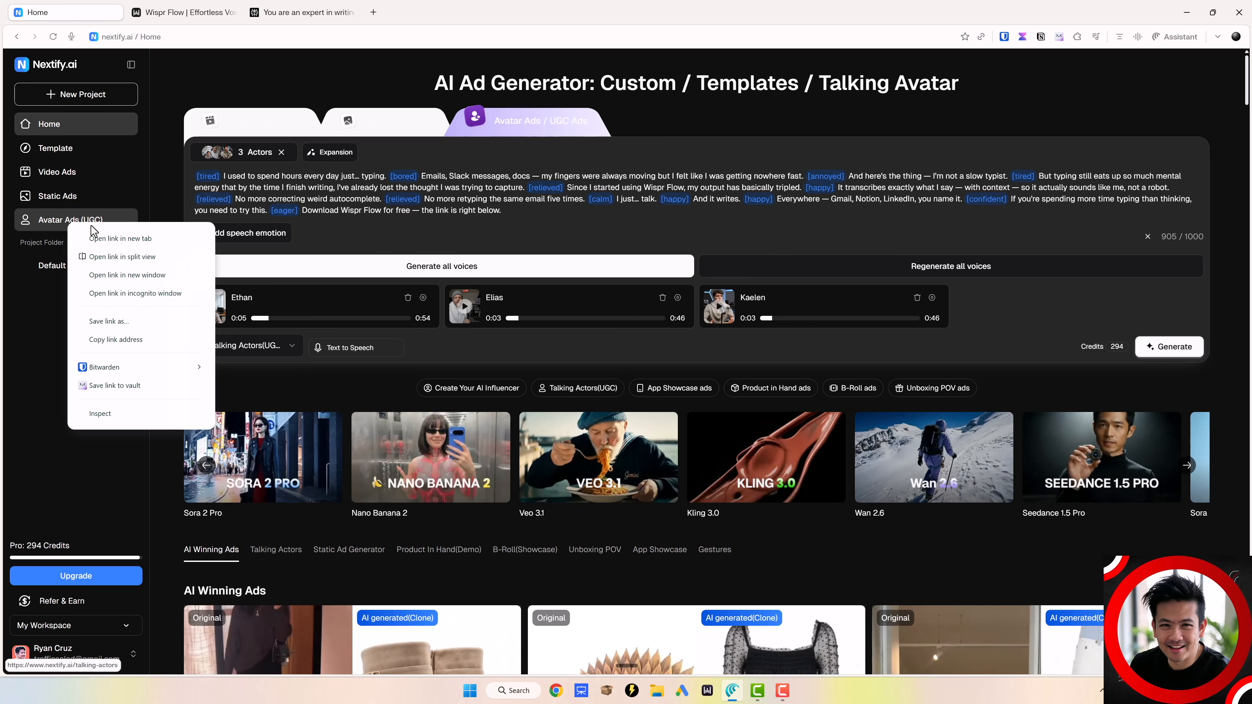
pyautogui.click(116, 231)
pyautogui.click(187, 13)
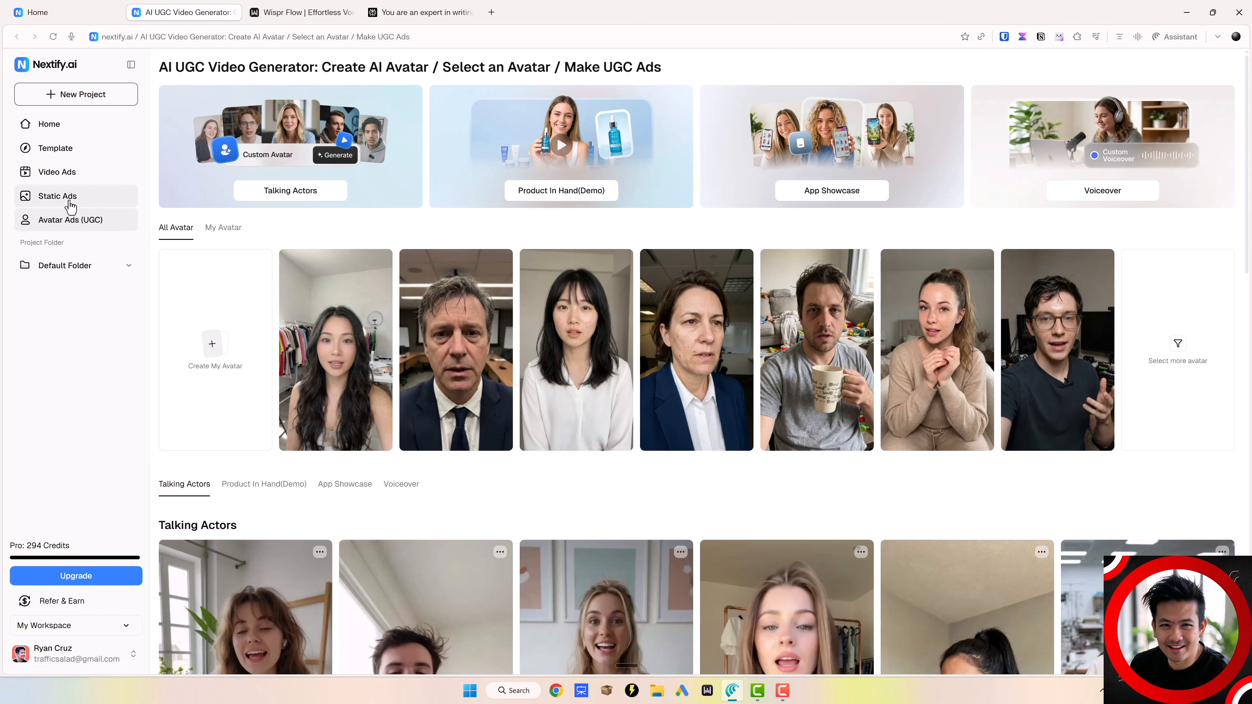
pyautogui.click(49, 130)
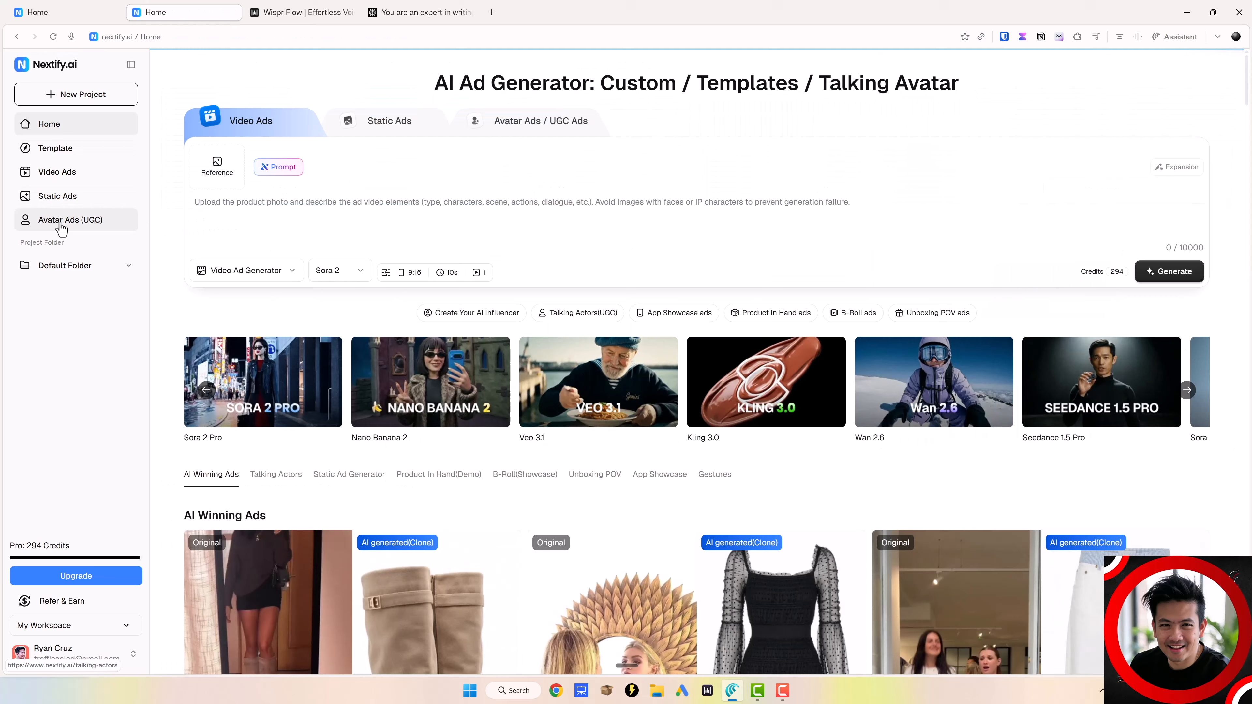
pyautogui.click(61, 228)
pyautogui.click(223, 227)
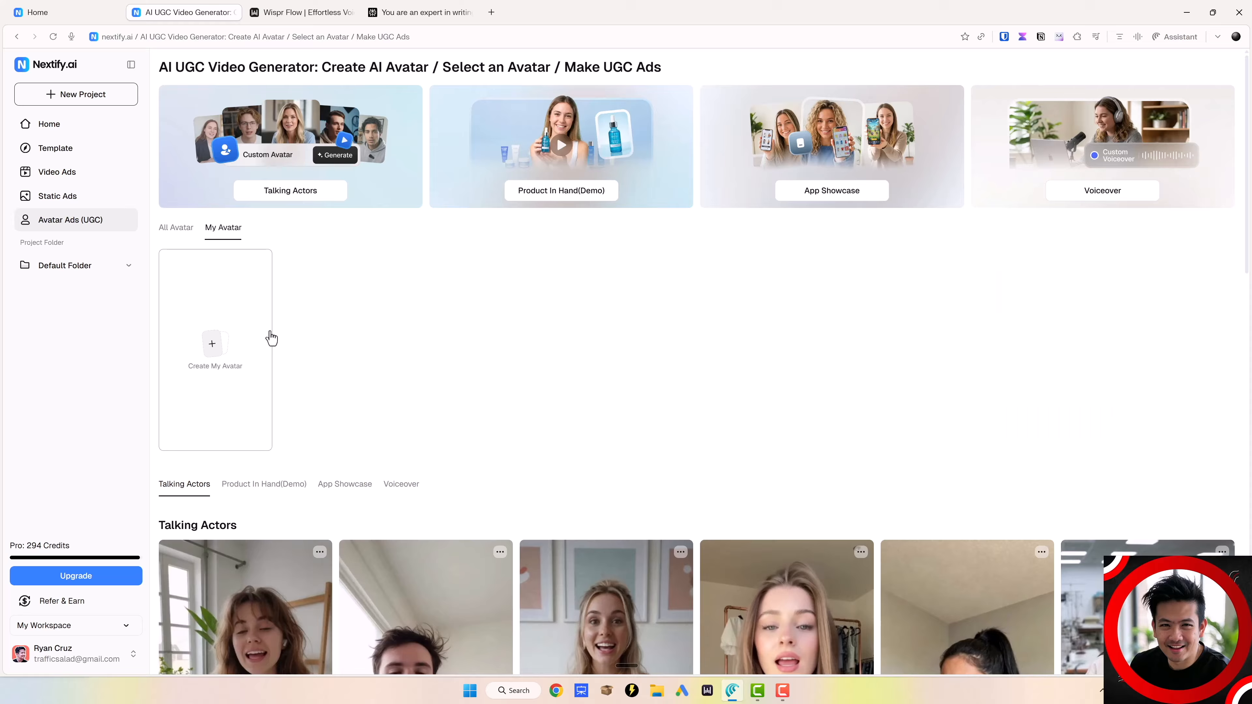
pyautogui.scroll(-3, 260, 330)
pyautogui.scroll(3, 260, 330)
pyautogui.click(183, 229)
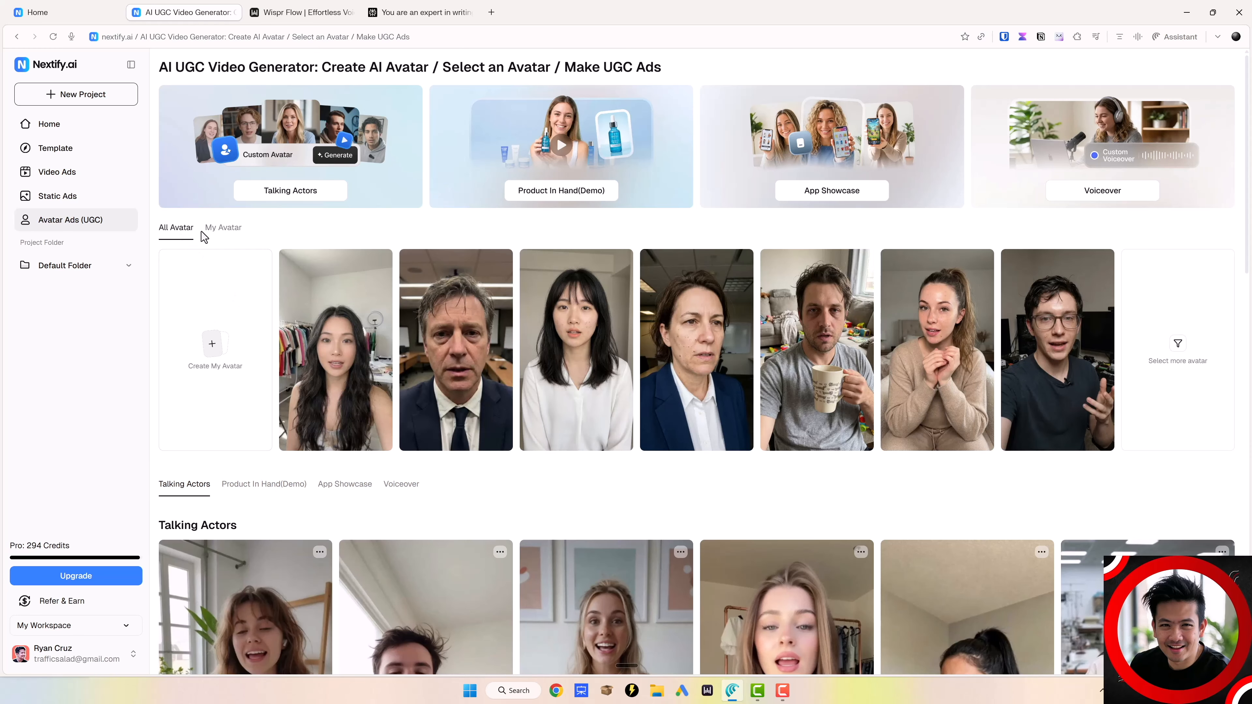
# Step: Look through the Static Ads, Video Ads, Template and Home pages, and return to the prepared three-actor ad
pyautogui.click(58, 195)
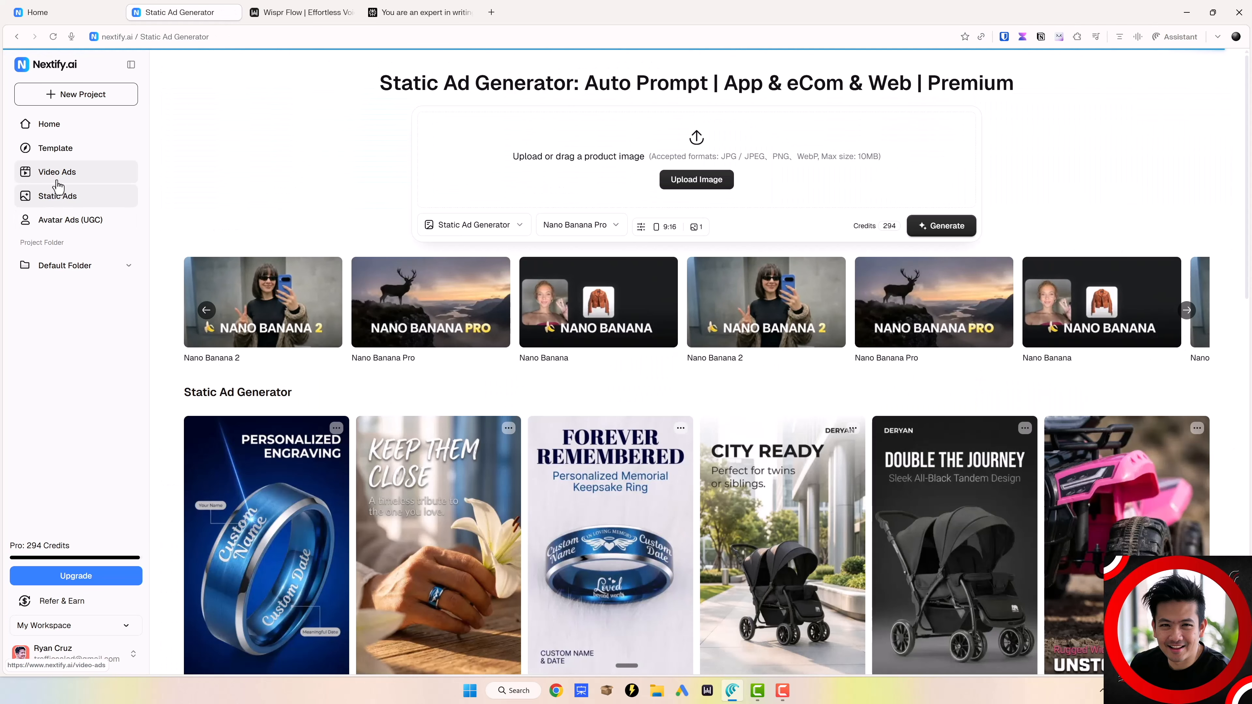
pyautogui.click(57, 172)
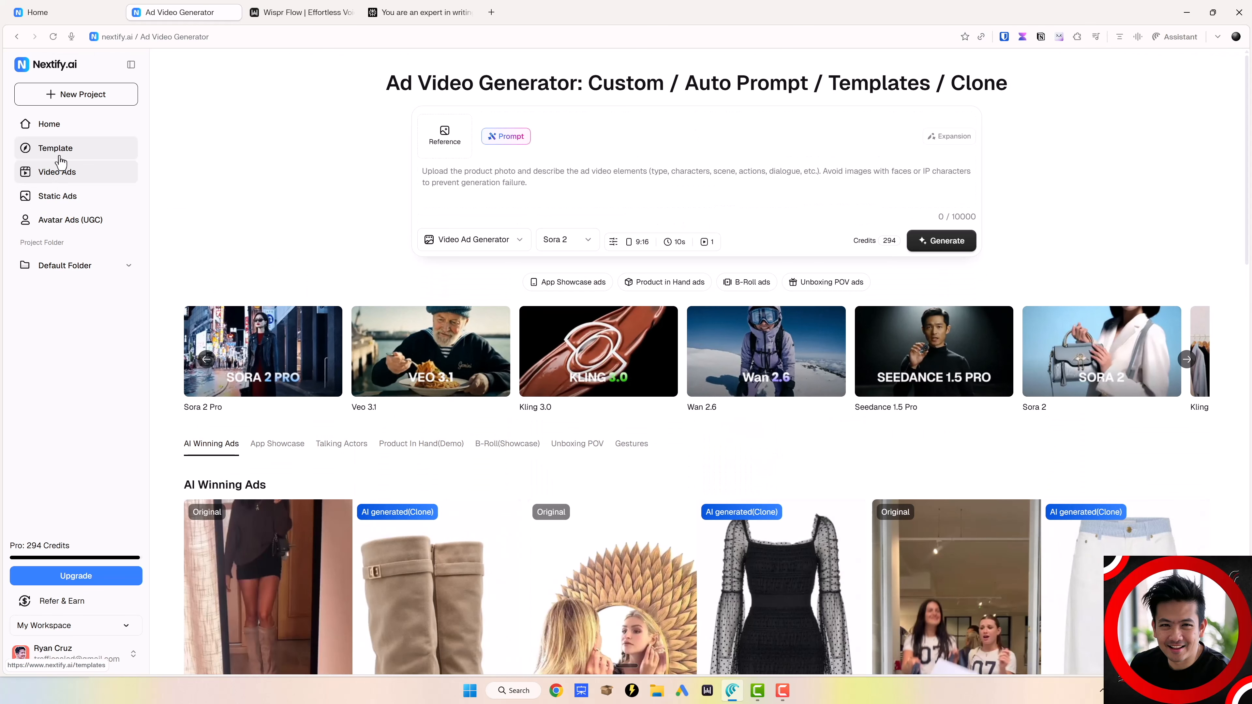
pyautogui.click(58, 149)
pyautogui.click(99, 129)
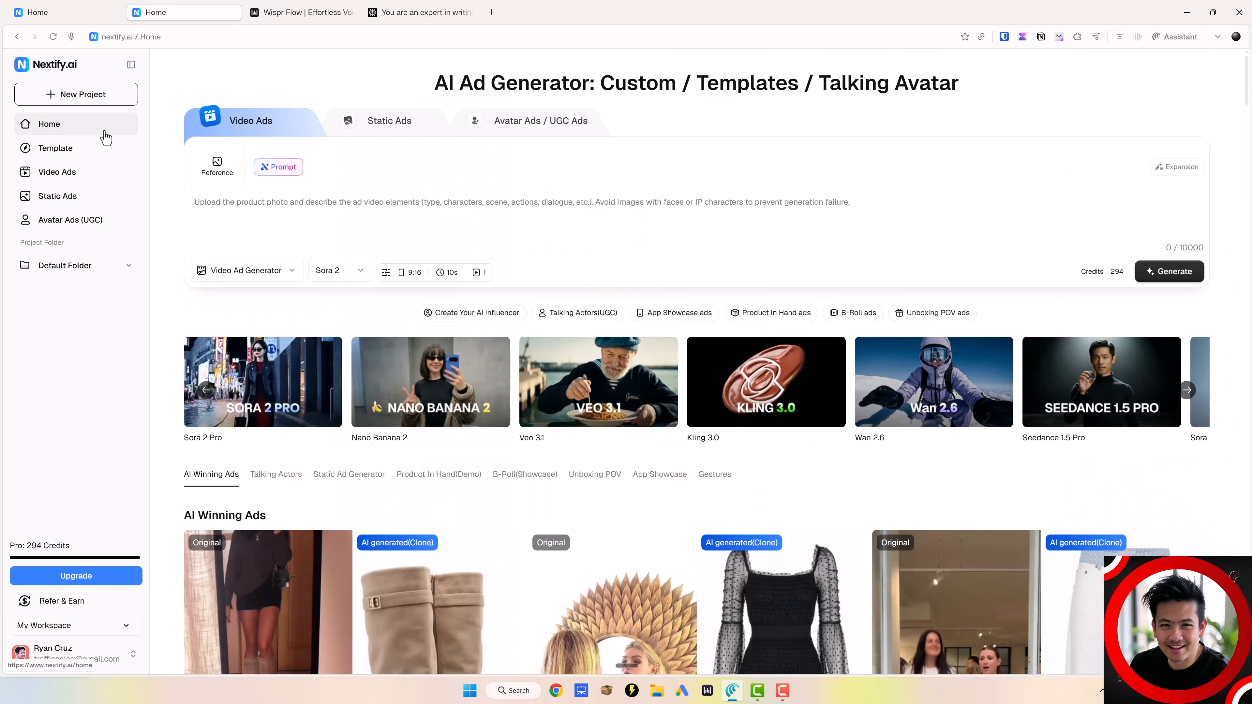
pyautogui.hotkey('ctrl', '1')
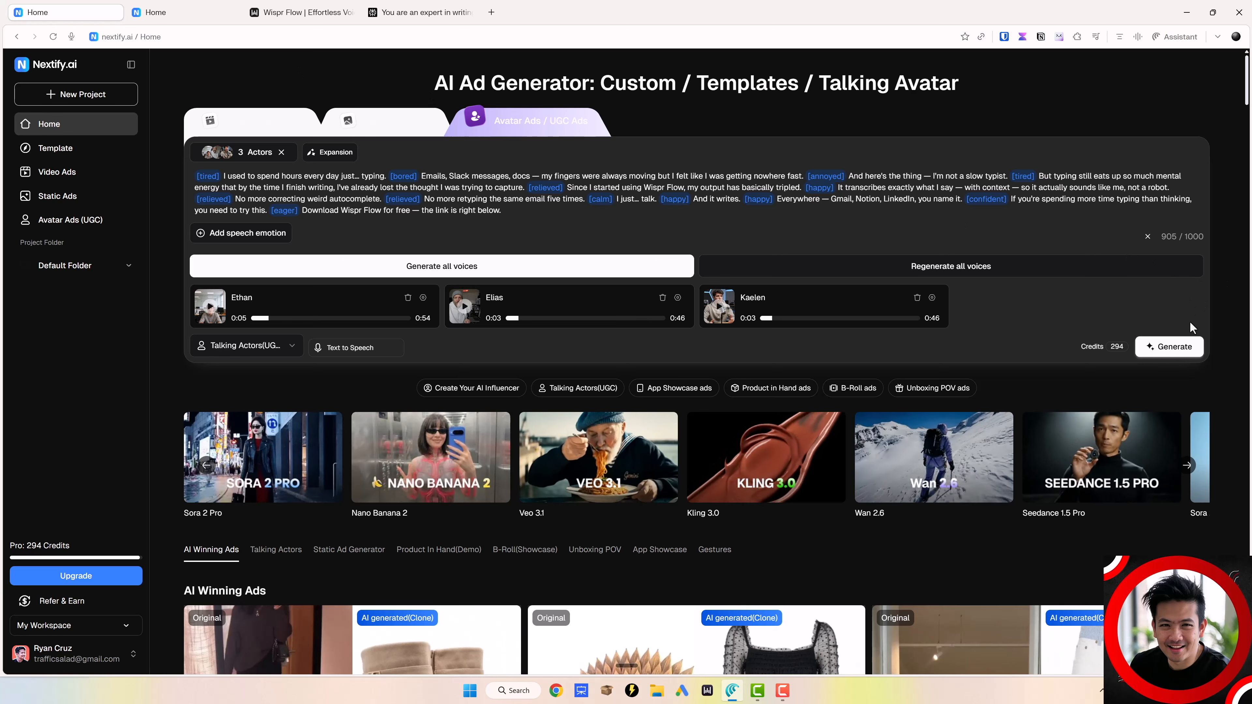
# Step: Check the credits needed for the video generation, set its confirmation not to show again, and close it without generating
pyautogui.click(1164, 346)
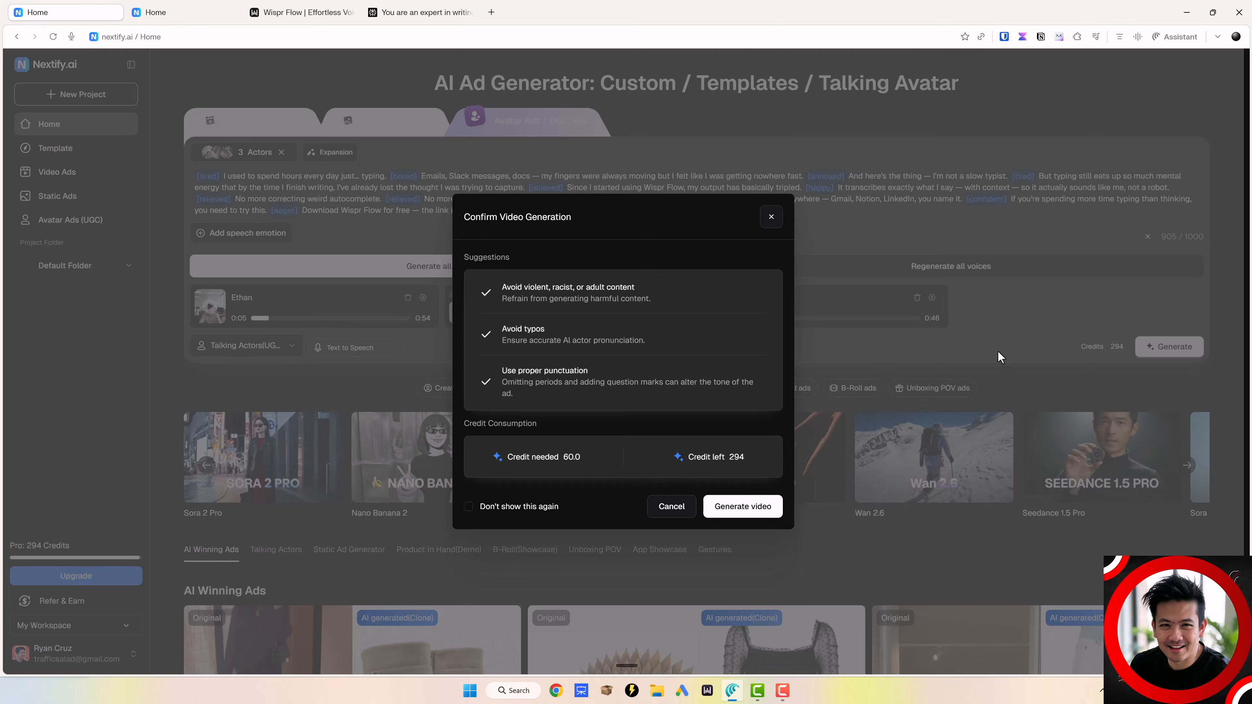
pyautogui.click(468, 508)
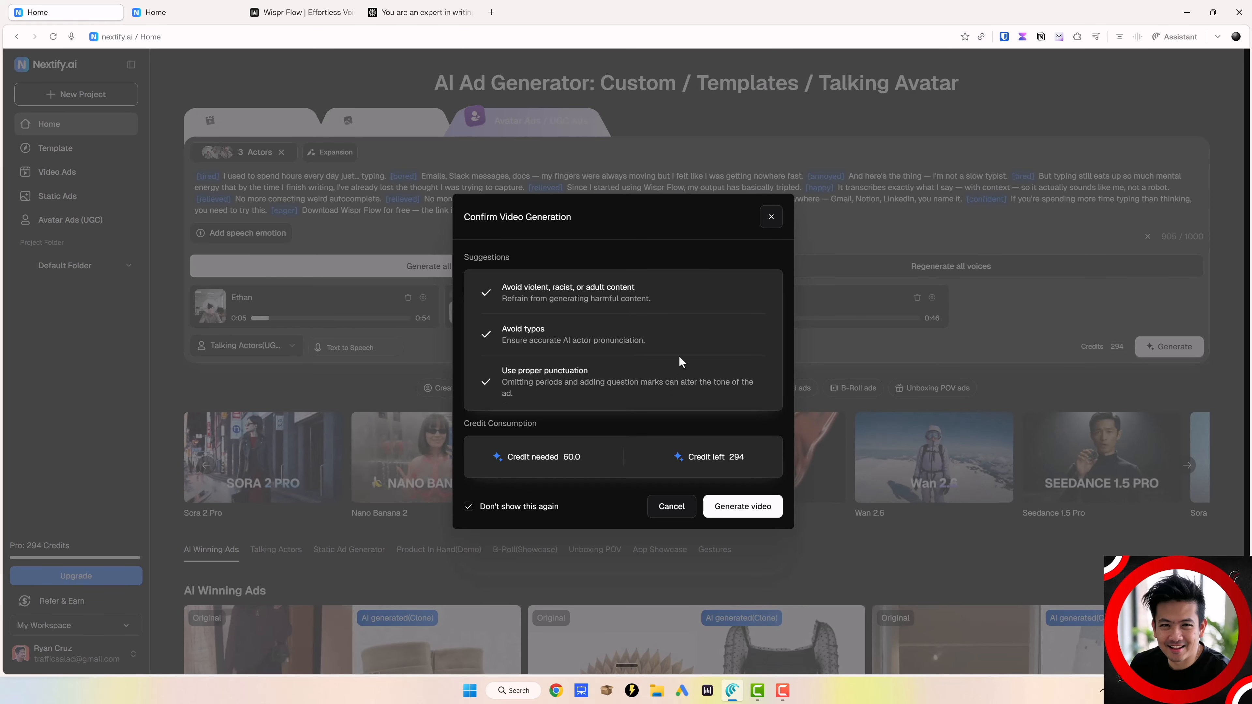
pyautogui.click(770, 217)
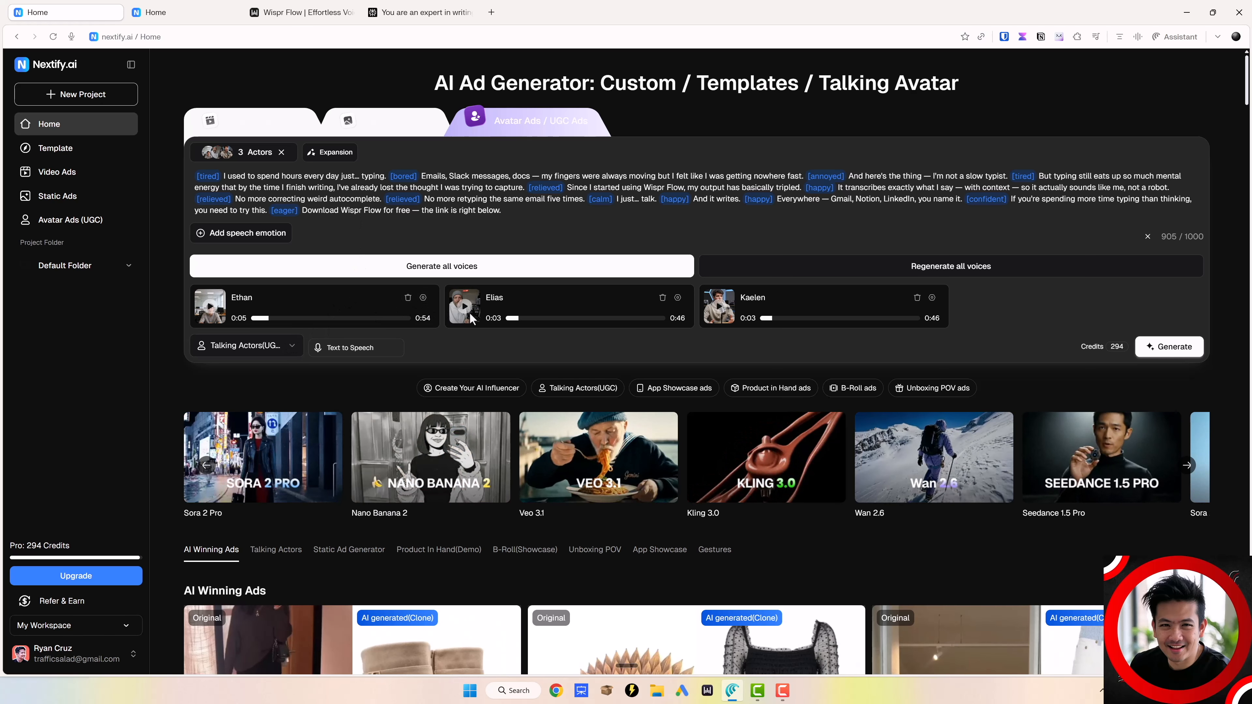
# Step: Listen to more of Ethan's voice, and play the full recording from his voice settings
pyautogui.click(210, 306)
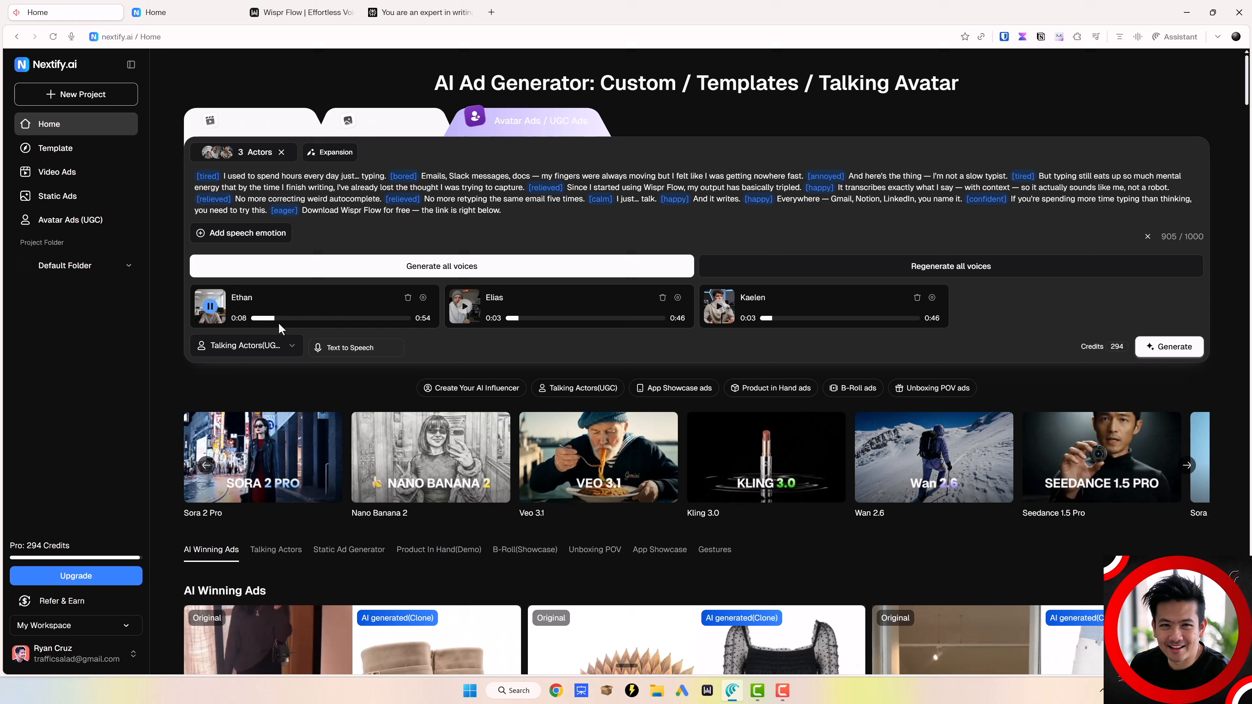
pyautogui.click(209, 307)
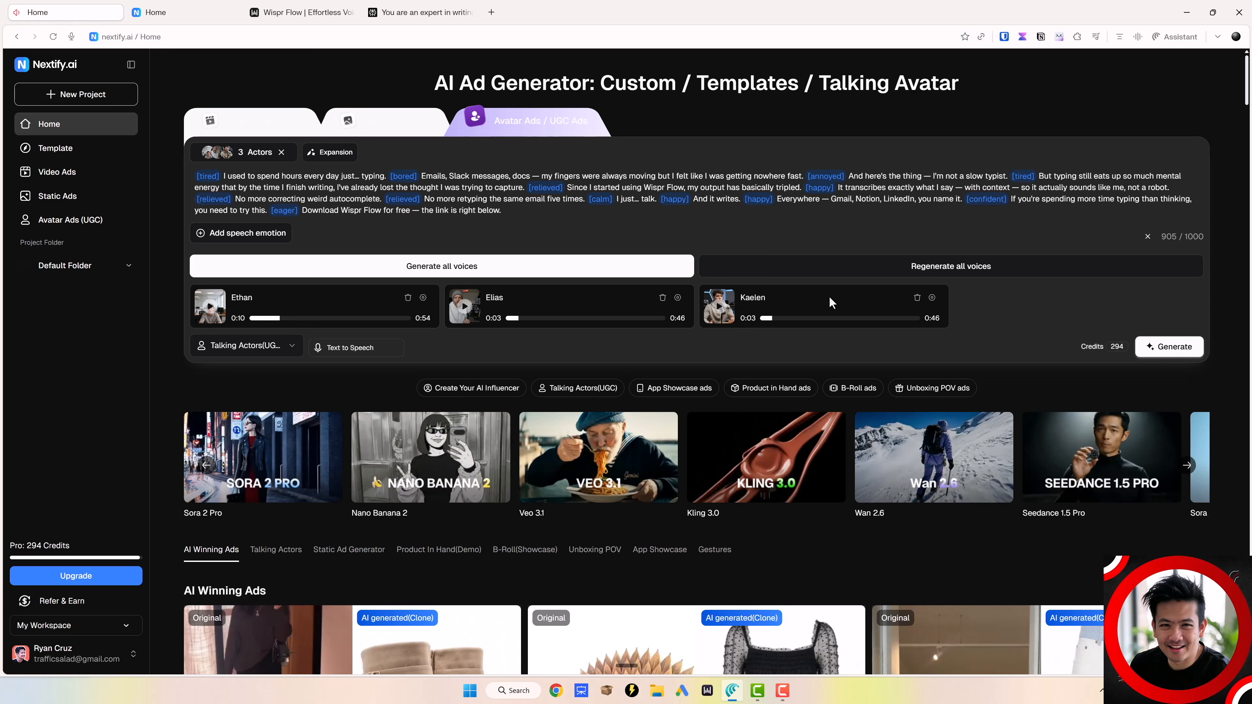
pyautogui.click(423, 297)
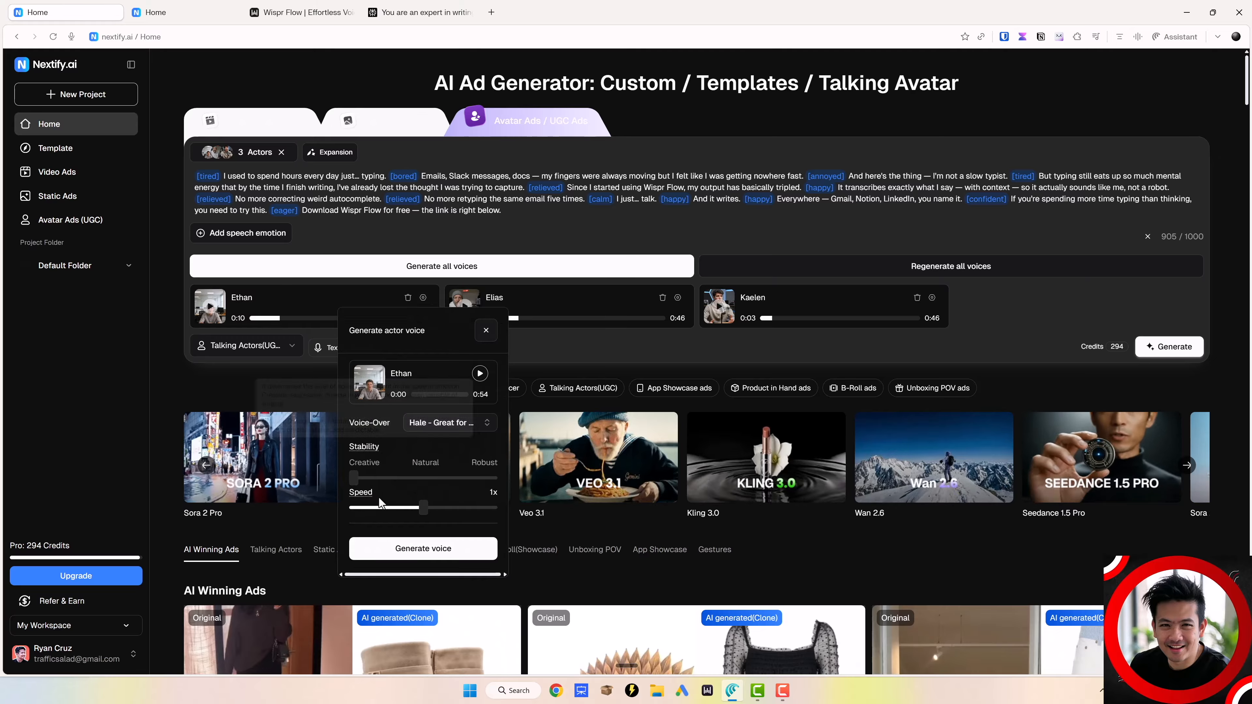
pyautogui.click(480, 374)
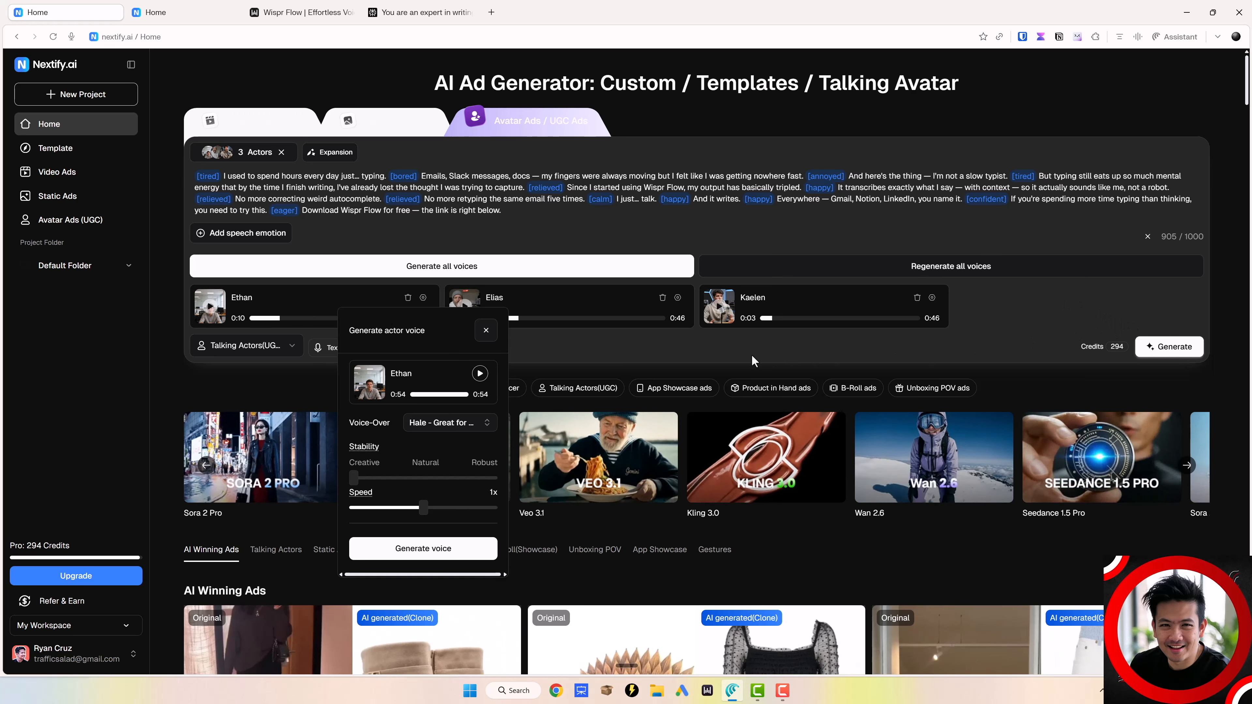
# Step: Close Ethan's voice settings and generate the talking-actor videos for Ethan, Elias and Kaelen
pyautogui.click(486, 330)
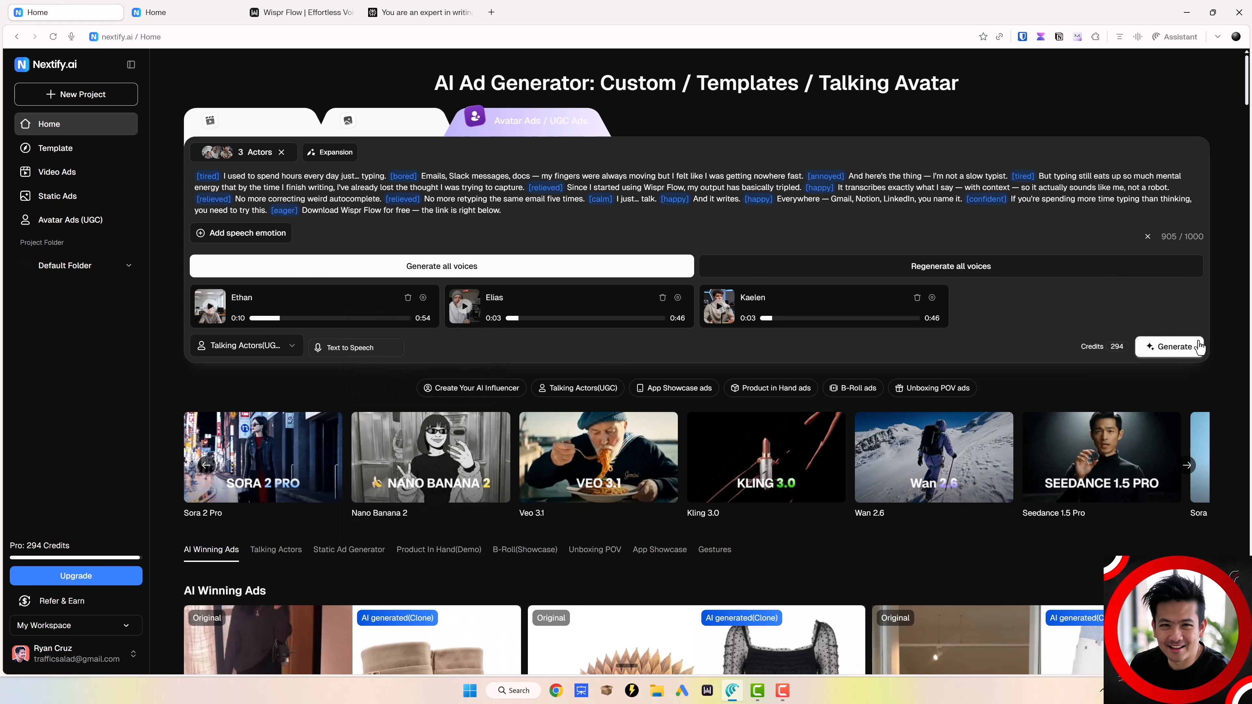
pyautogui.click(1170, 347)
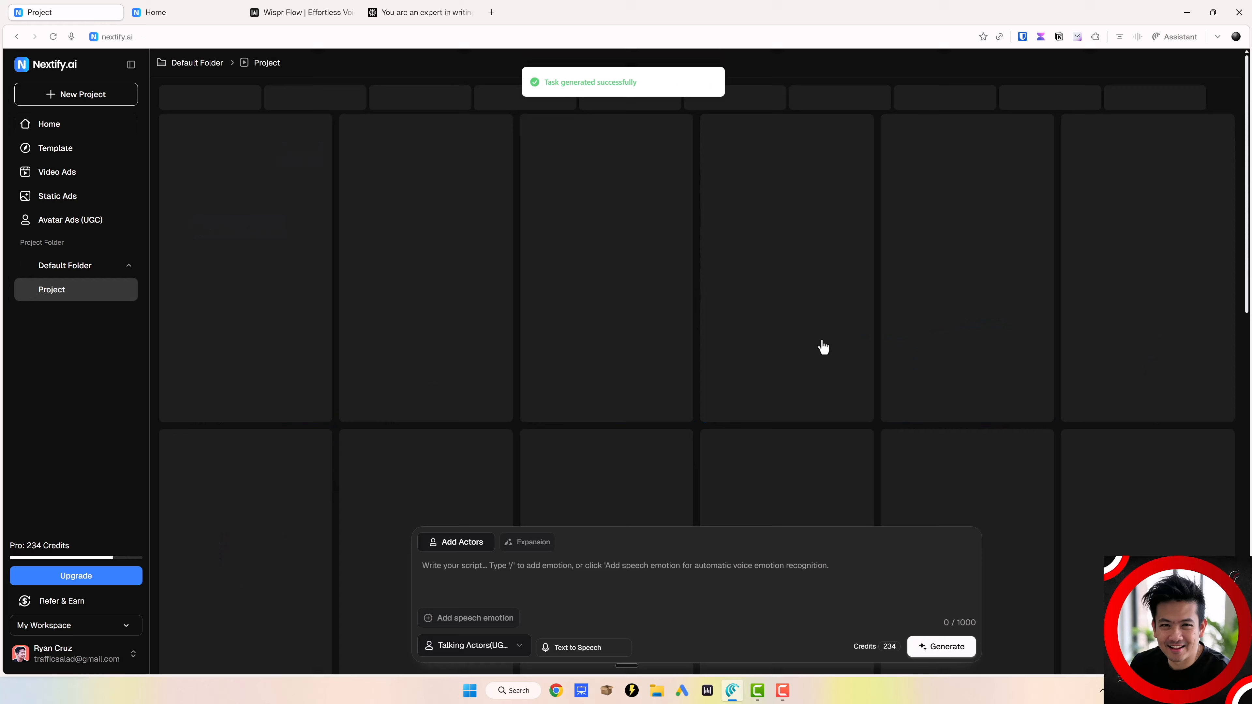